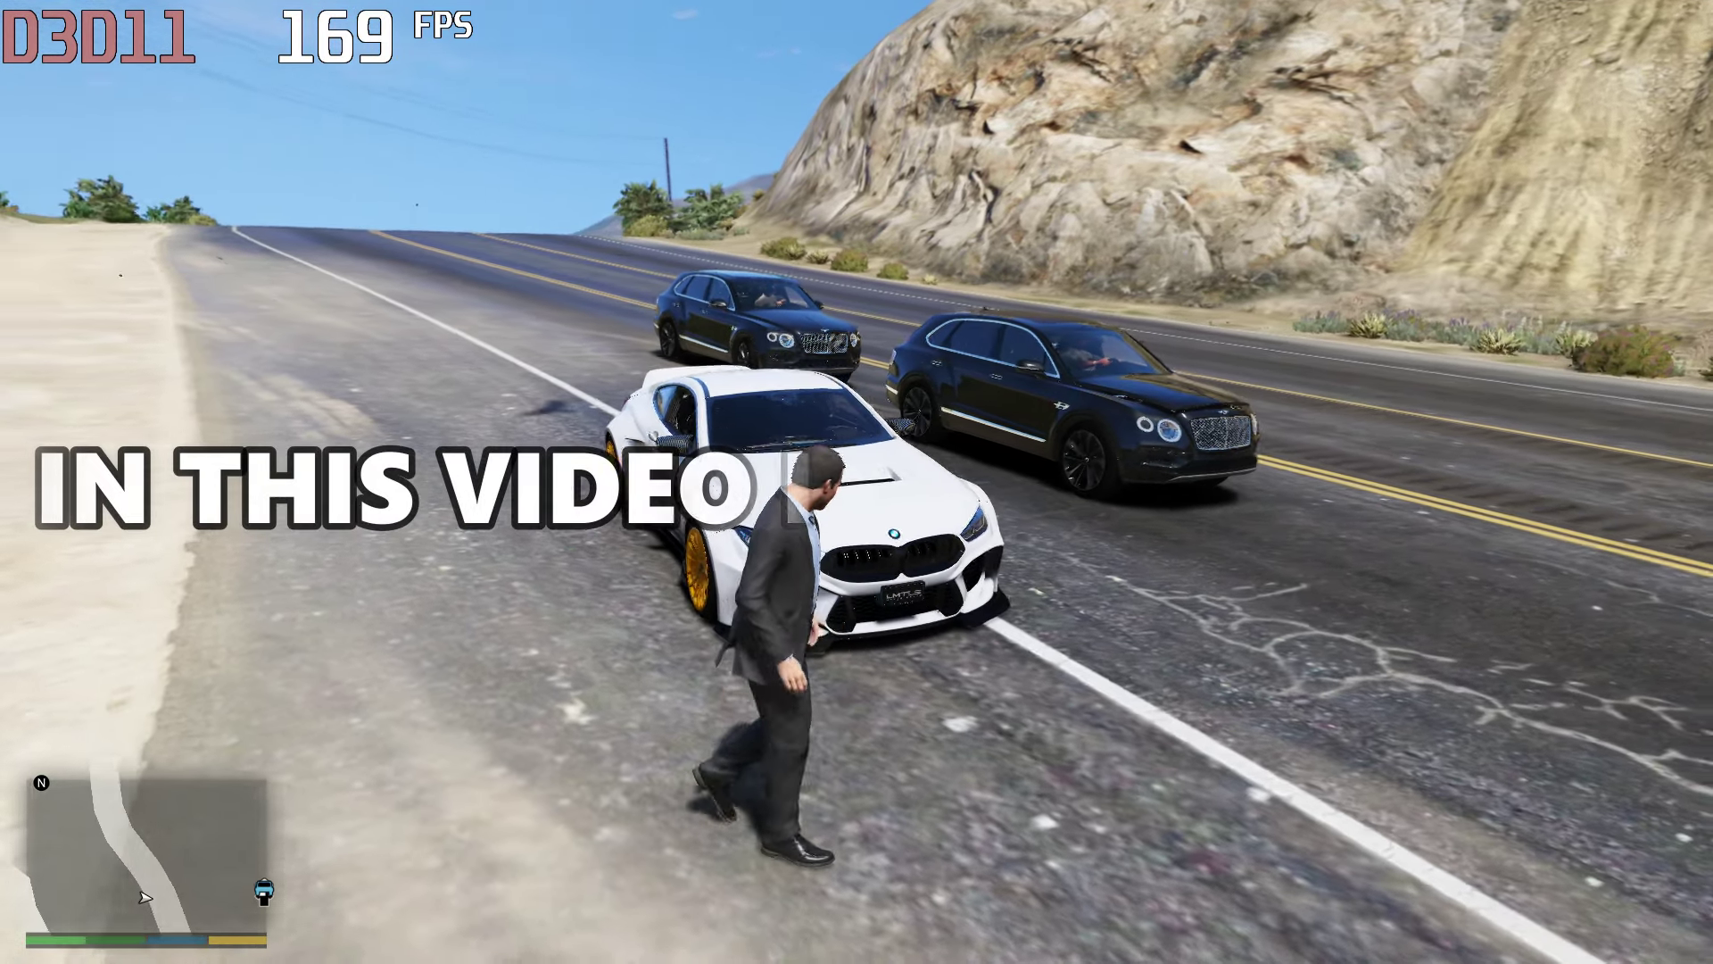
key("w")
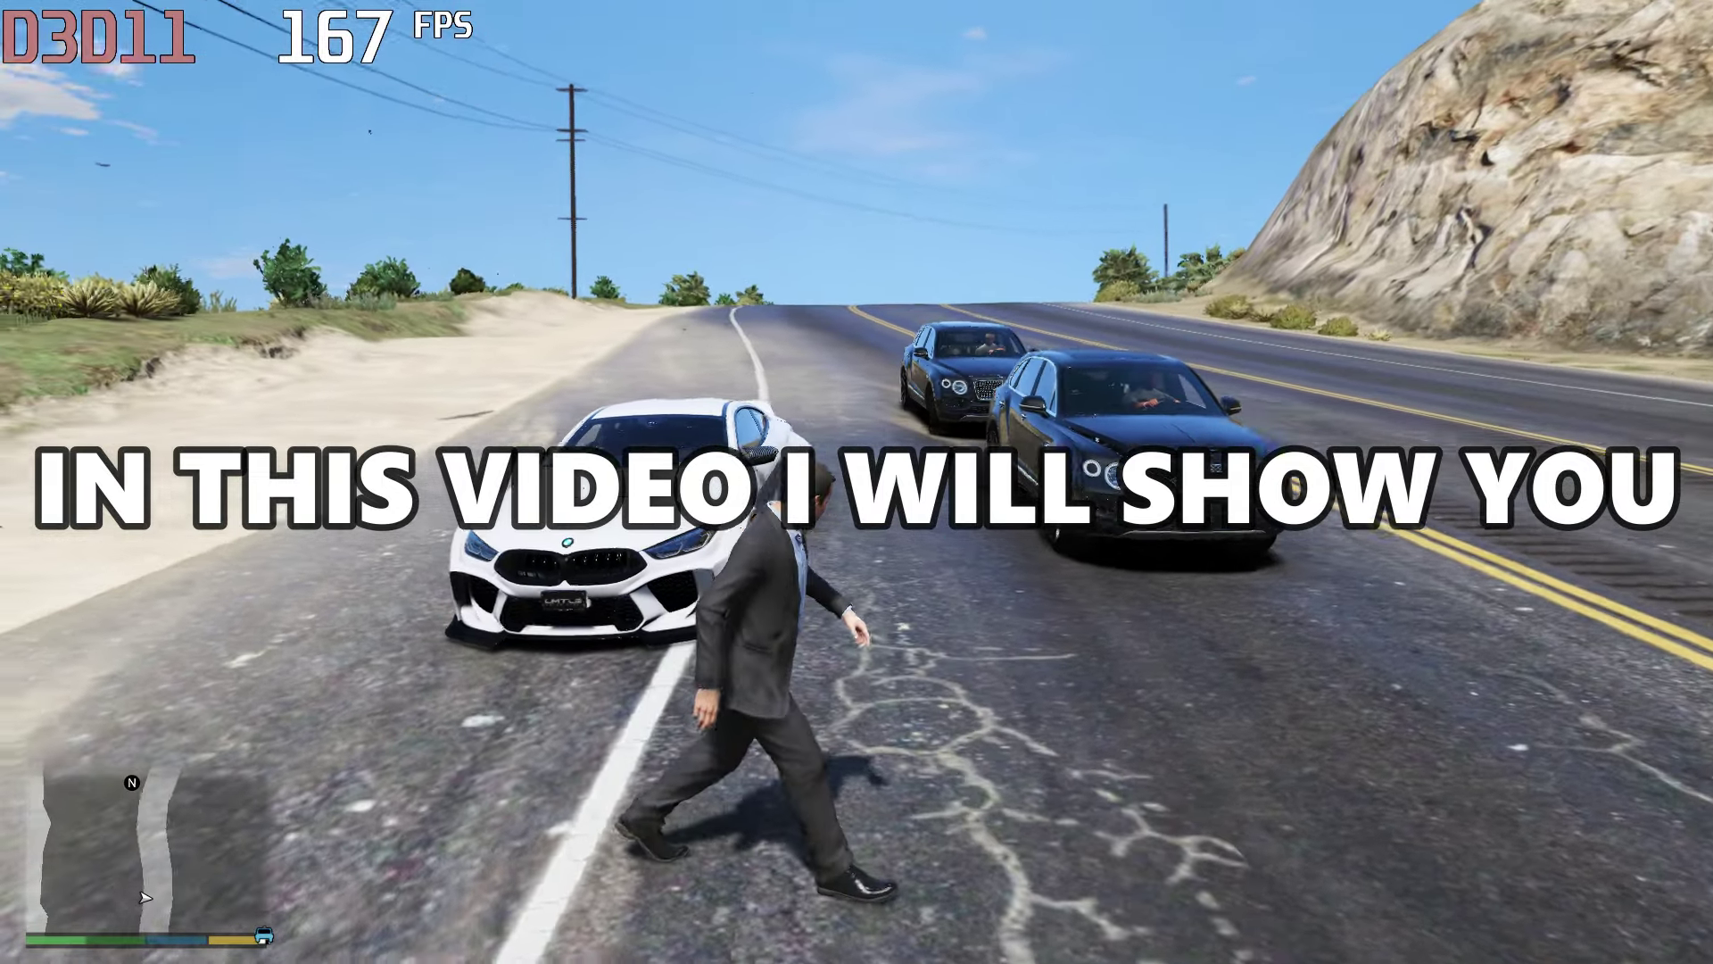
key("w")
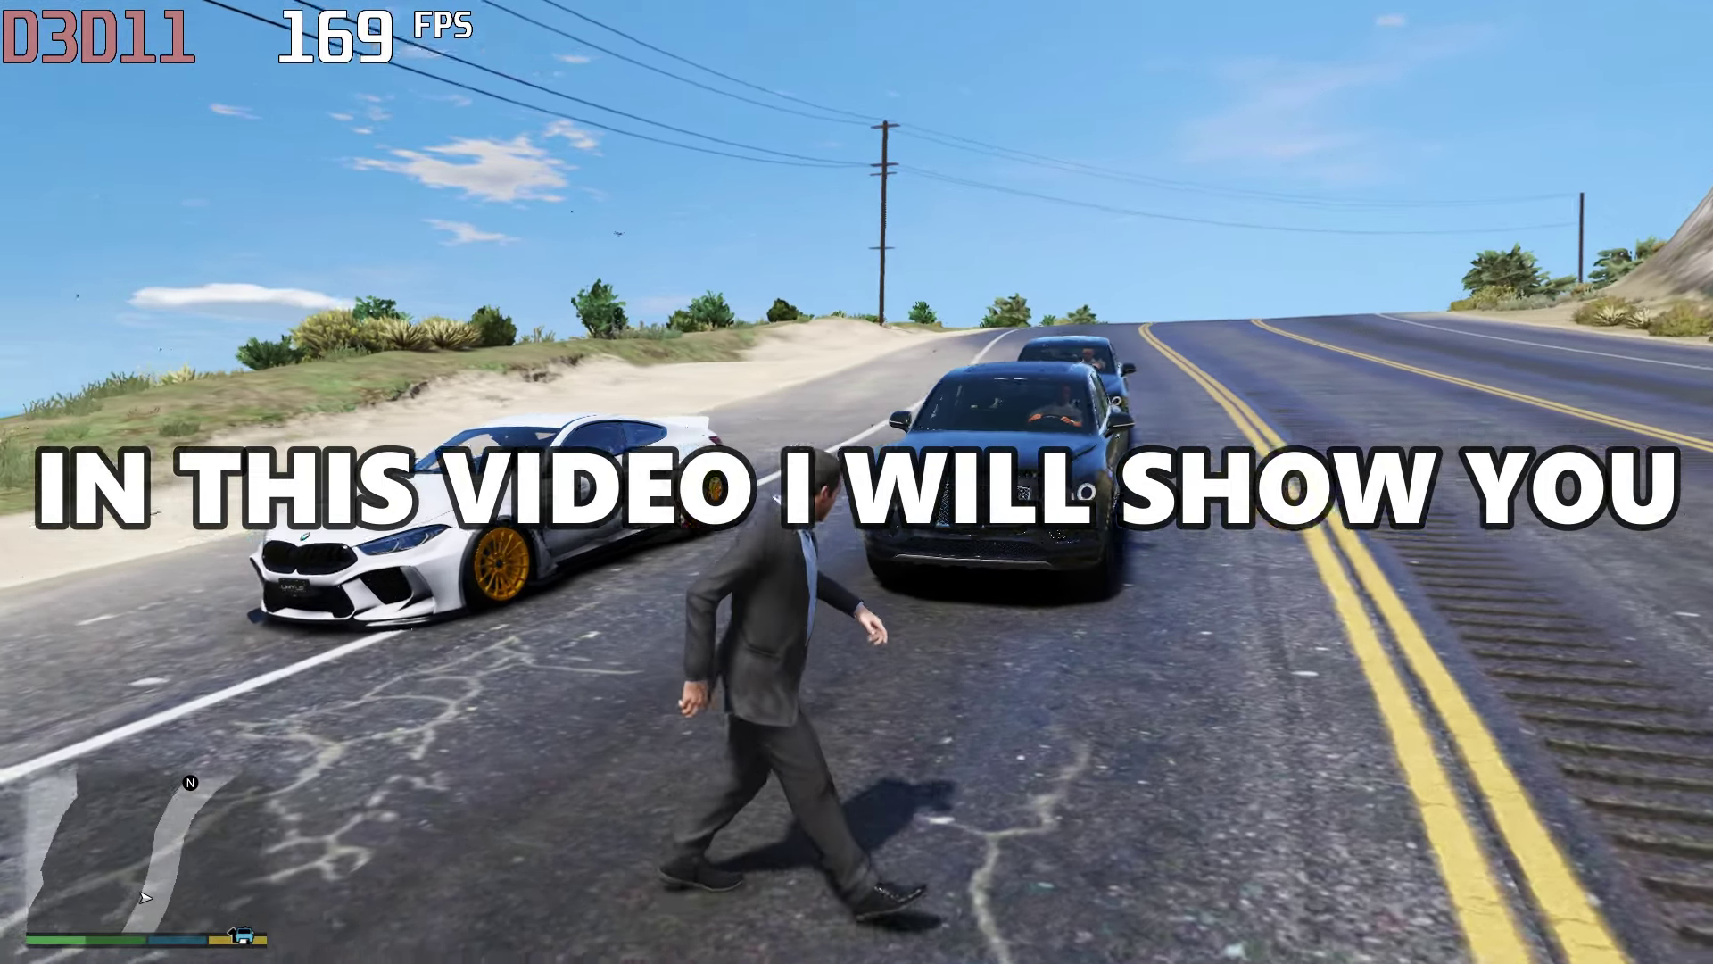
key("w")
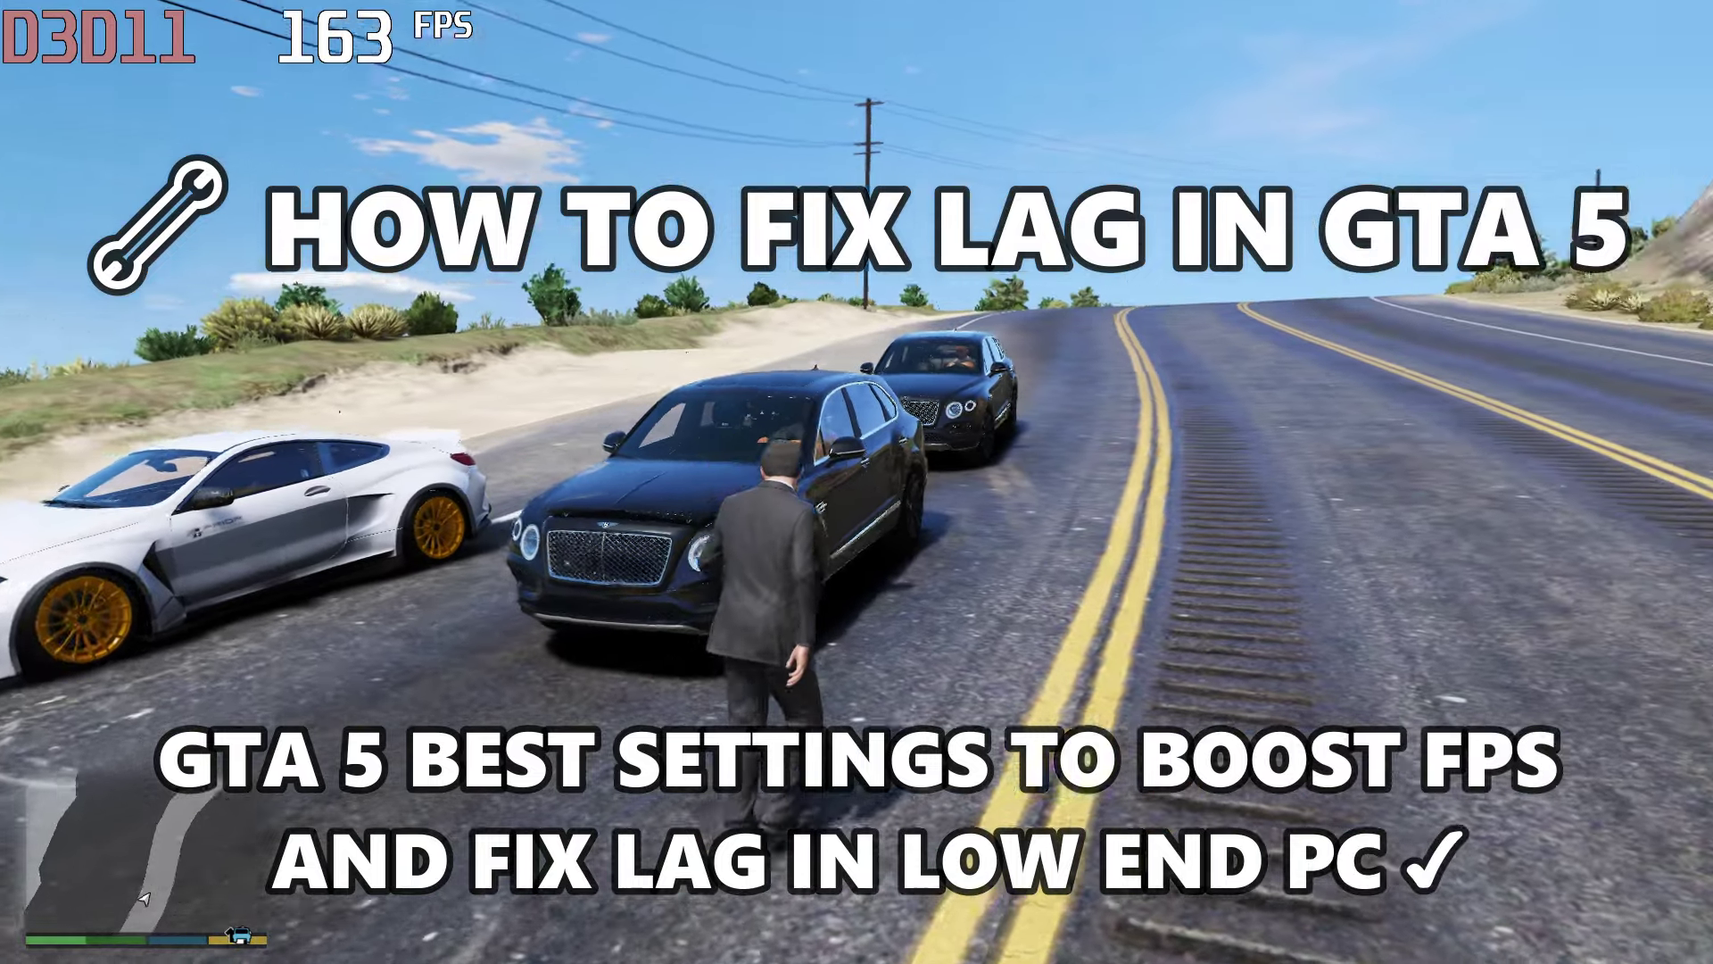
key("w")
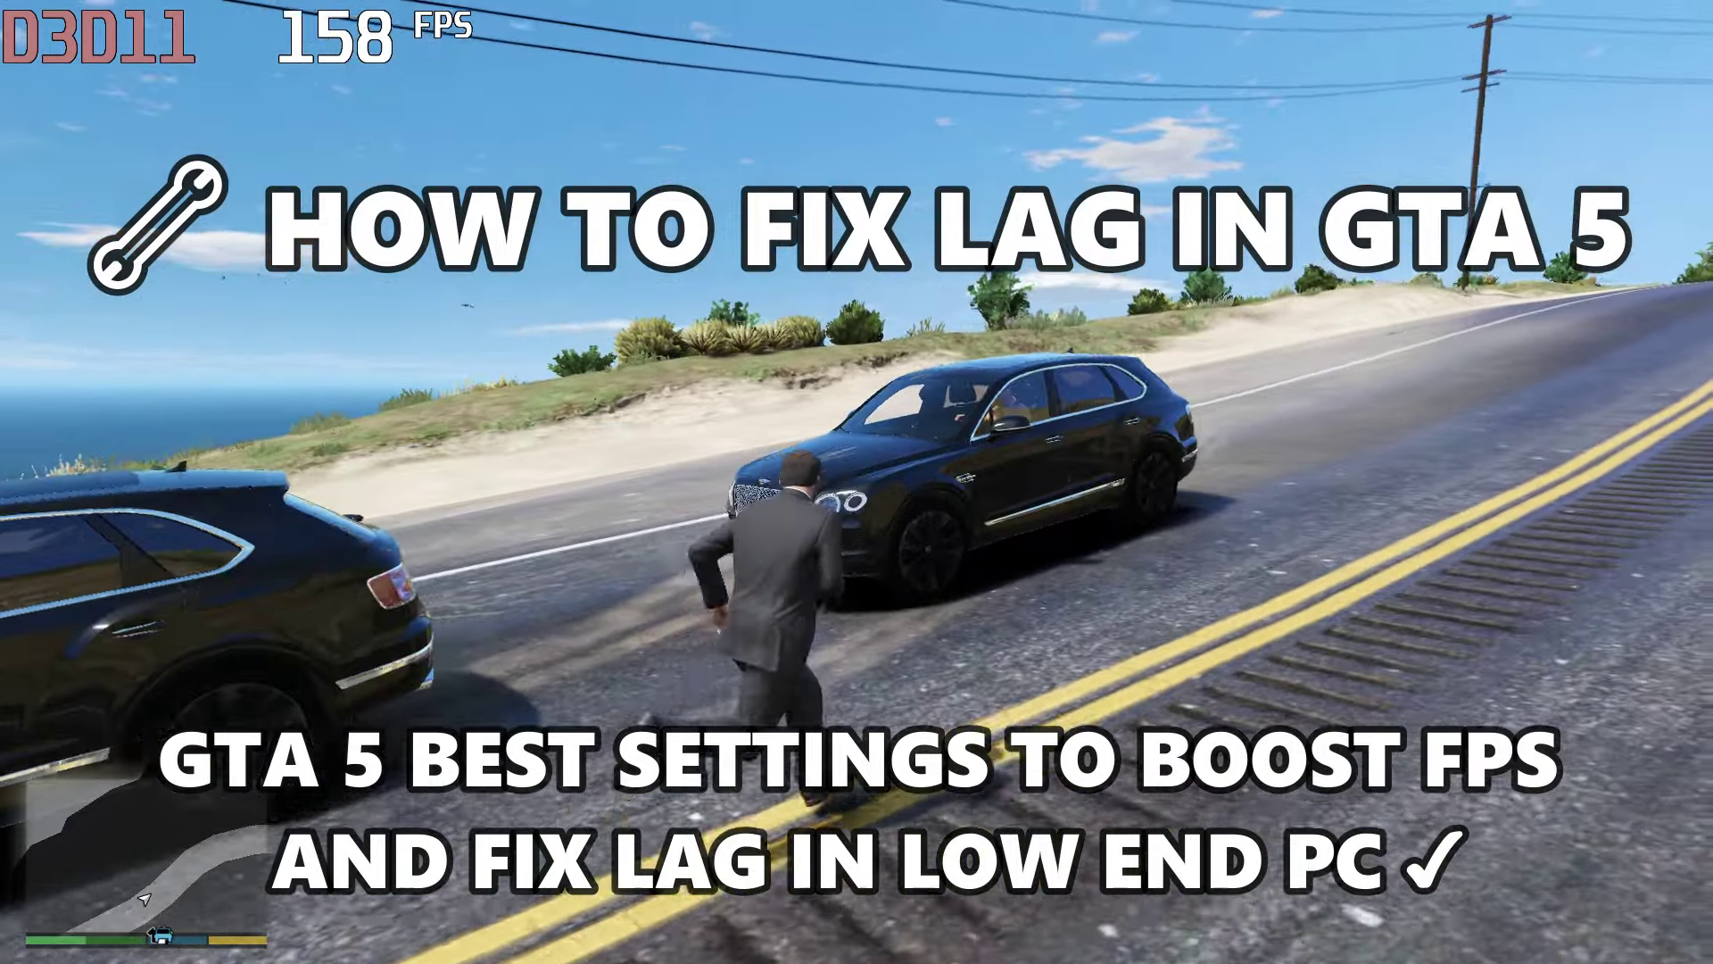
key("w")
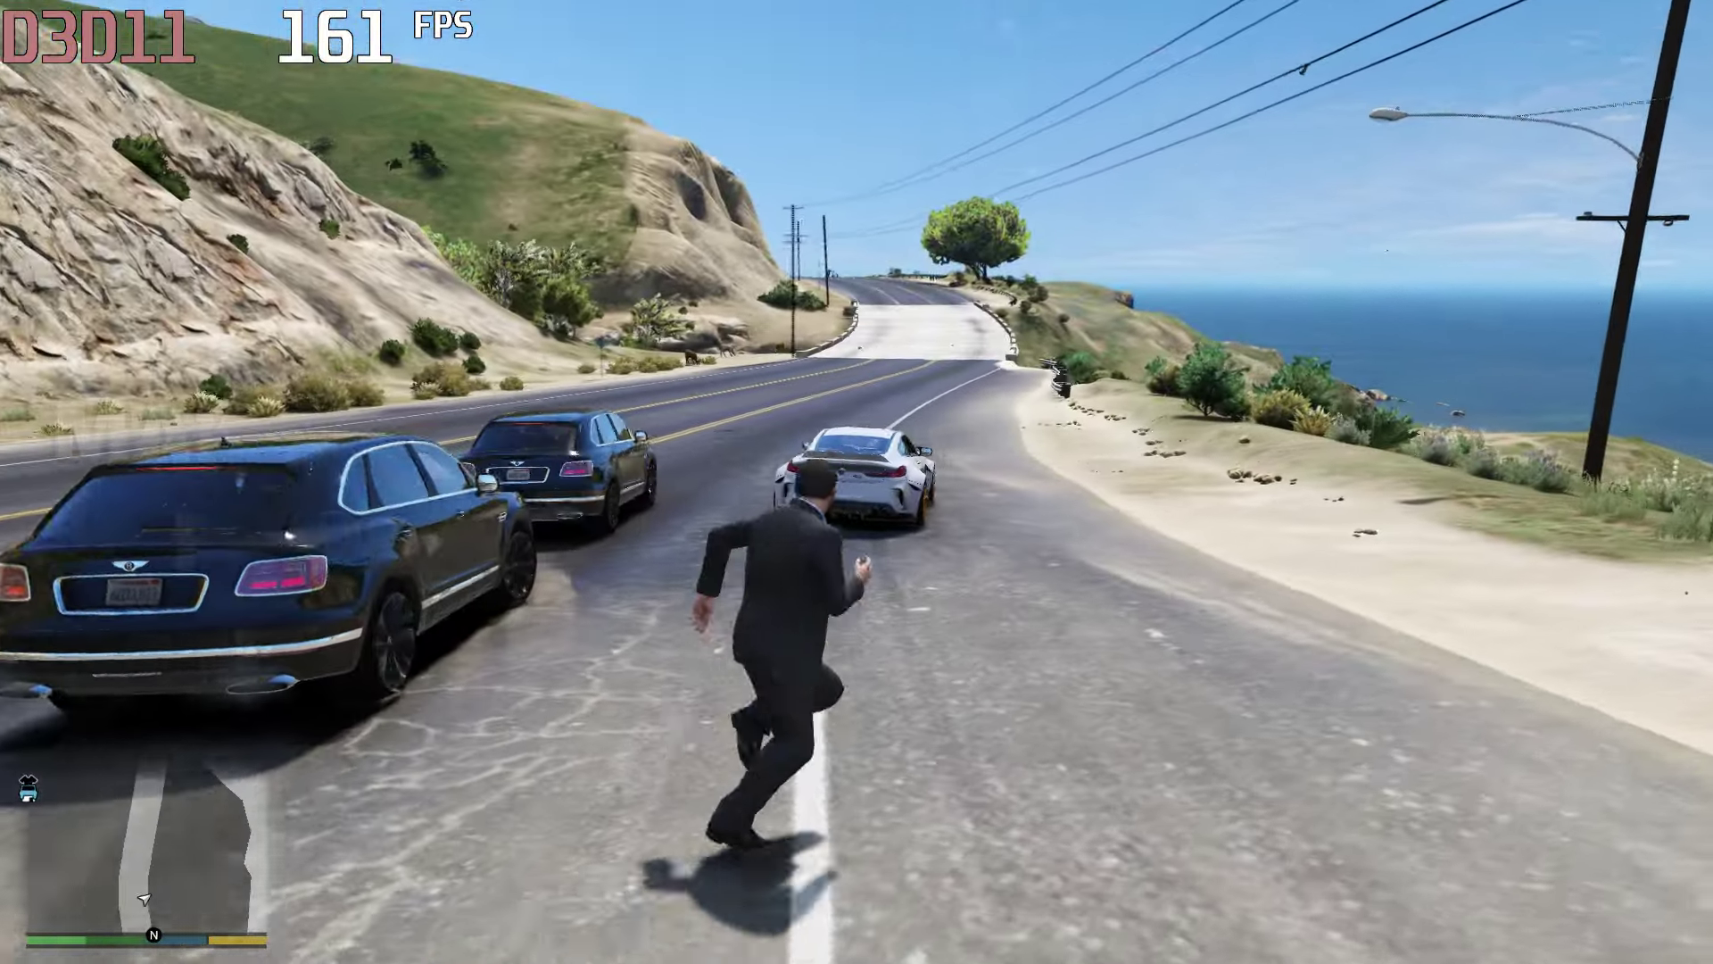
key("w")
key("f")
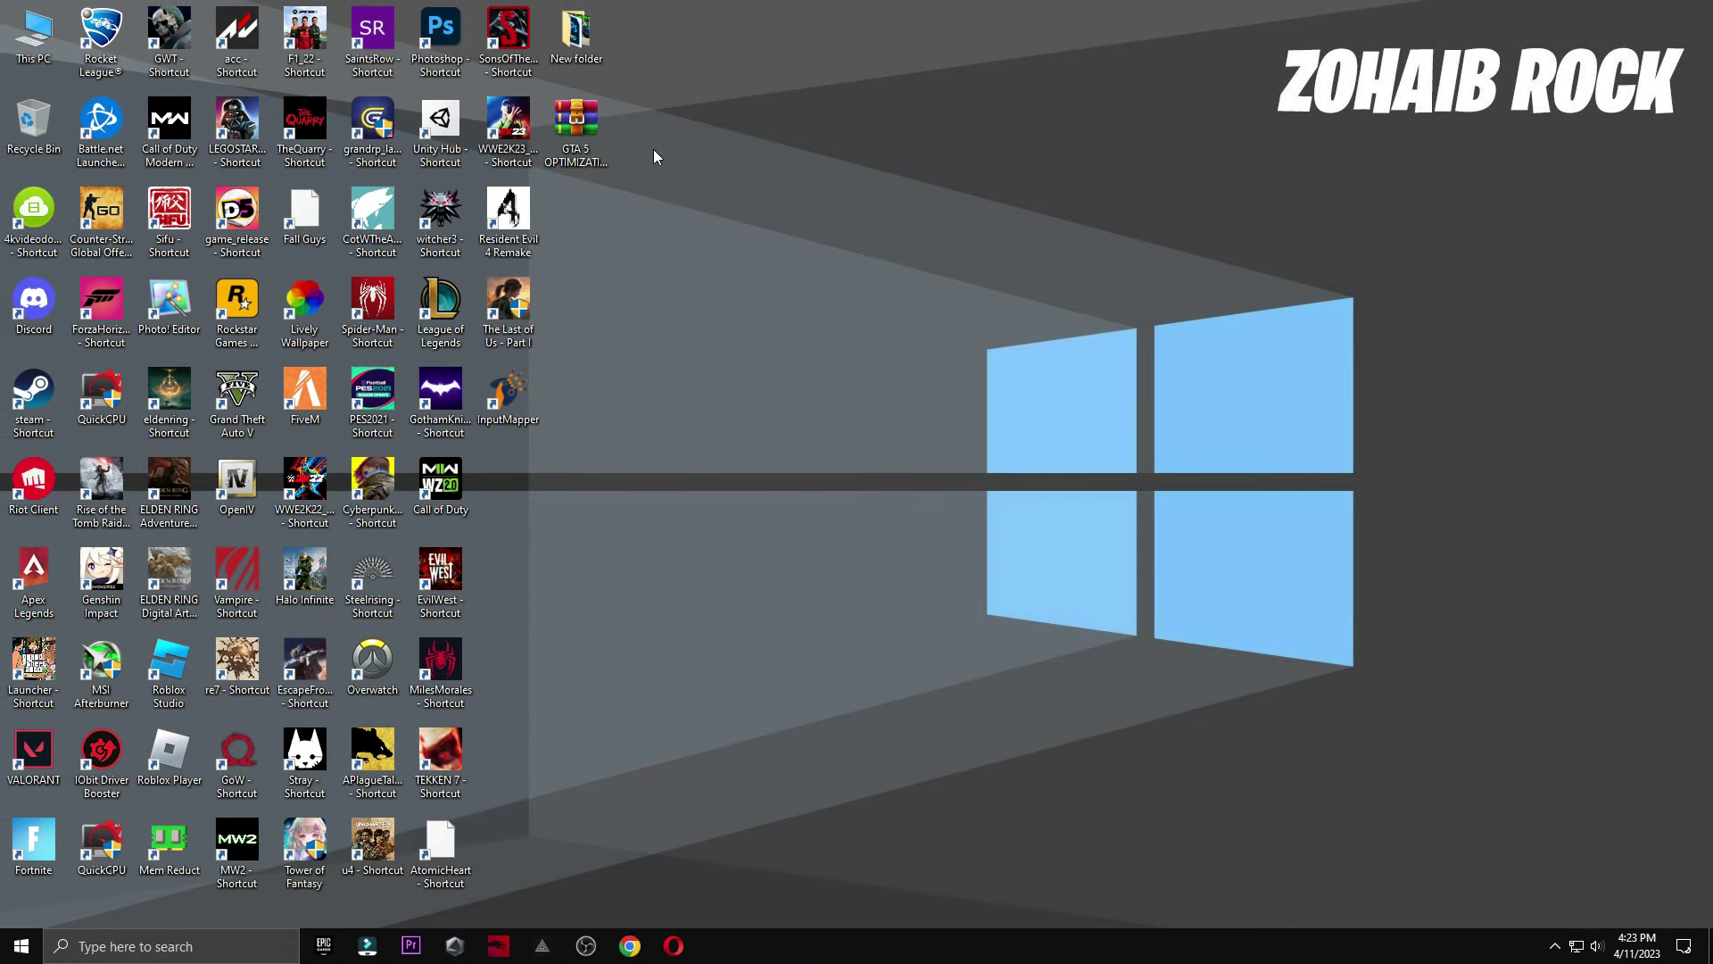
- Extract the GTA 5 optimization pack archive onto the desktop and open the extracted folder
left_click_drag(576, 120, 852, 312)
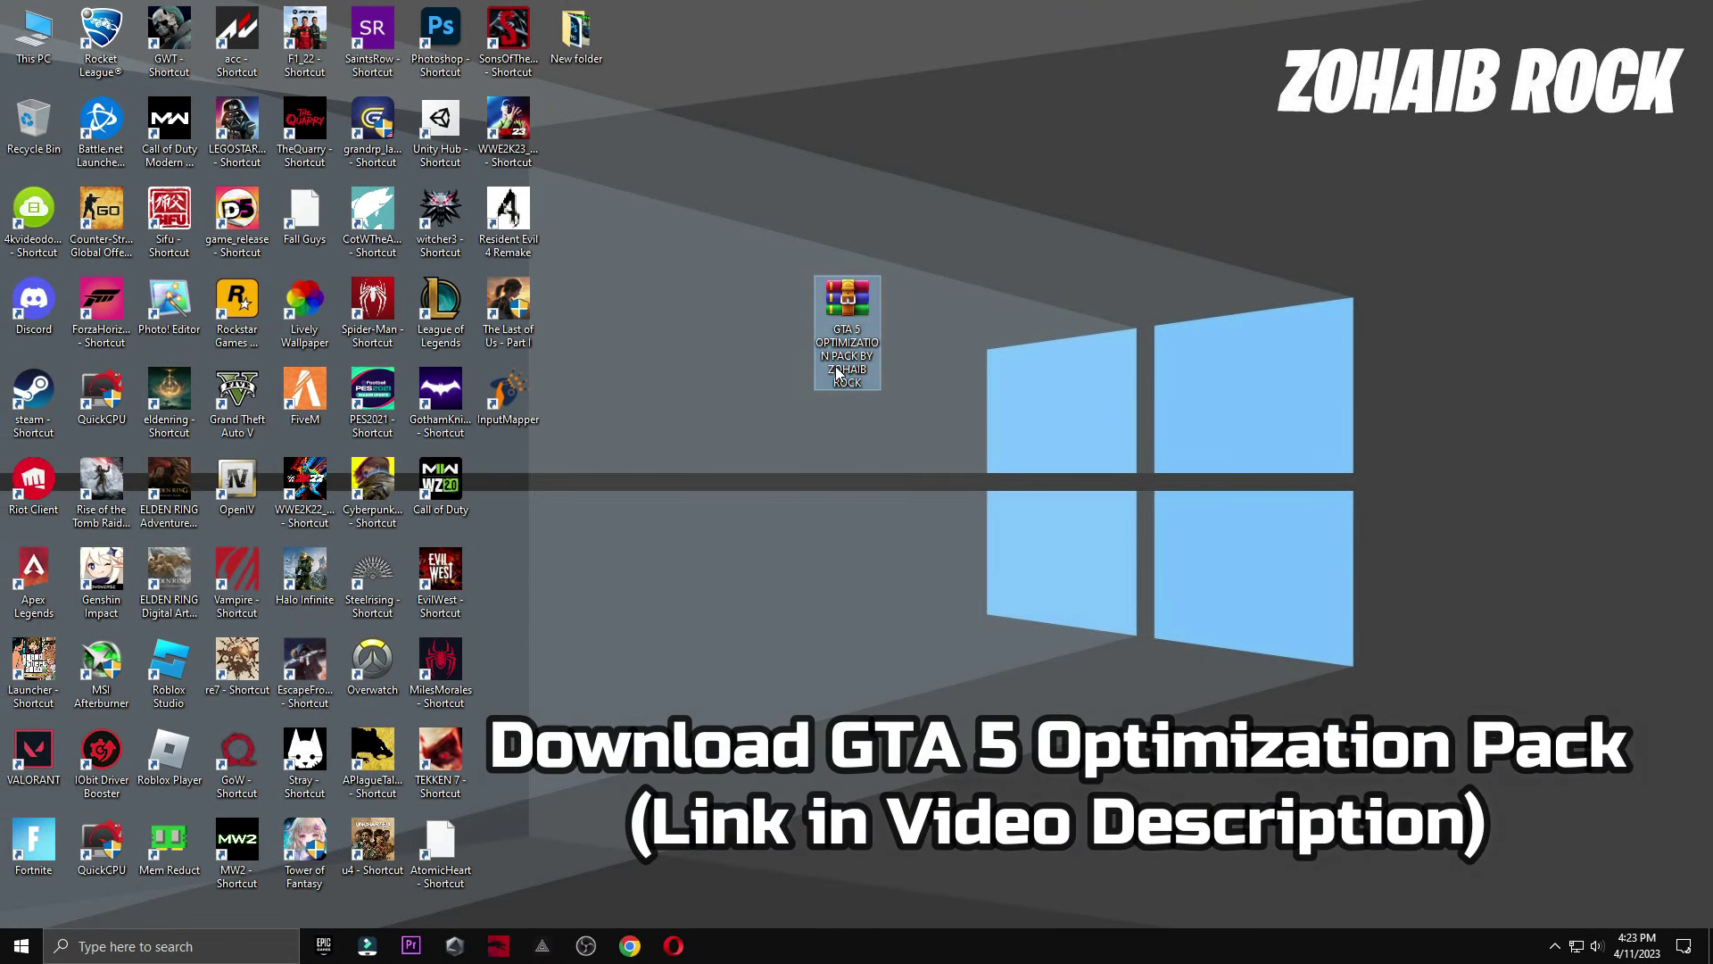
right_click(840, 303)
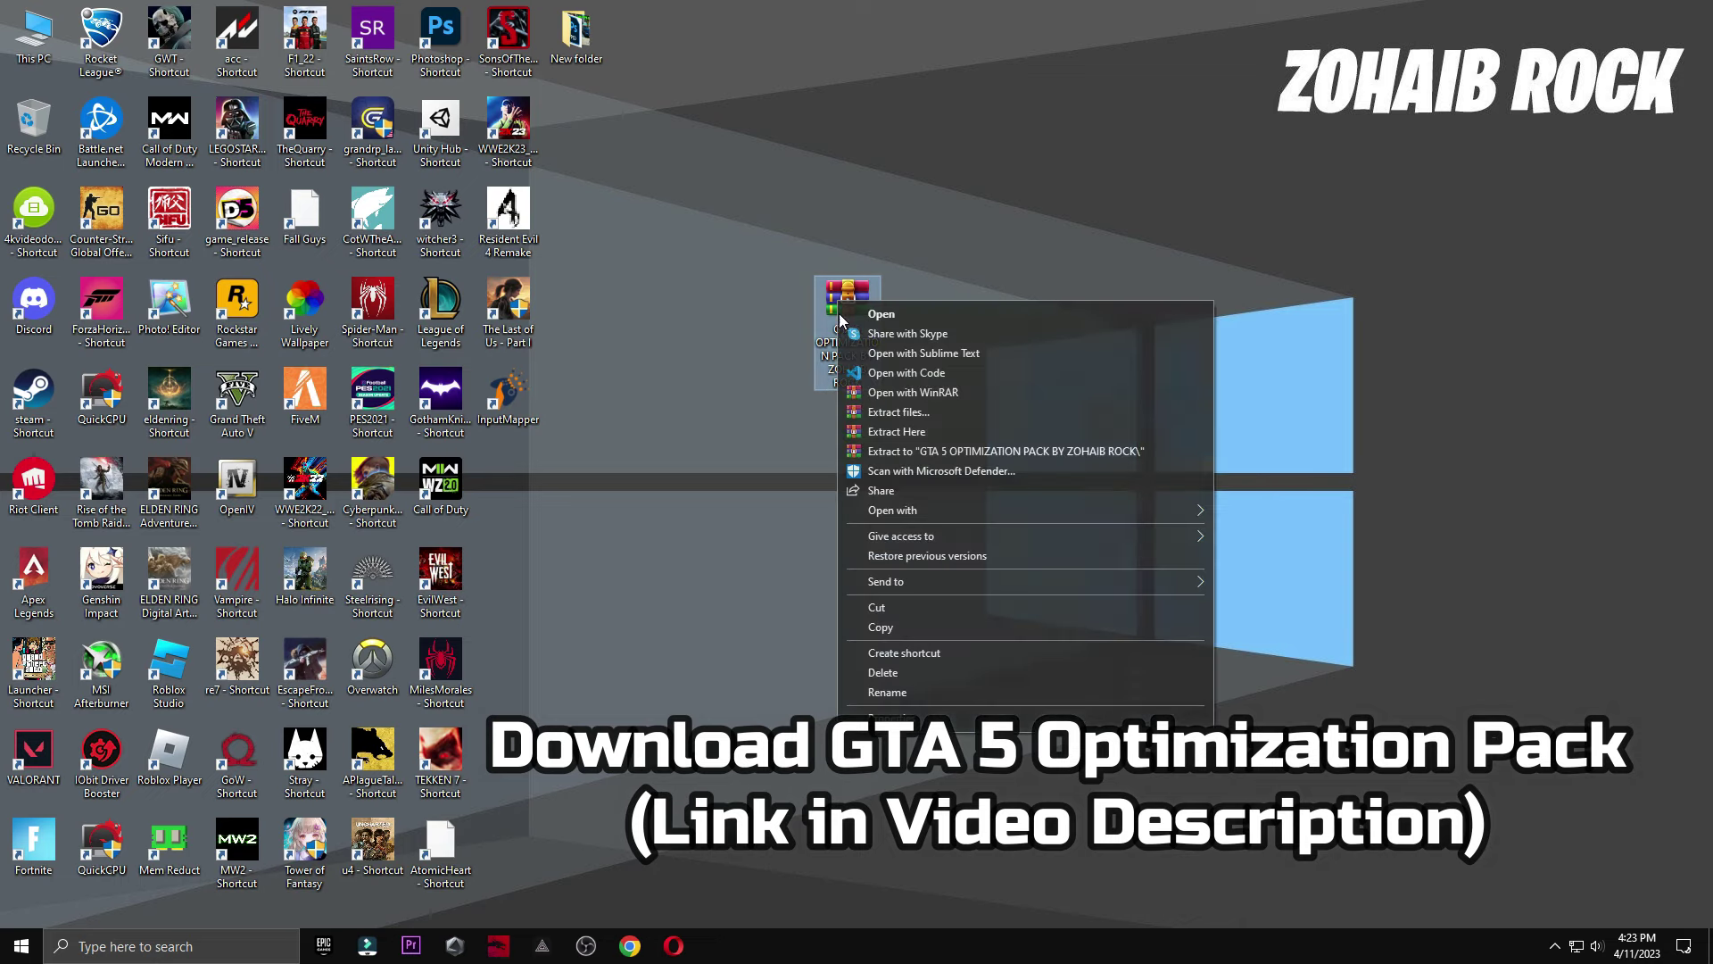
left_click(912, 431)
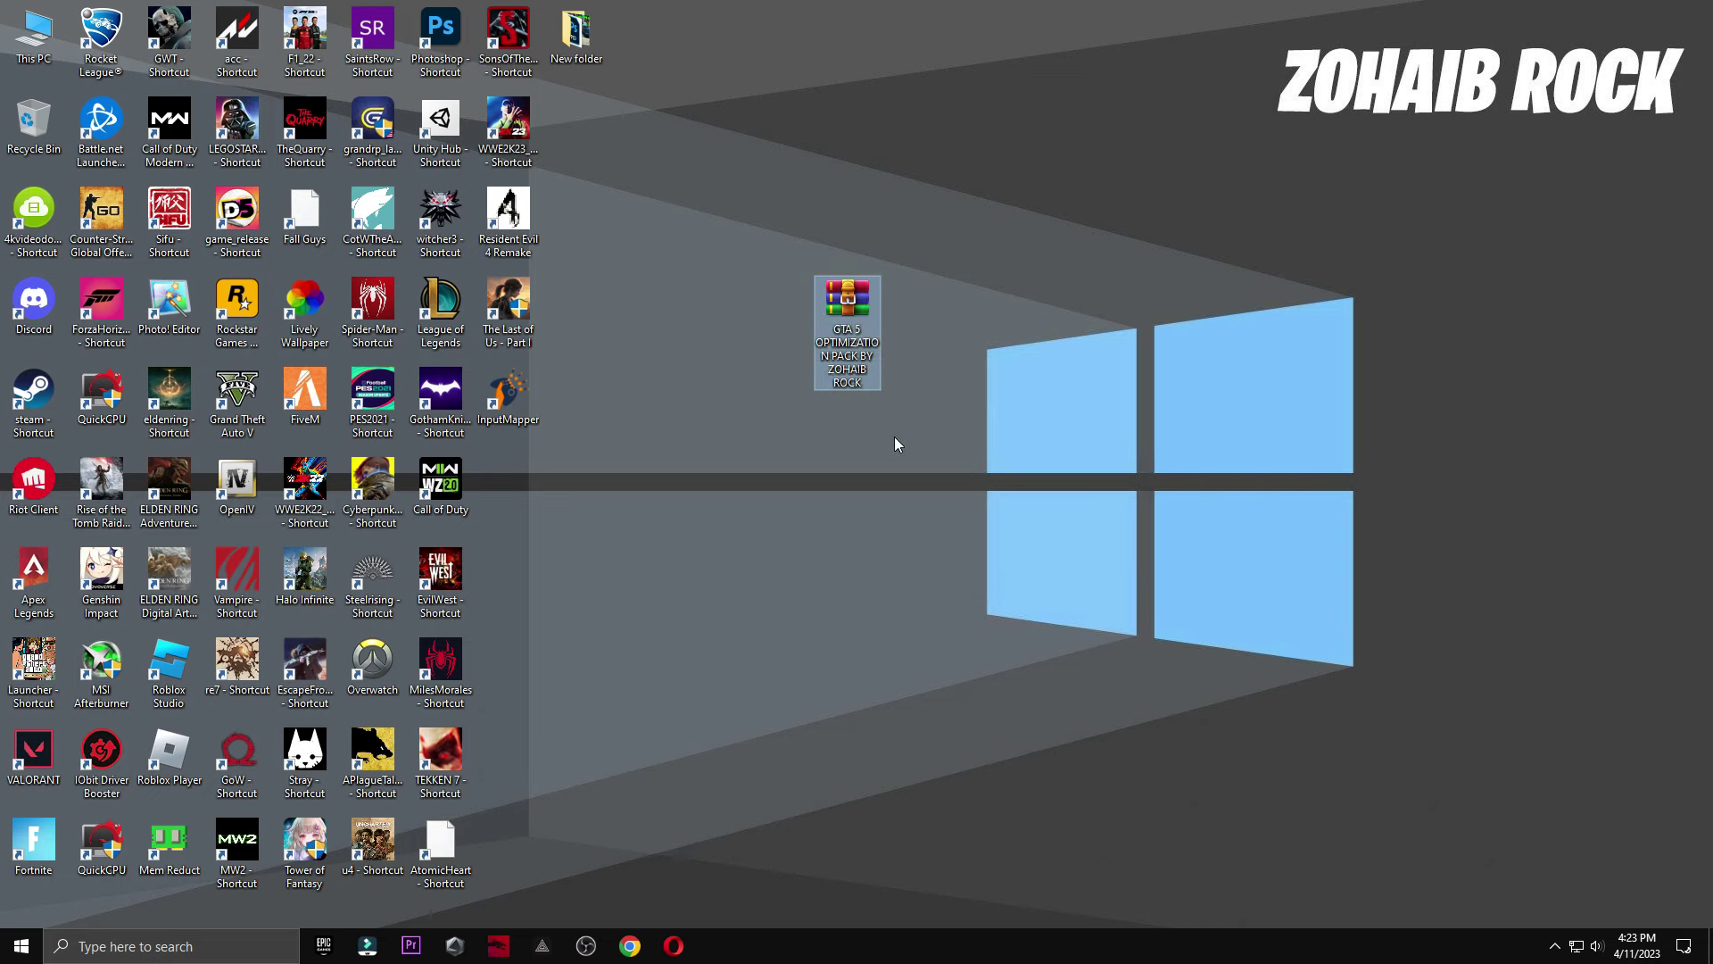
left_click_drag(528, 494, 779, 342)
double_click(775, 380)
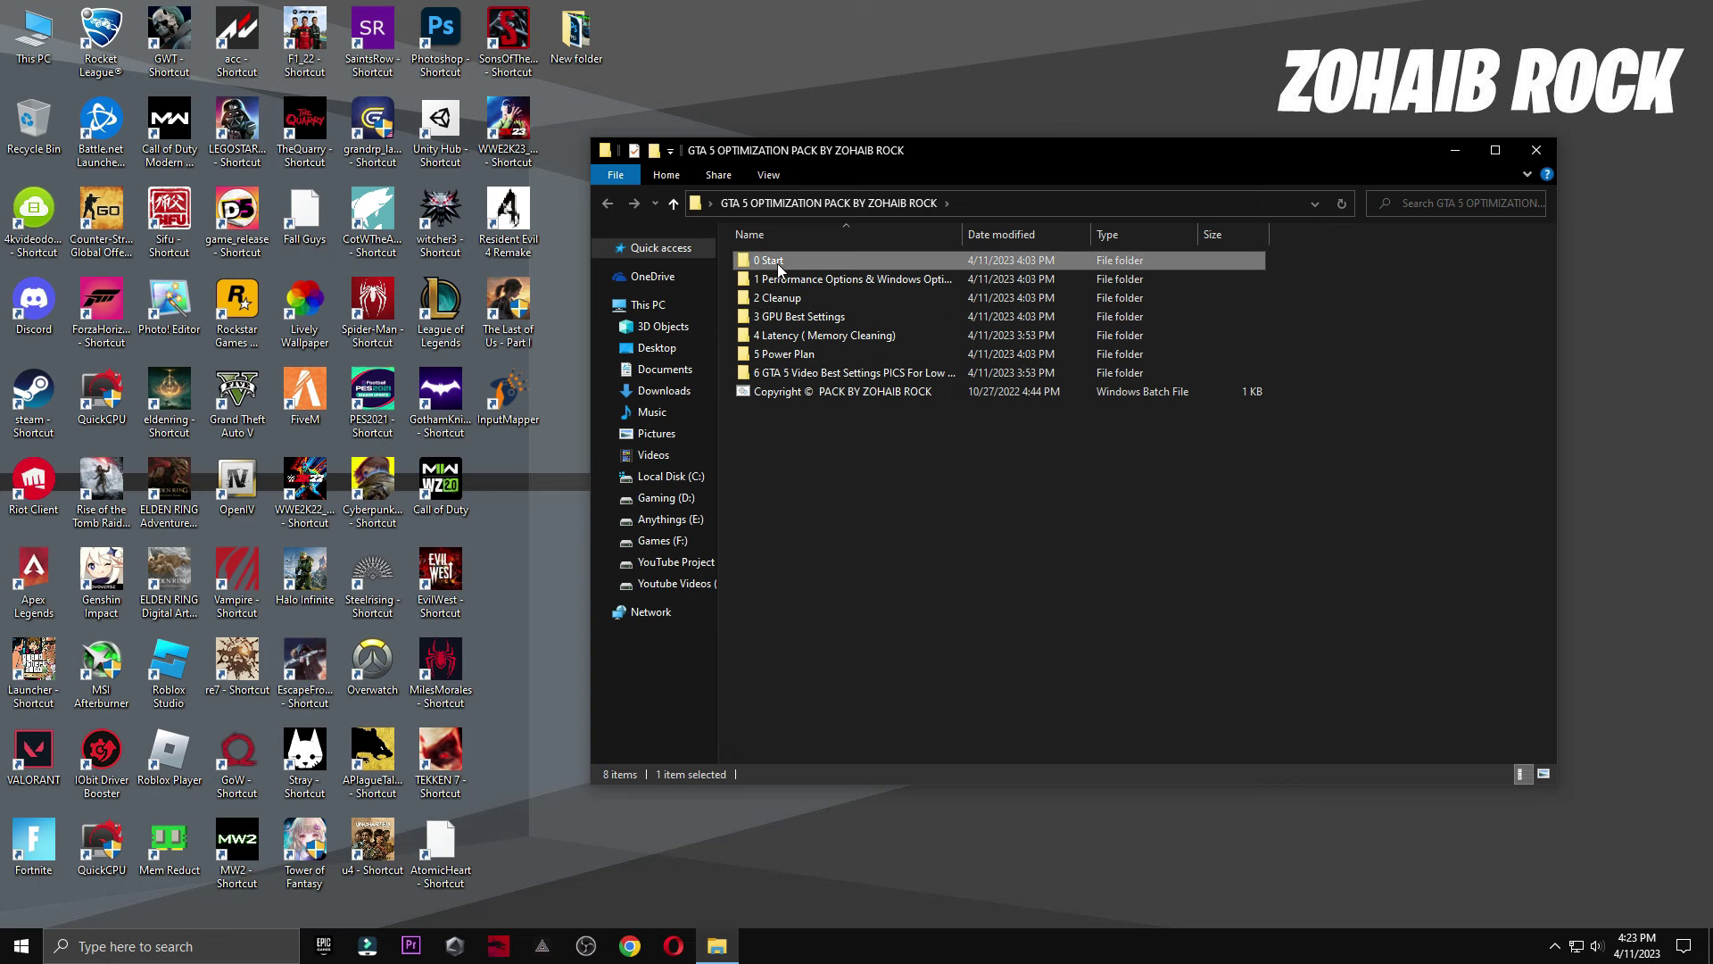
- Launch the Create A Restore Point shortcut from the 0 Start folder and minimize the folder window
double_click(779, 261)
left_click(773, 263)
double_click(773, 266)
left_click(1455, 150)
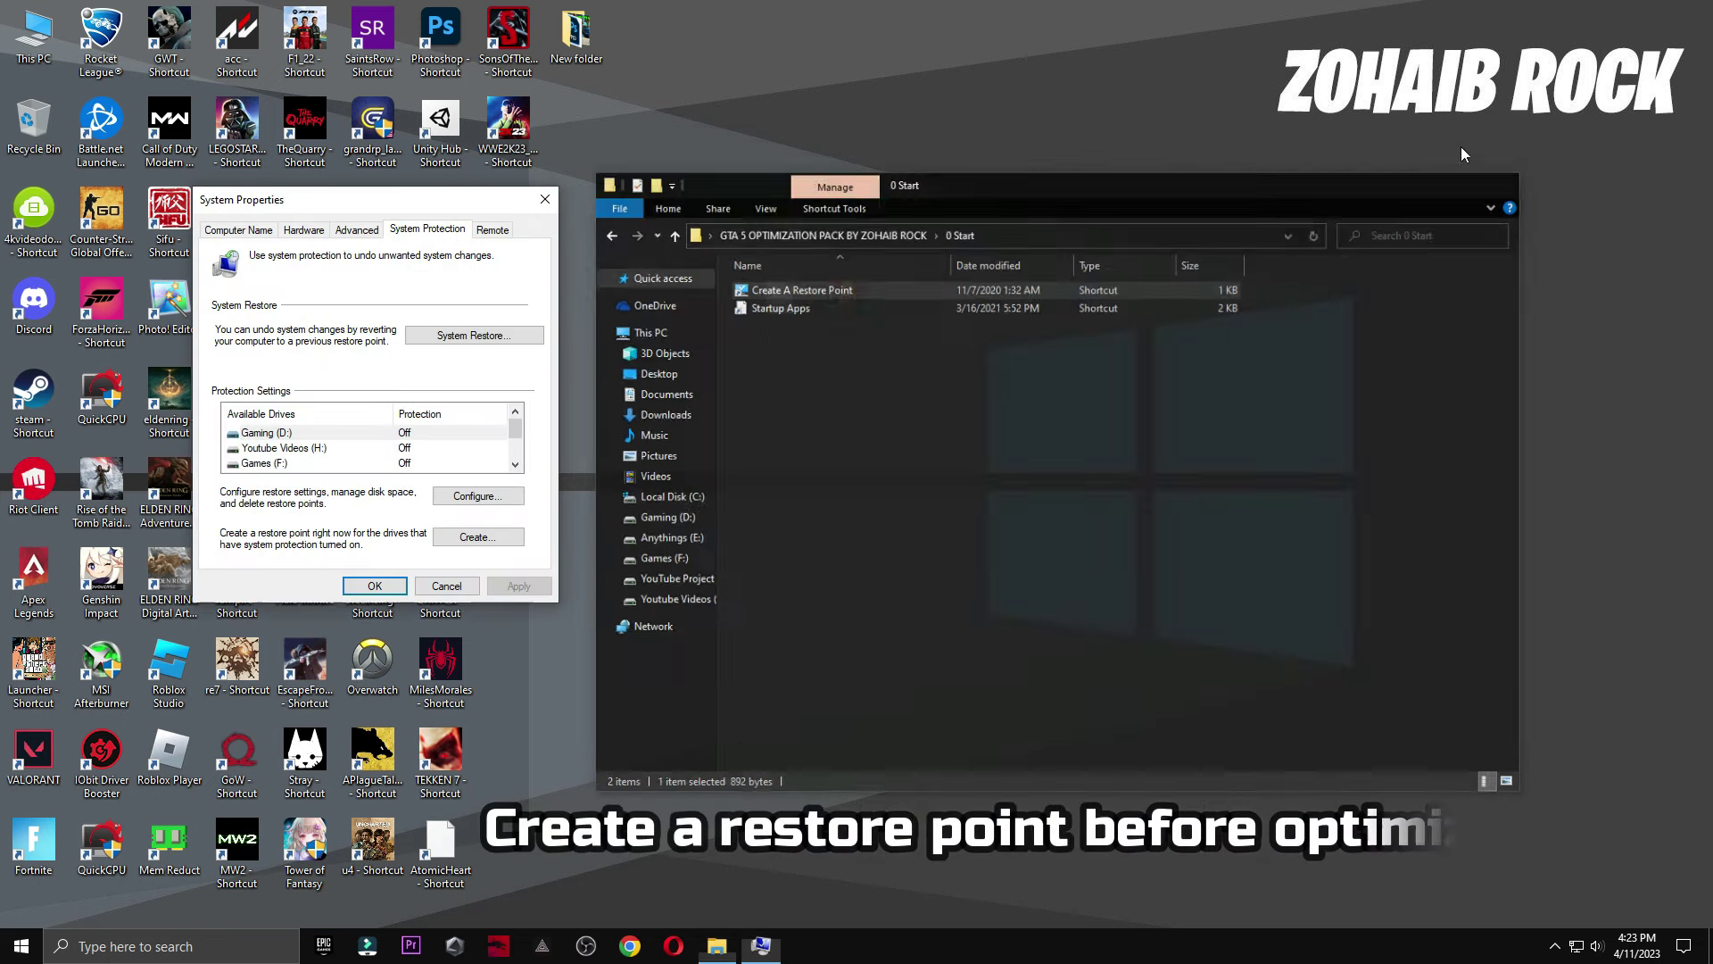
- Configure system protection for Local Disk (C:), accepting the option to turn on system protection
left_click_drag(426, 195, 886, 174)
scroll(773, 417, "down", 1)
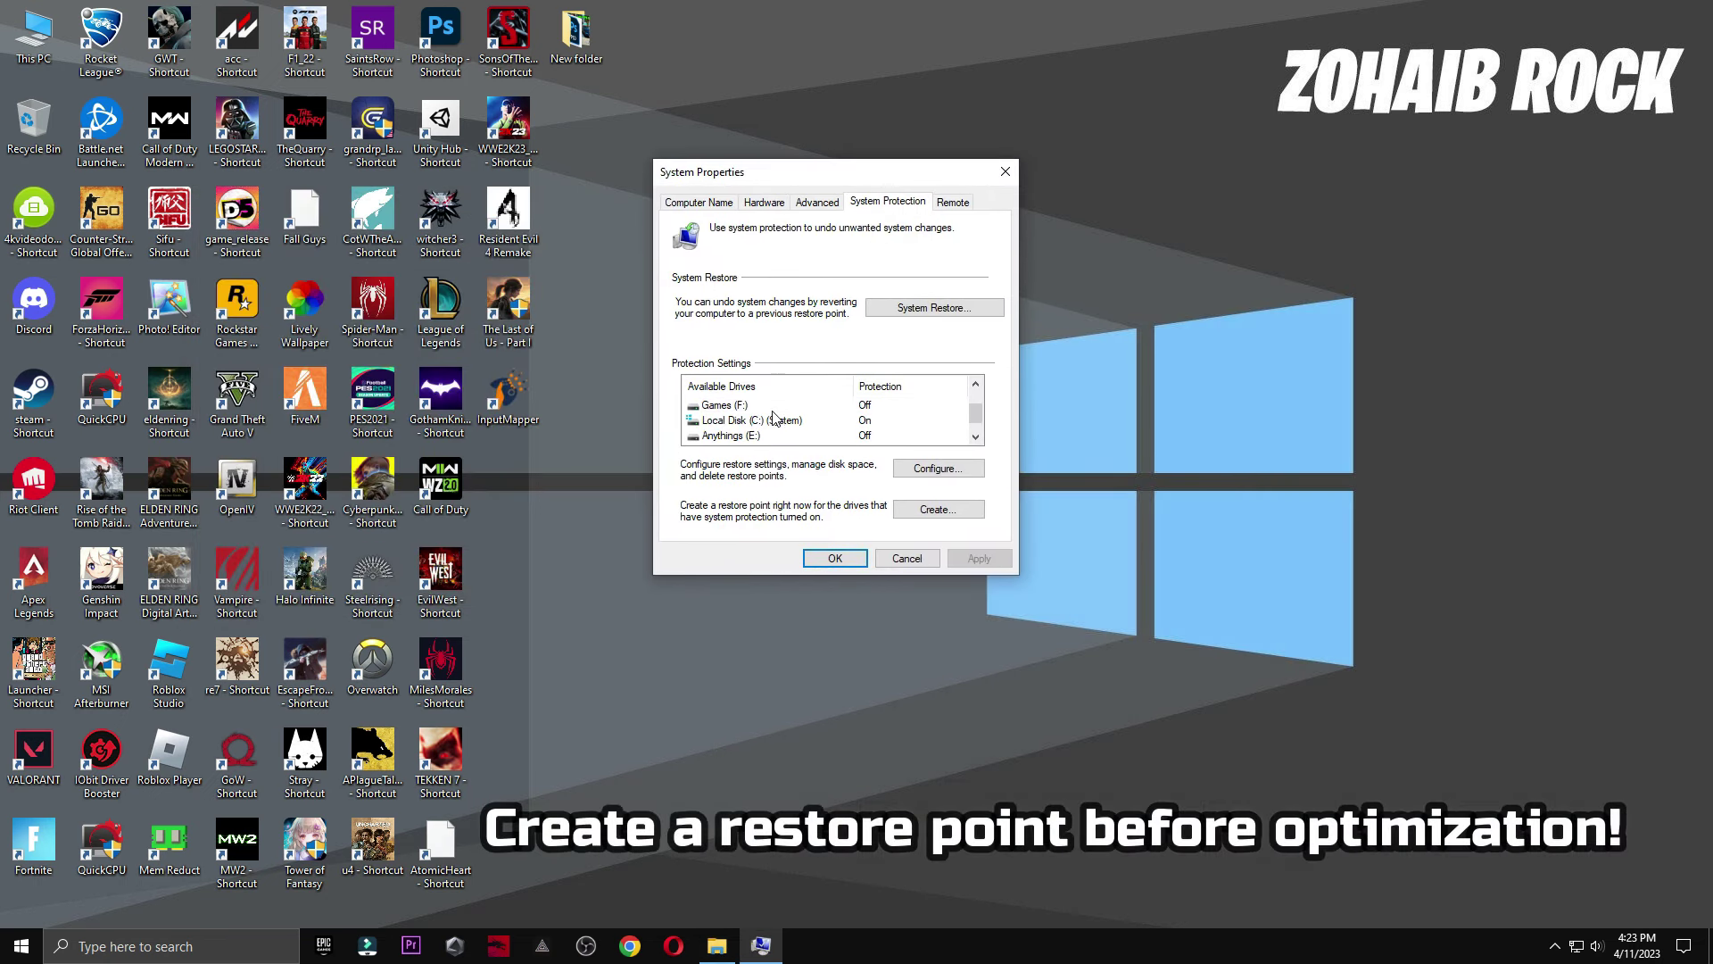
left_click(773, 419)
left_click(945, 475)
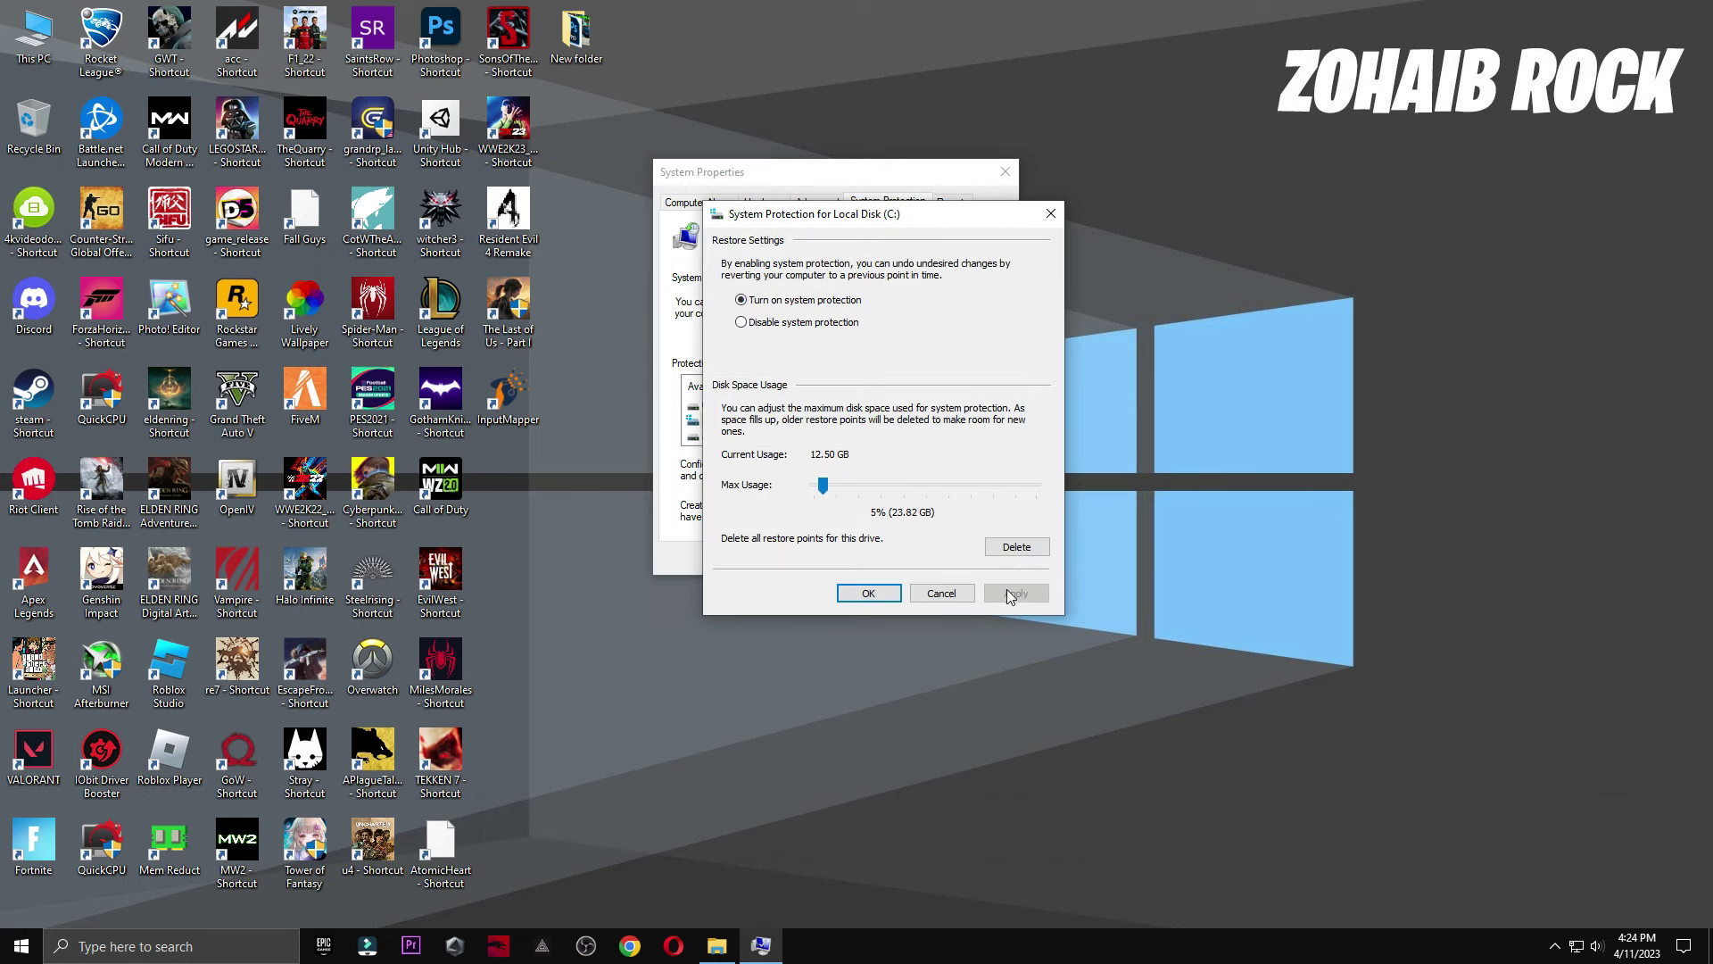
left_click(896, 597)
- Create a system restore point with the description "restore point" and close System Properties
left_click(938, 509)
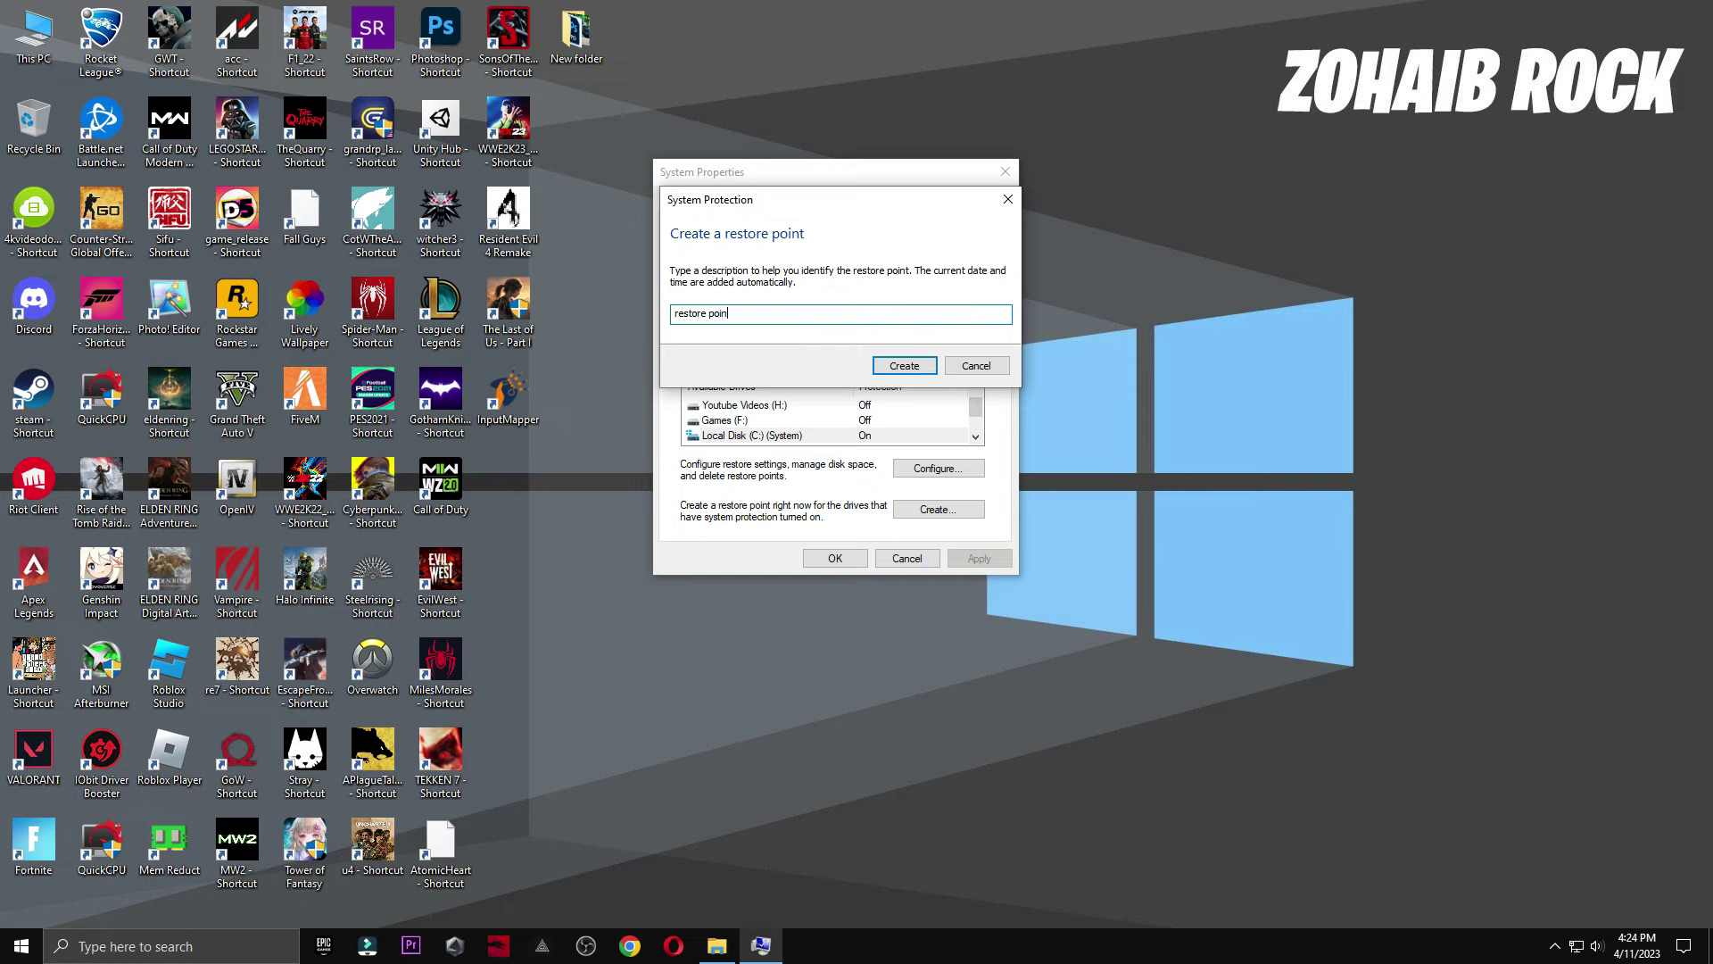
left_click(903, 366)
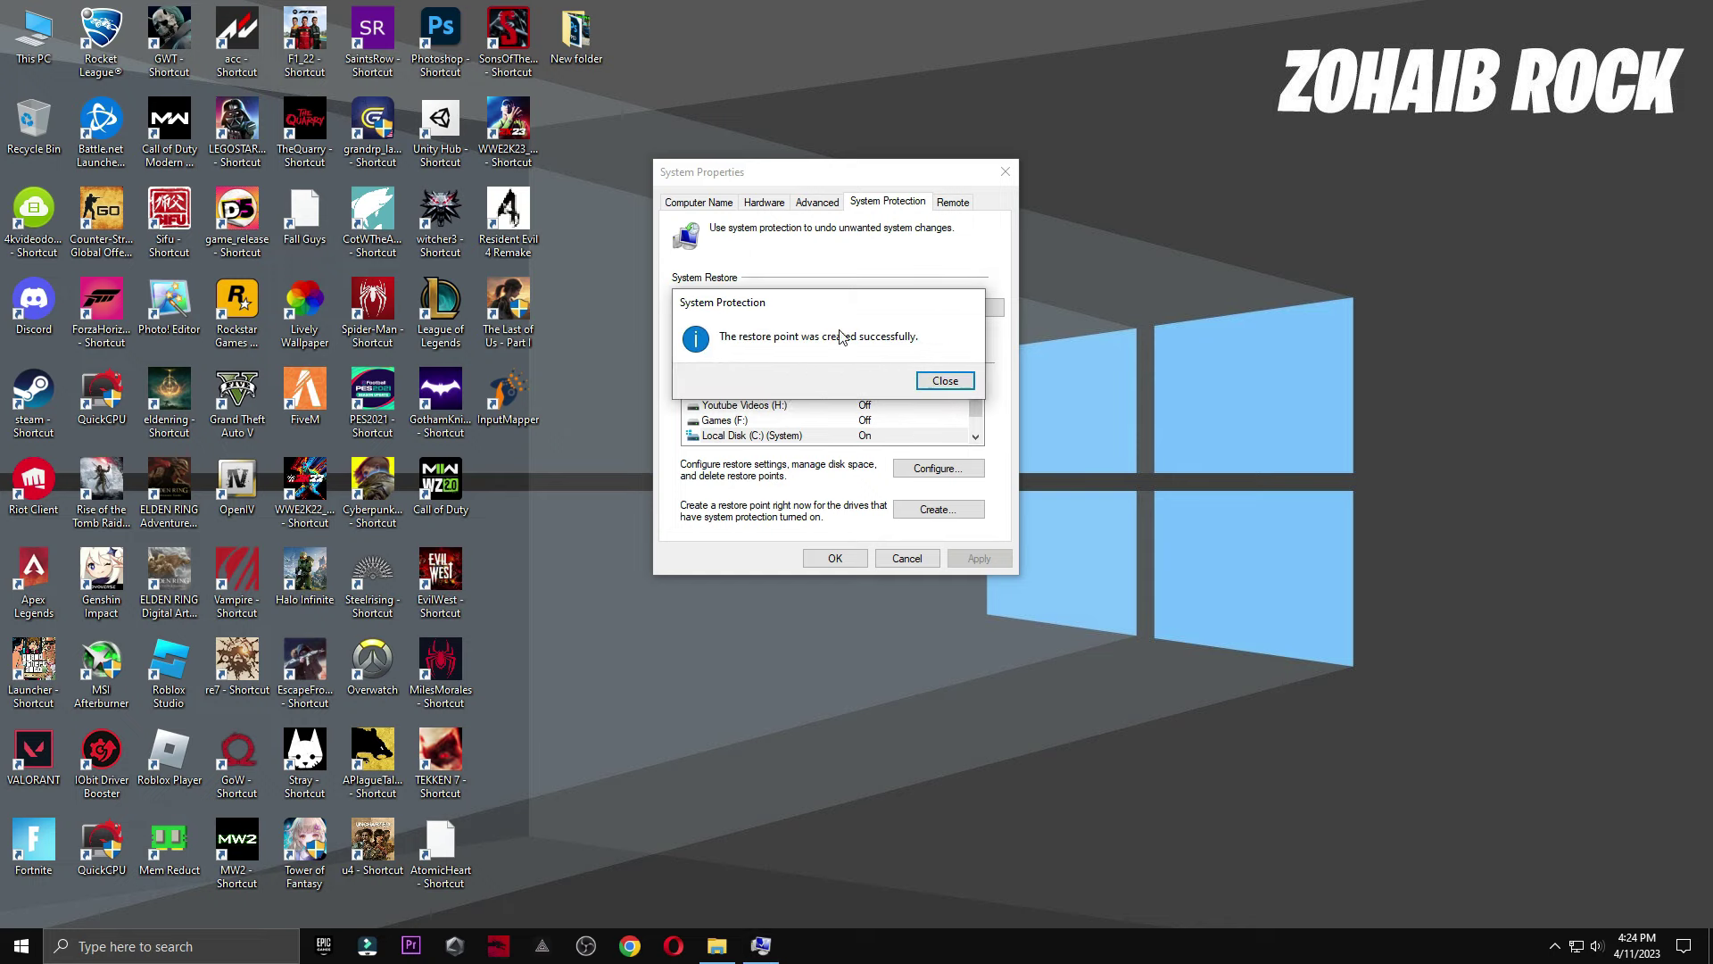
left_click(937, 374)
left_click(841, 554)
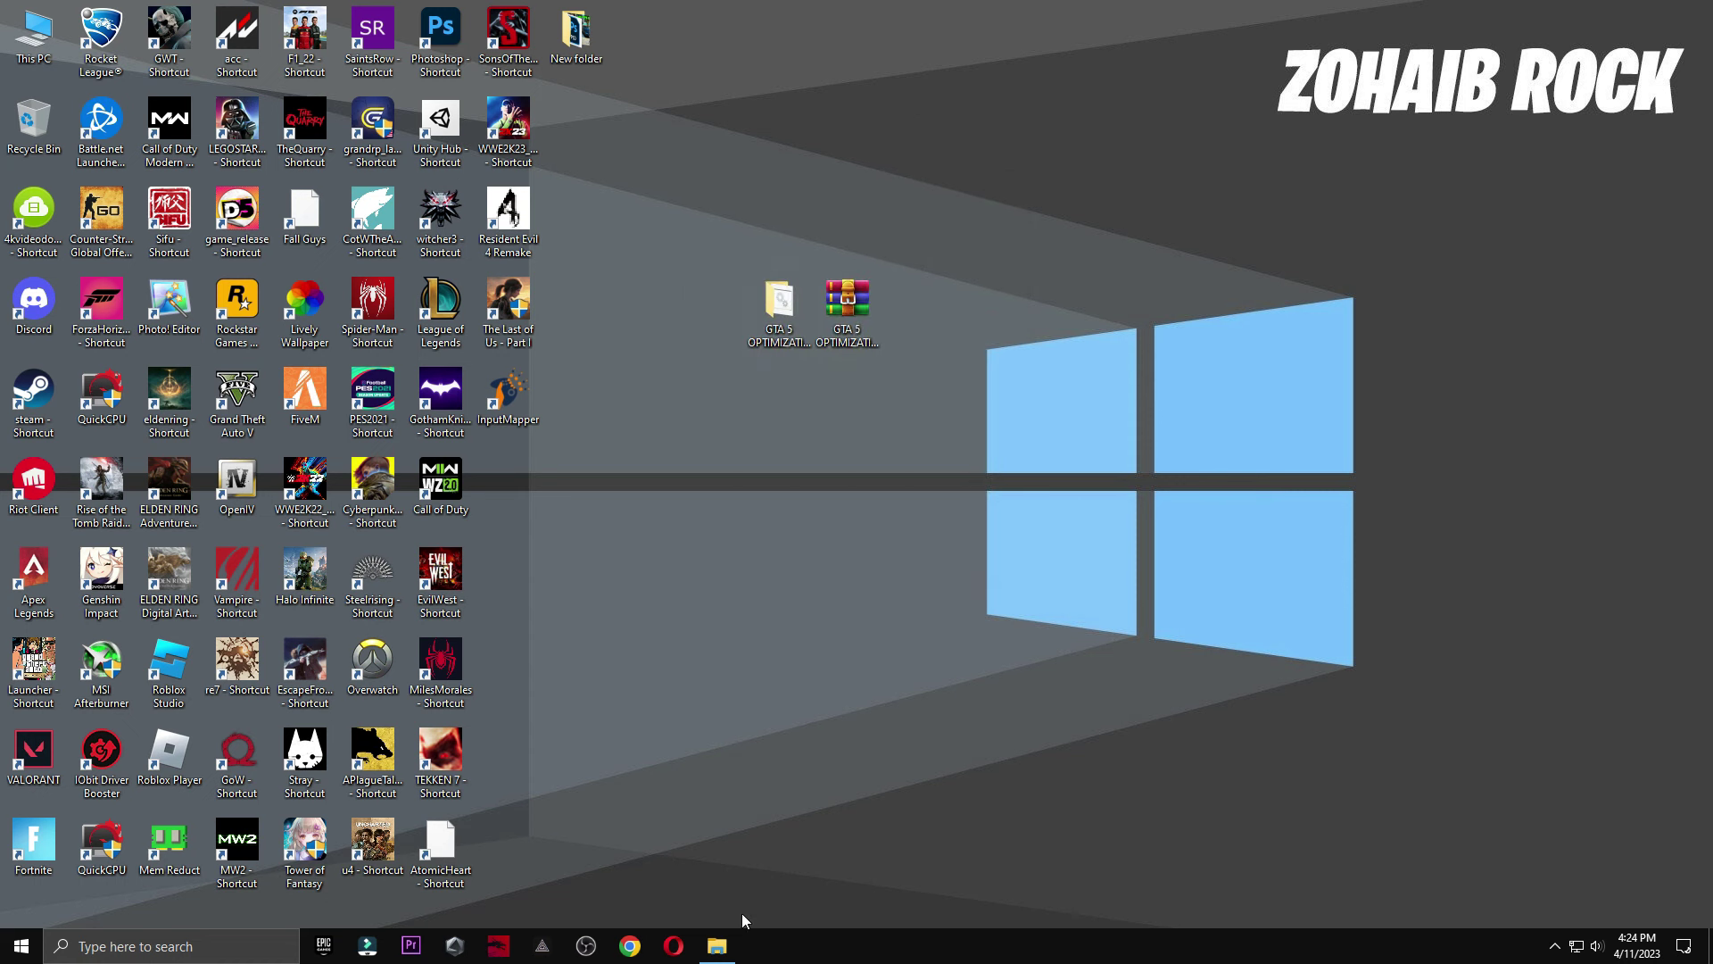
- Launch the Startup Apps shortcut from the 0 Start folder to list the programs that run at startup
left_click(716, 946)
double_click(787, 282)
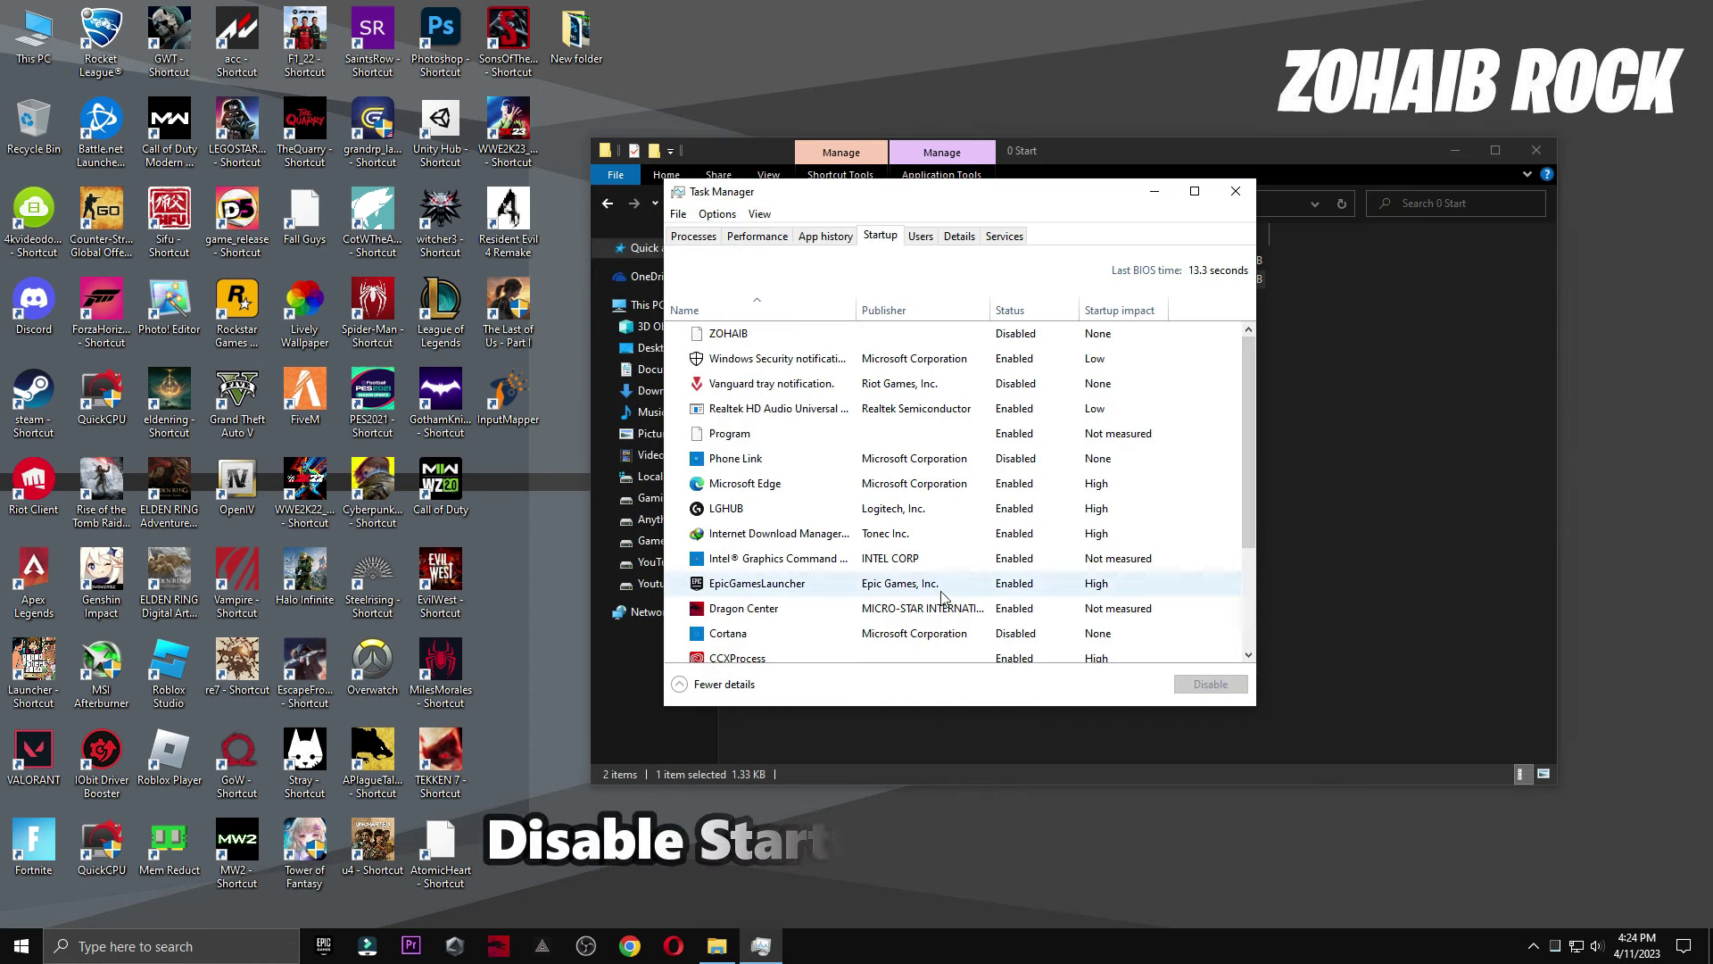
scroll(959, 580, "down", 3)
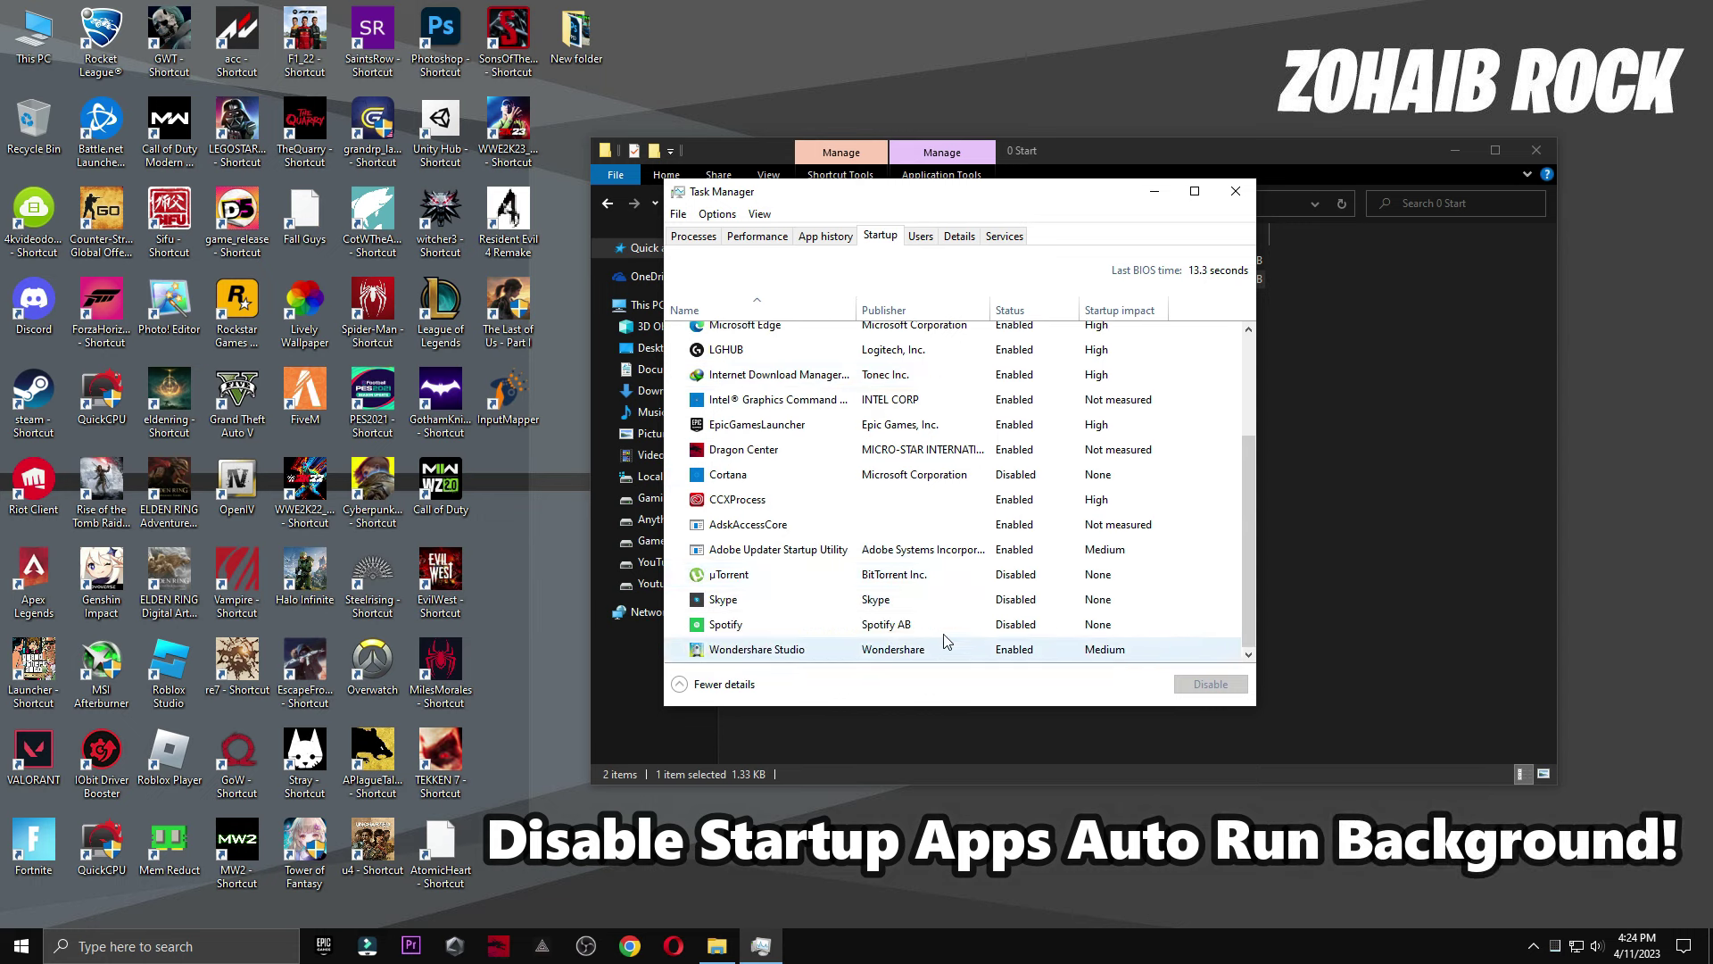
- Review the startup status of Skype, Spotify, µTorrent, Phone Link and Vanguard tray notification, then close Task Manager
left_click(942, 602)
left_click(1211, 684)
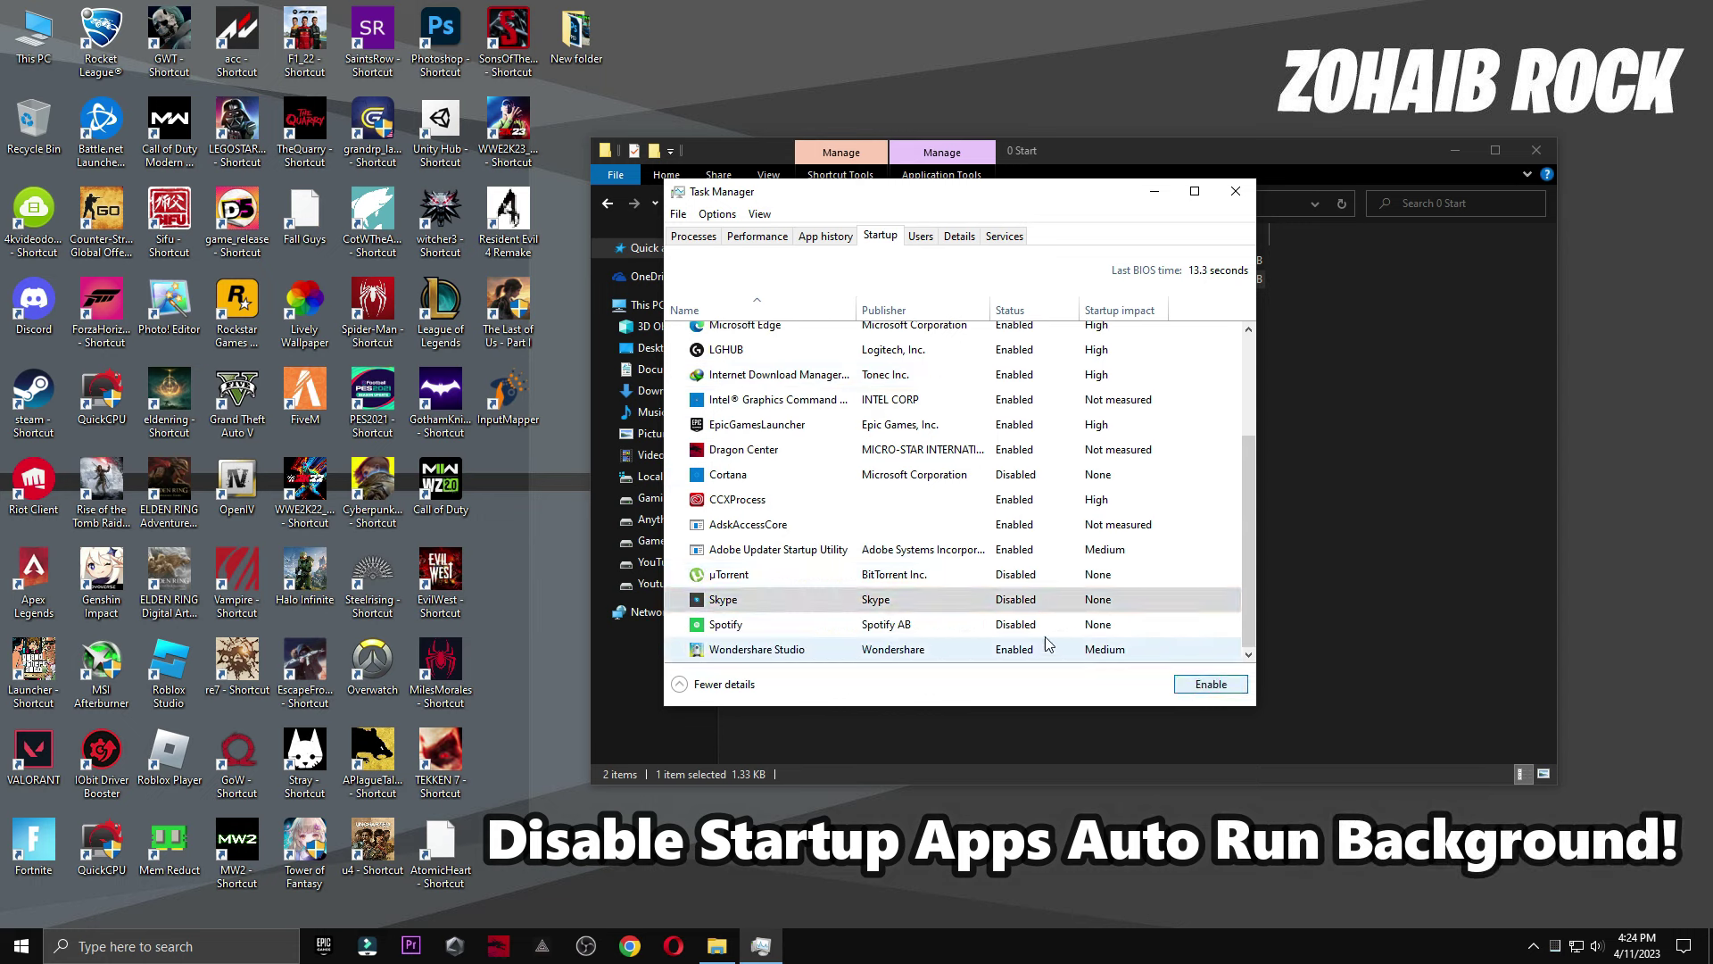
left_click(1004, 605)
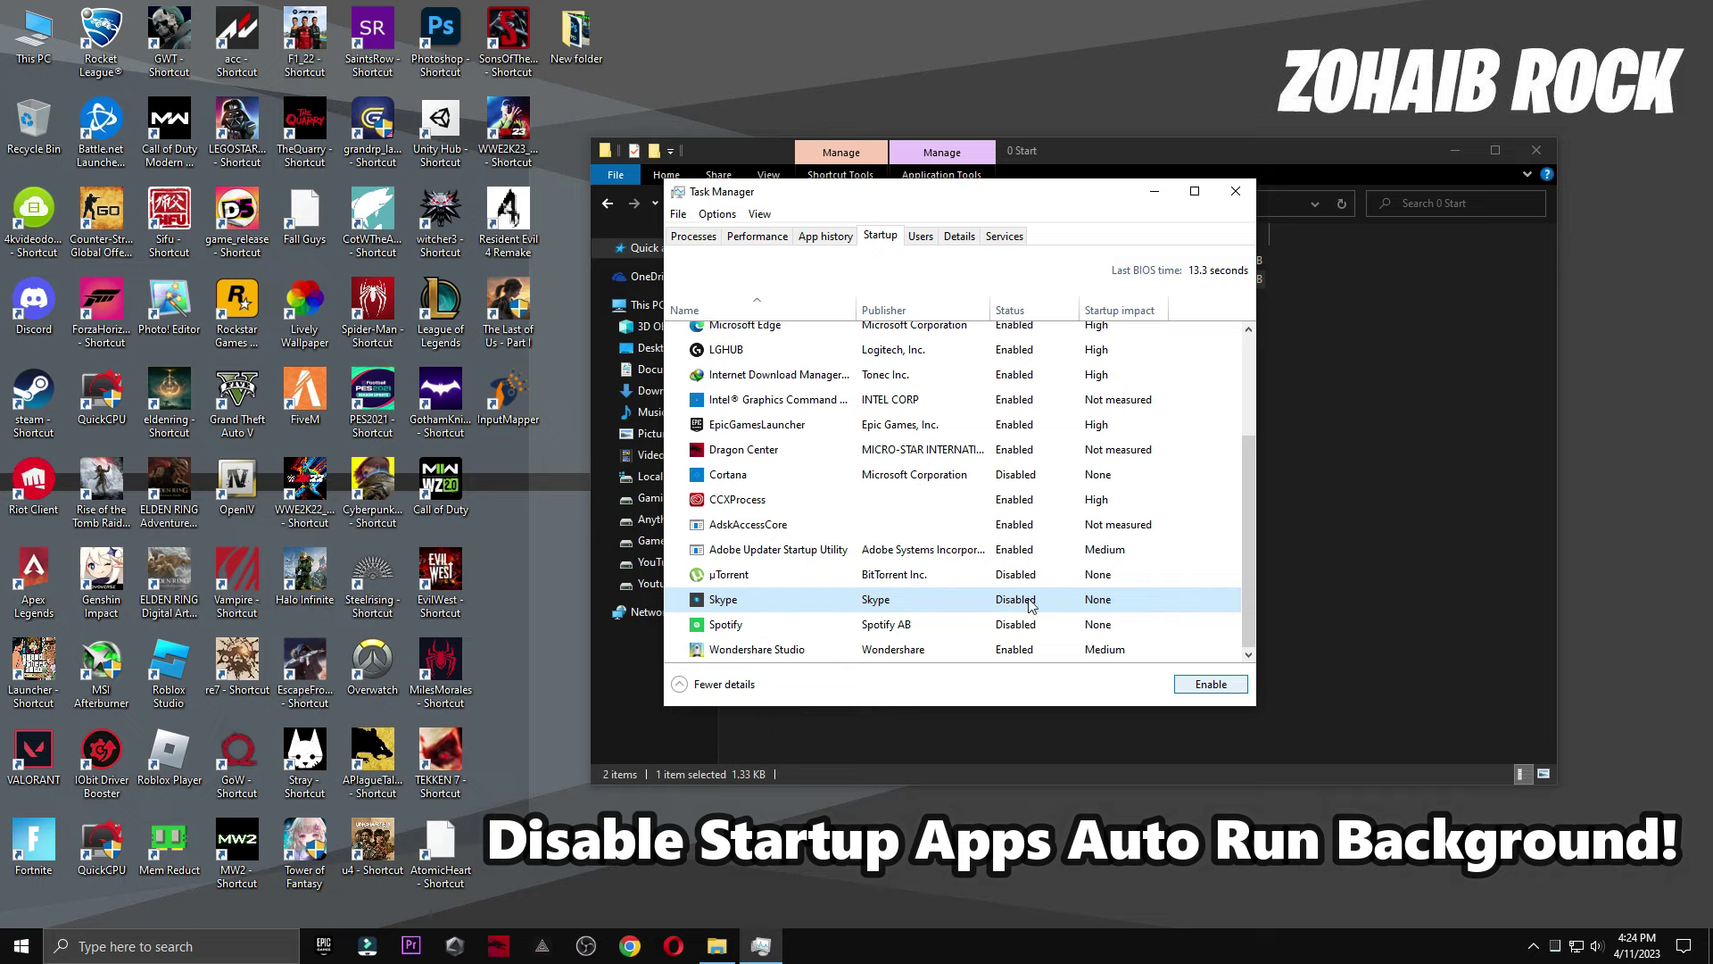
left_click(1023, 628)
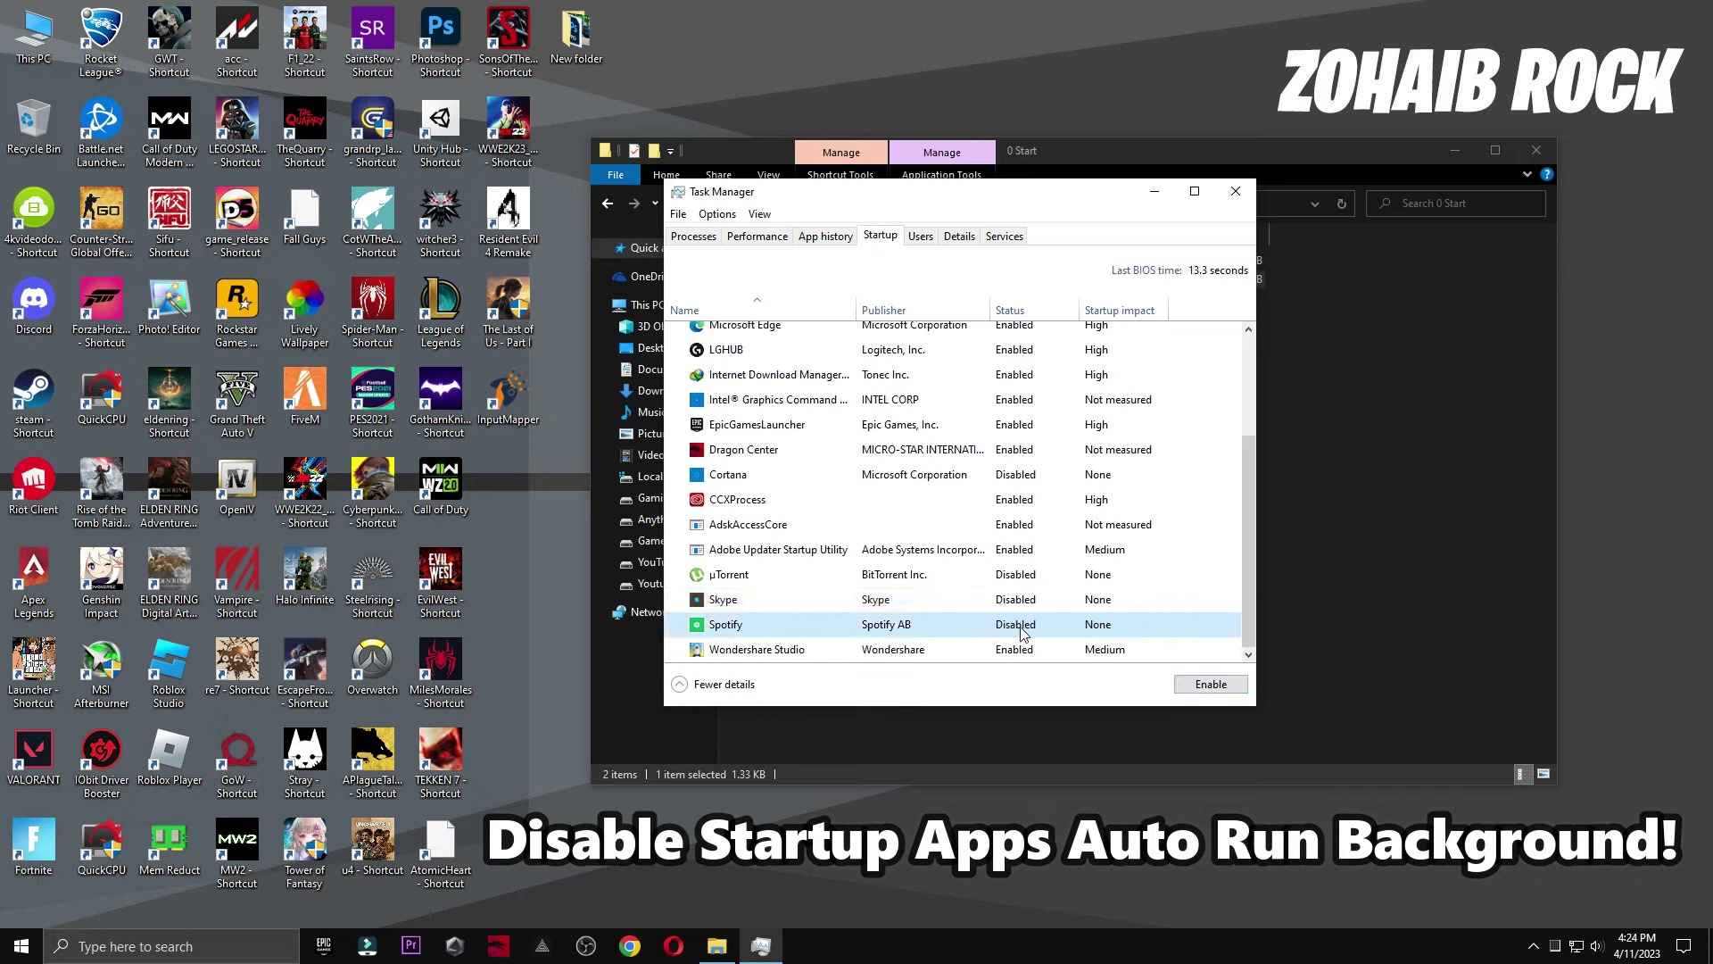
left_click(1013, 578)
scroll(1001, 526, "up", 1)
scroll(1002, 520, "up", 2)
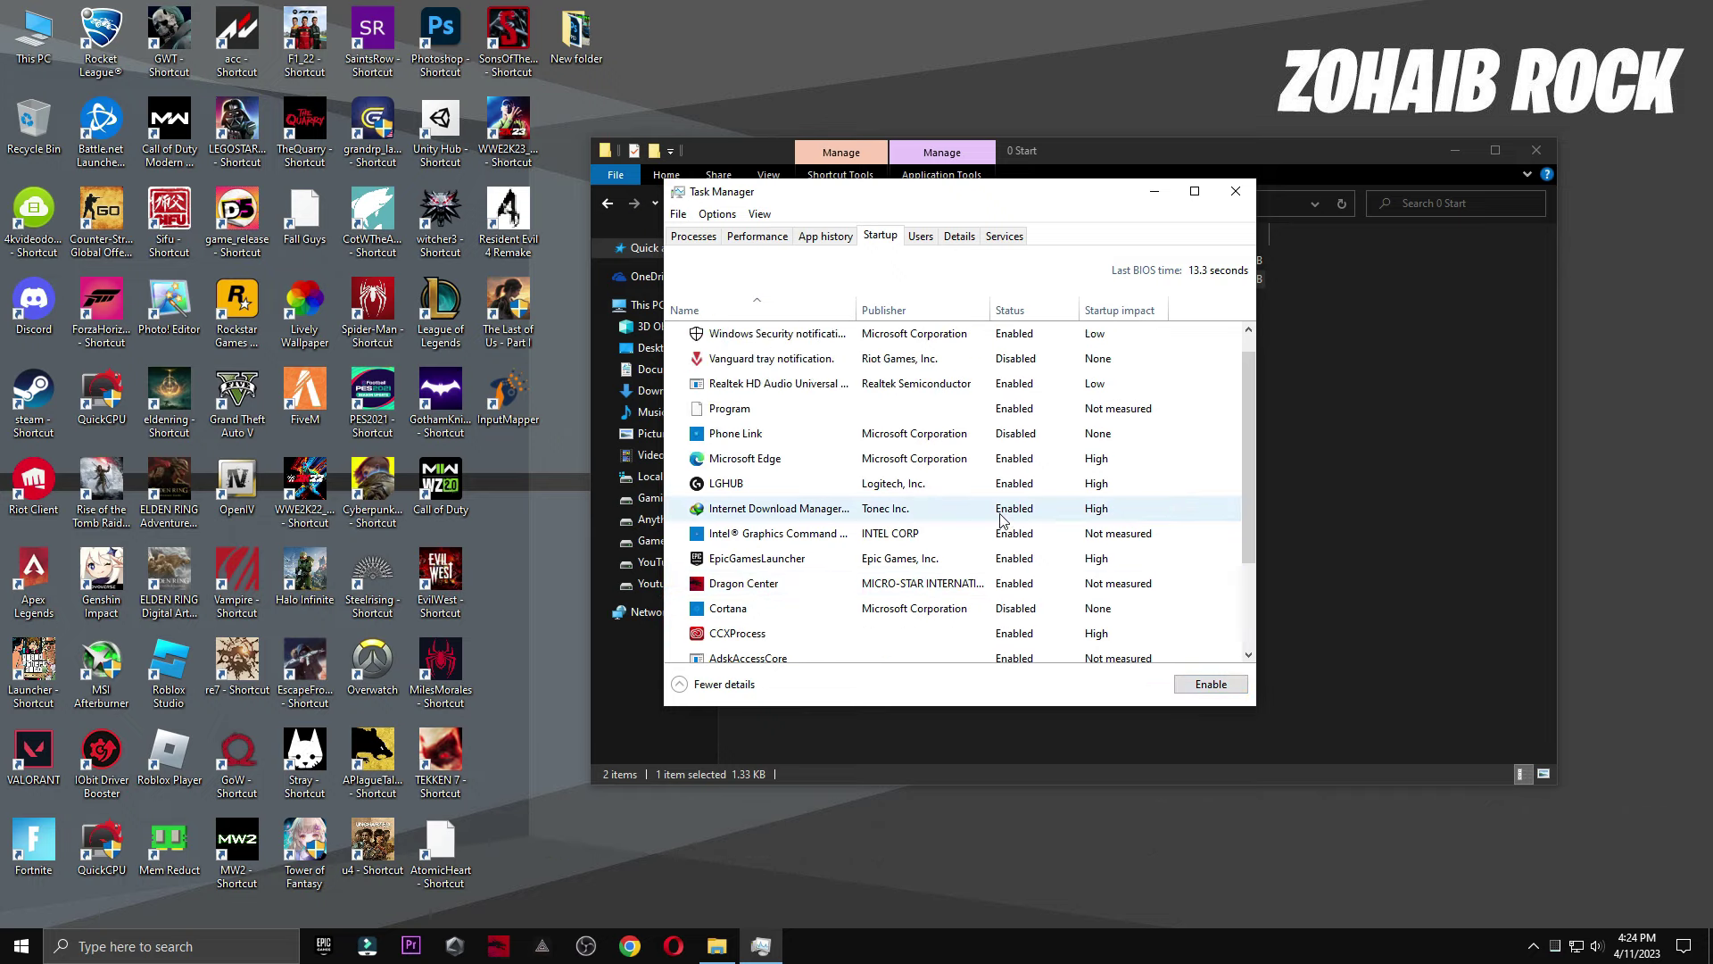
left_click(1014, 439)
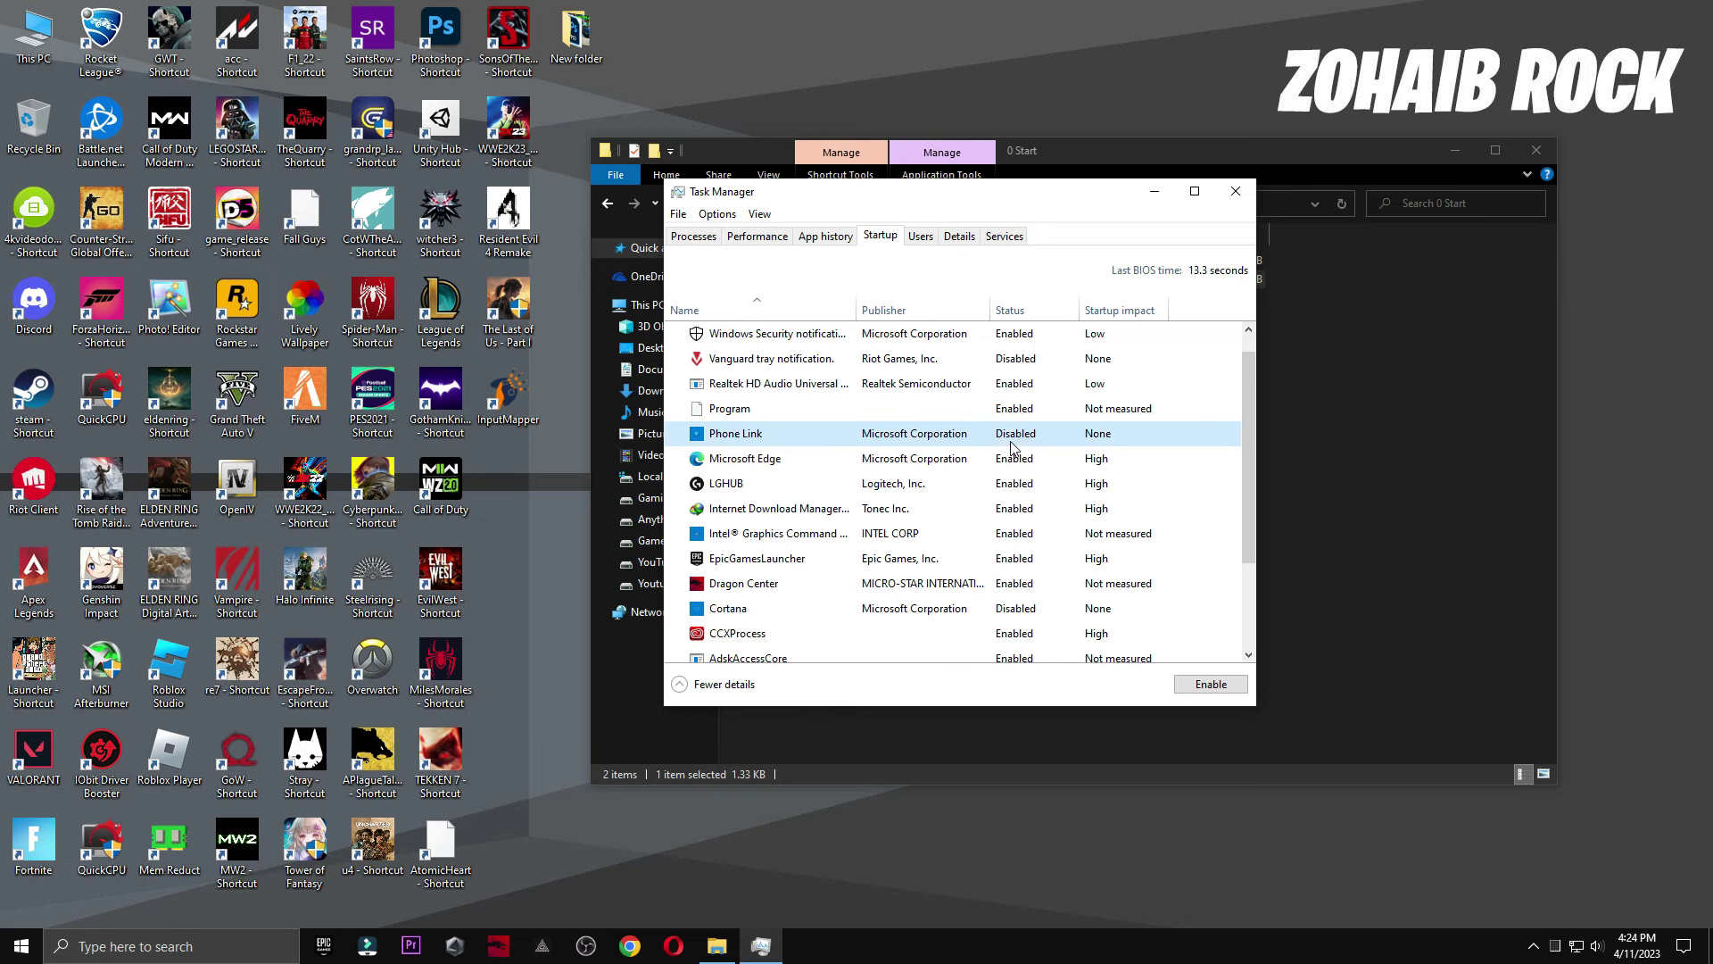
left_click(1011, 357)
scroll(1021, 397, "up", 1)
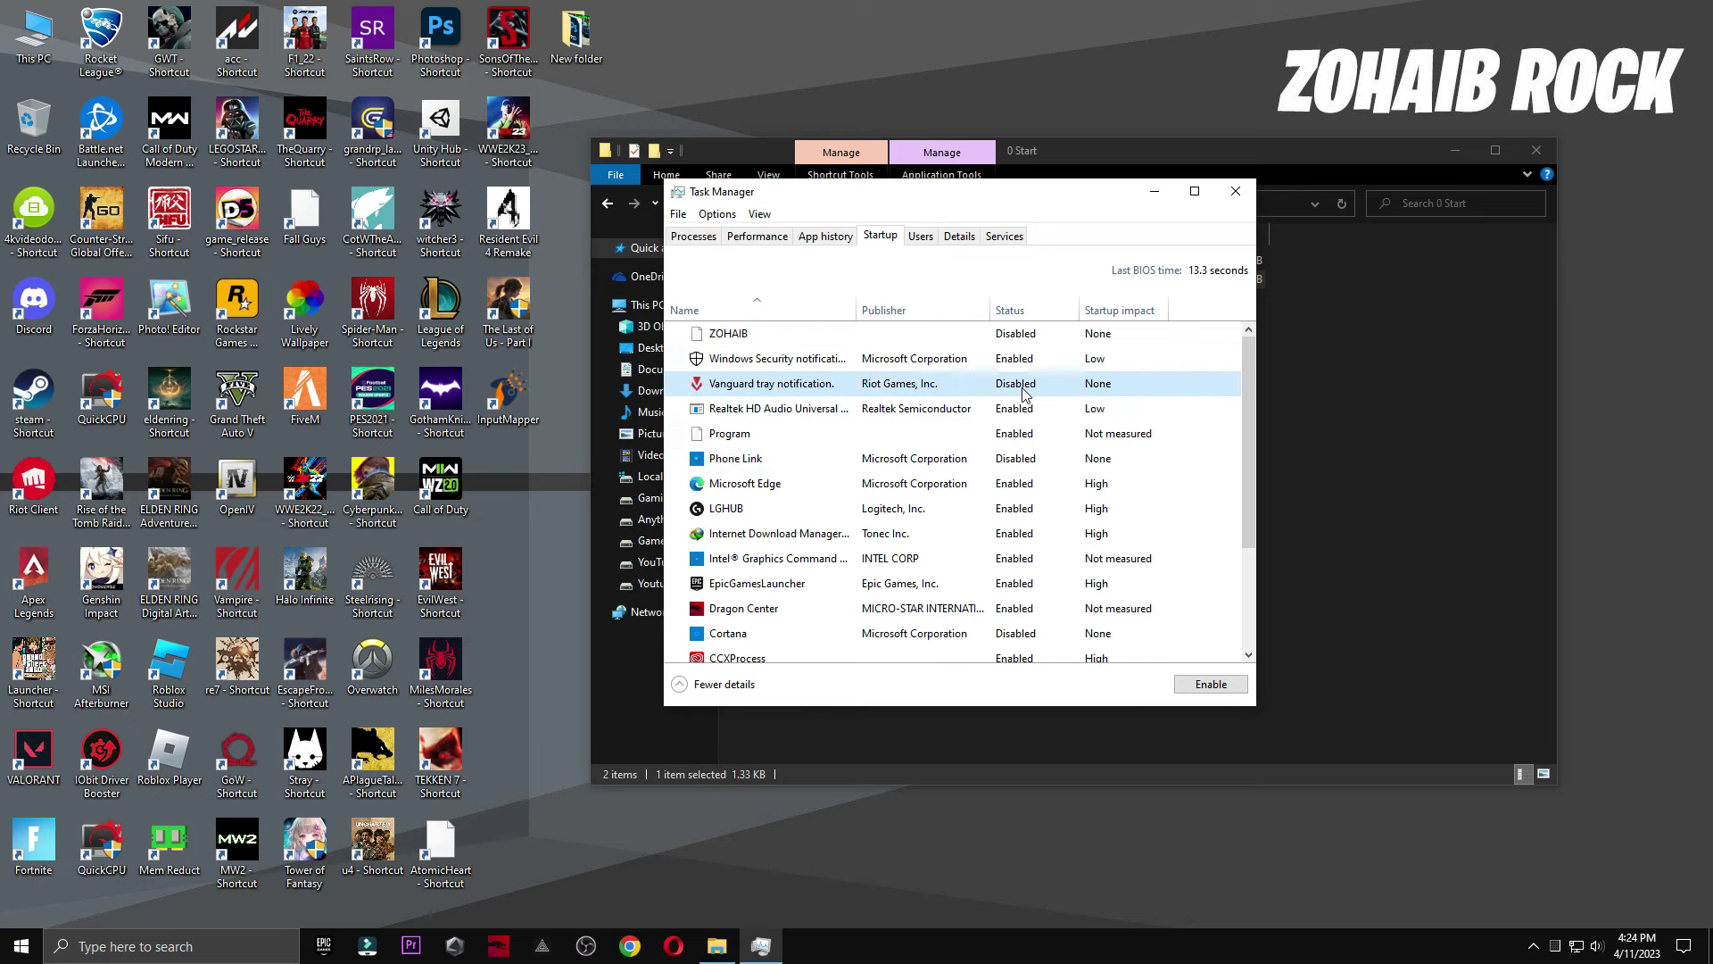
left_click(1236, 191)
- Merge the Optimize ALL Windows Settings registry file from the 1 Performance Options & Windows Optimization folder
key("BackSpace")
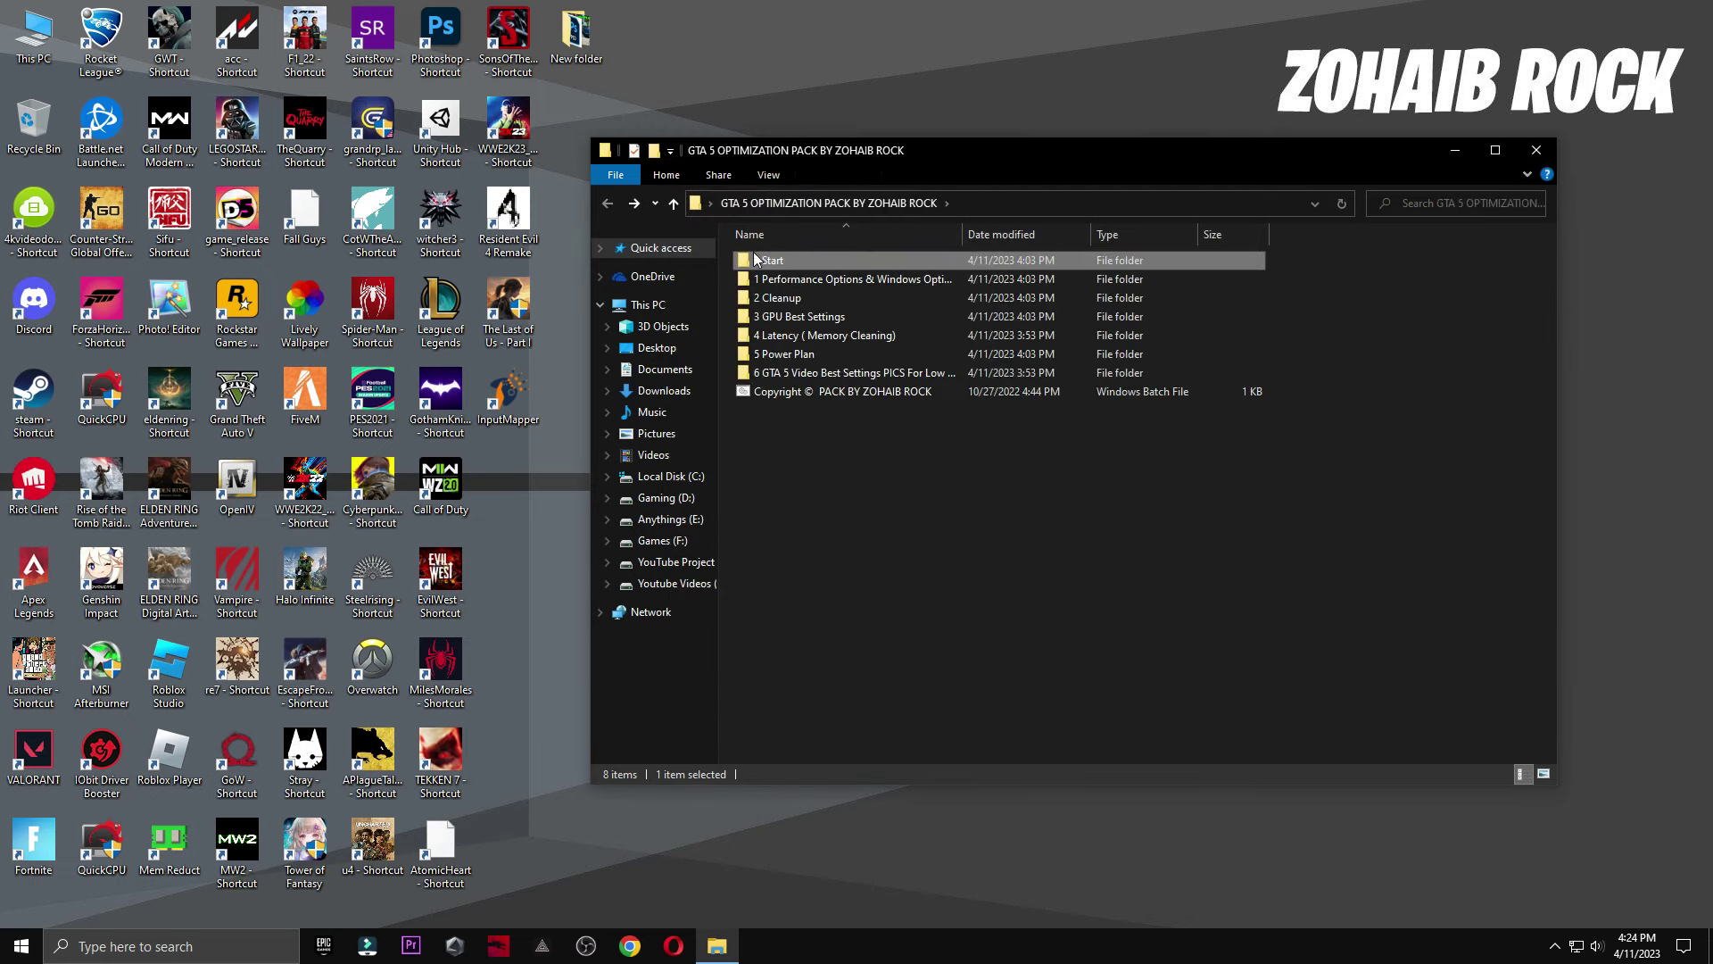
double_click(810, 279)
left_click(22, 945)
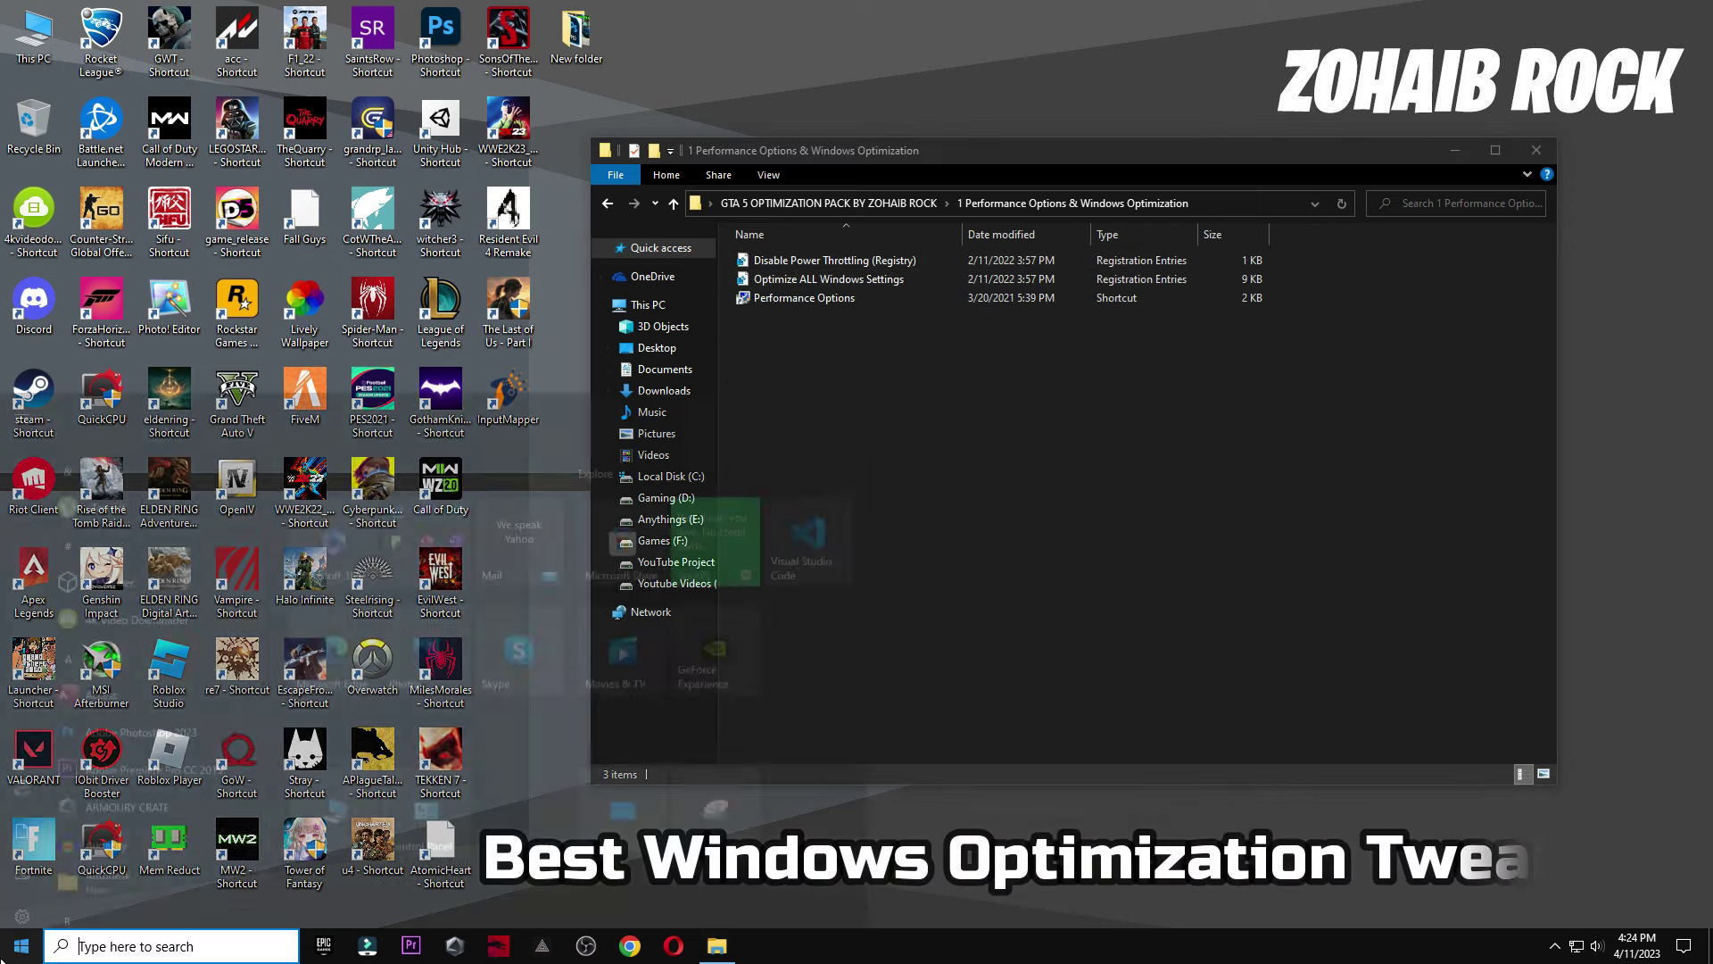
left_click(67, 863)
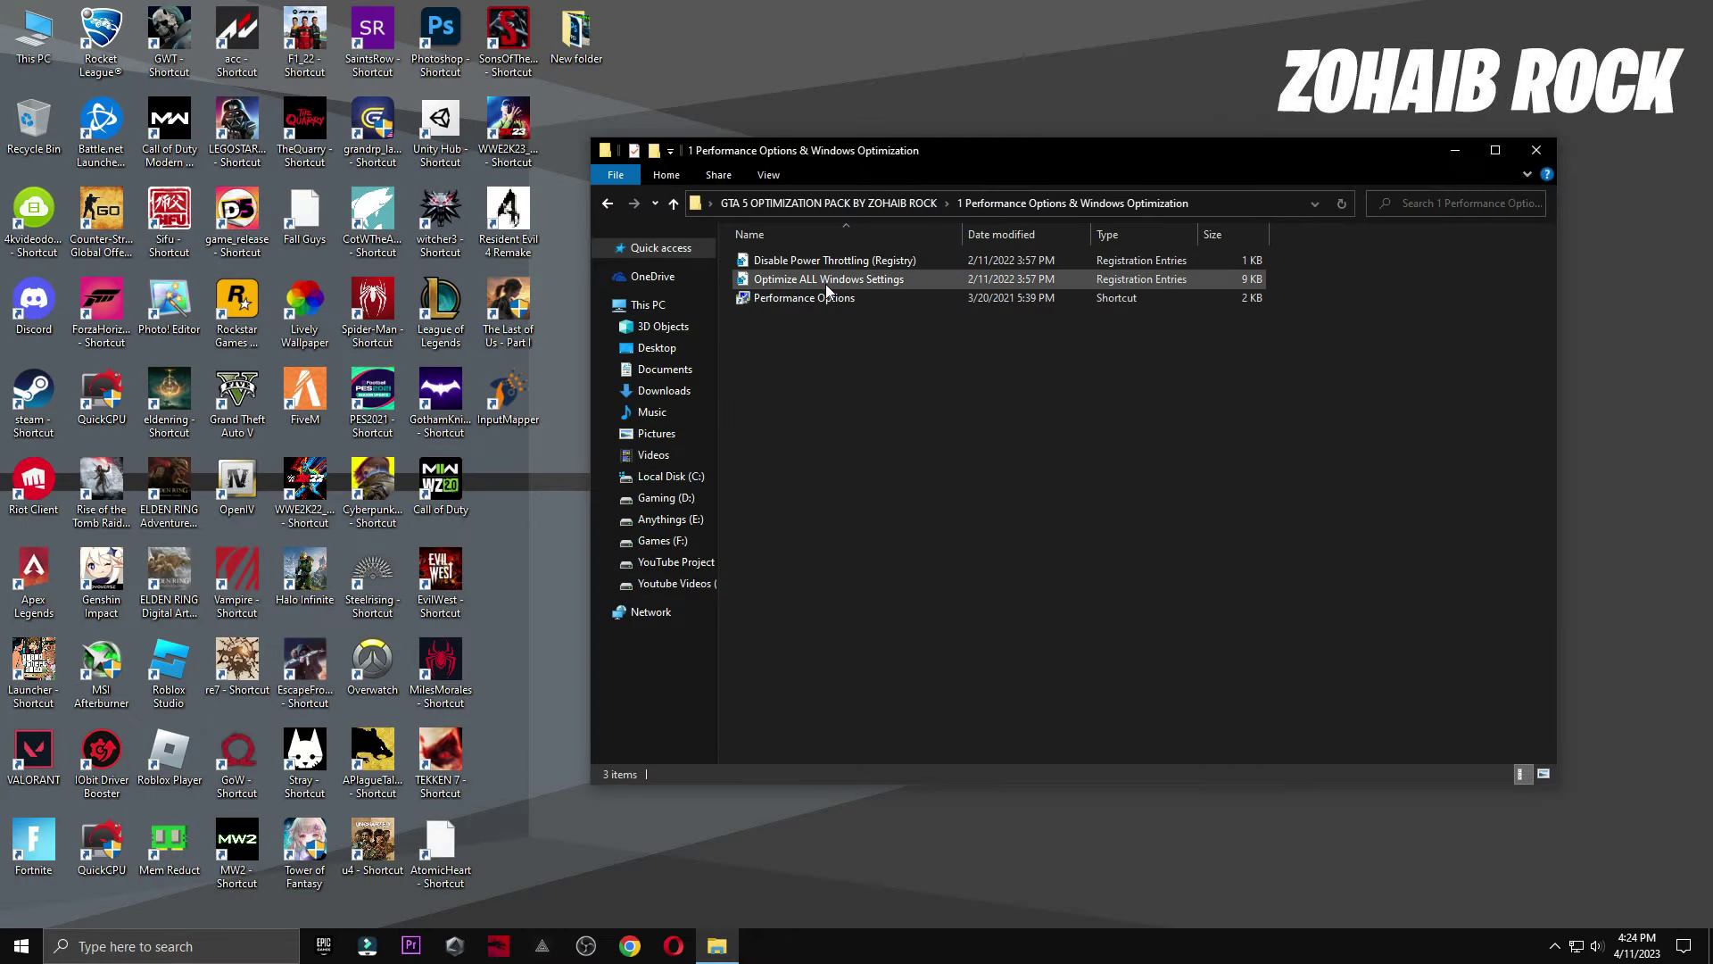
double_click(827, 282)
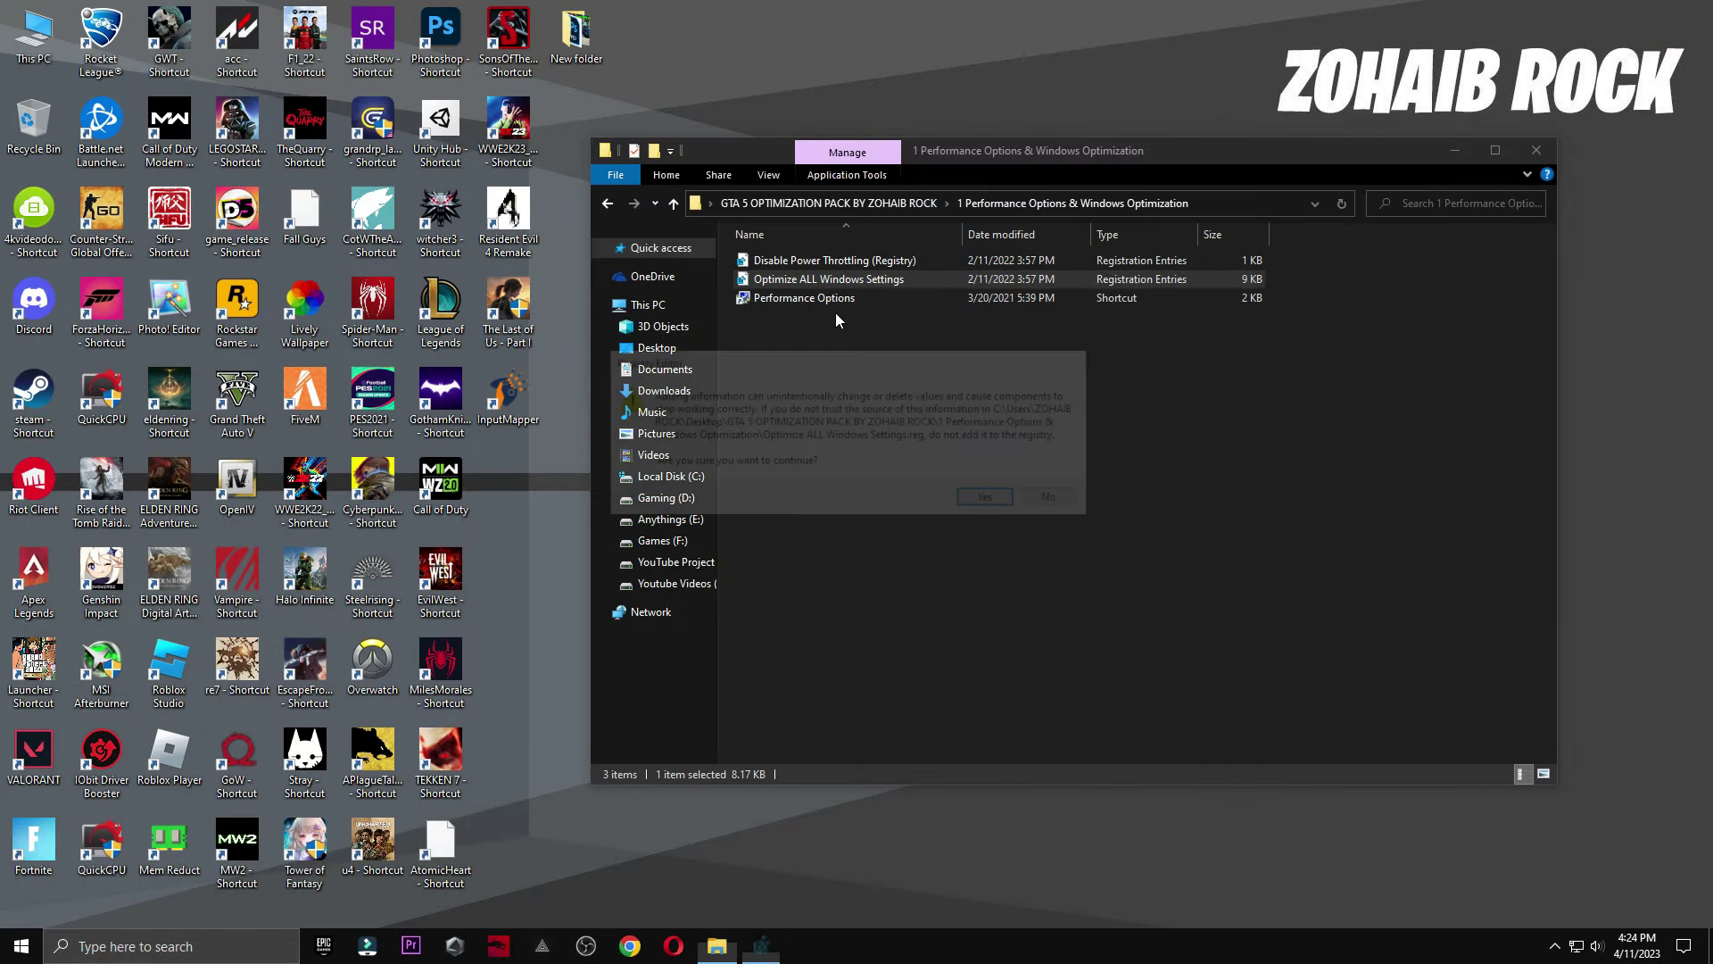
left_click(993, 500)
left_click(1056, 479)
- Merge the Disable Power Throttling (Registry) file into the Windows registry
double_click(853, 260)
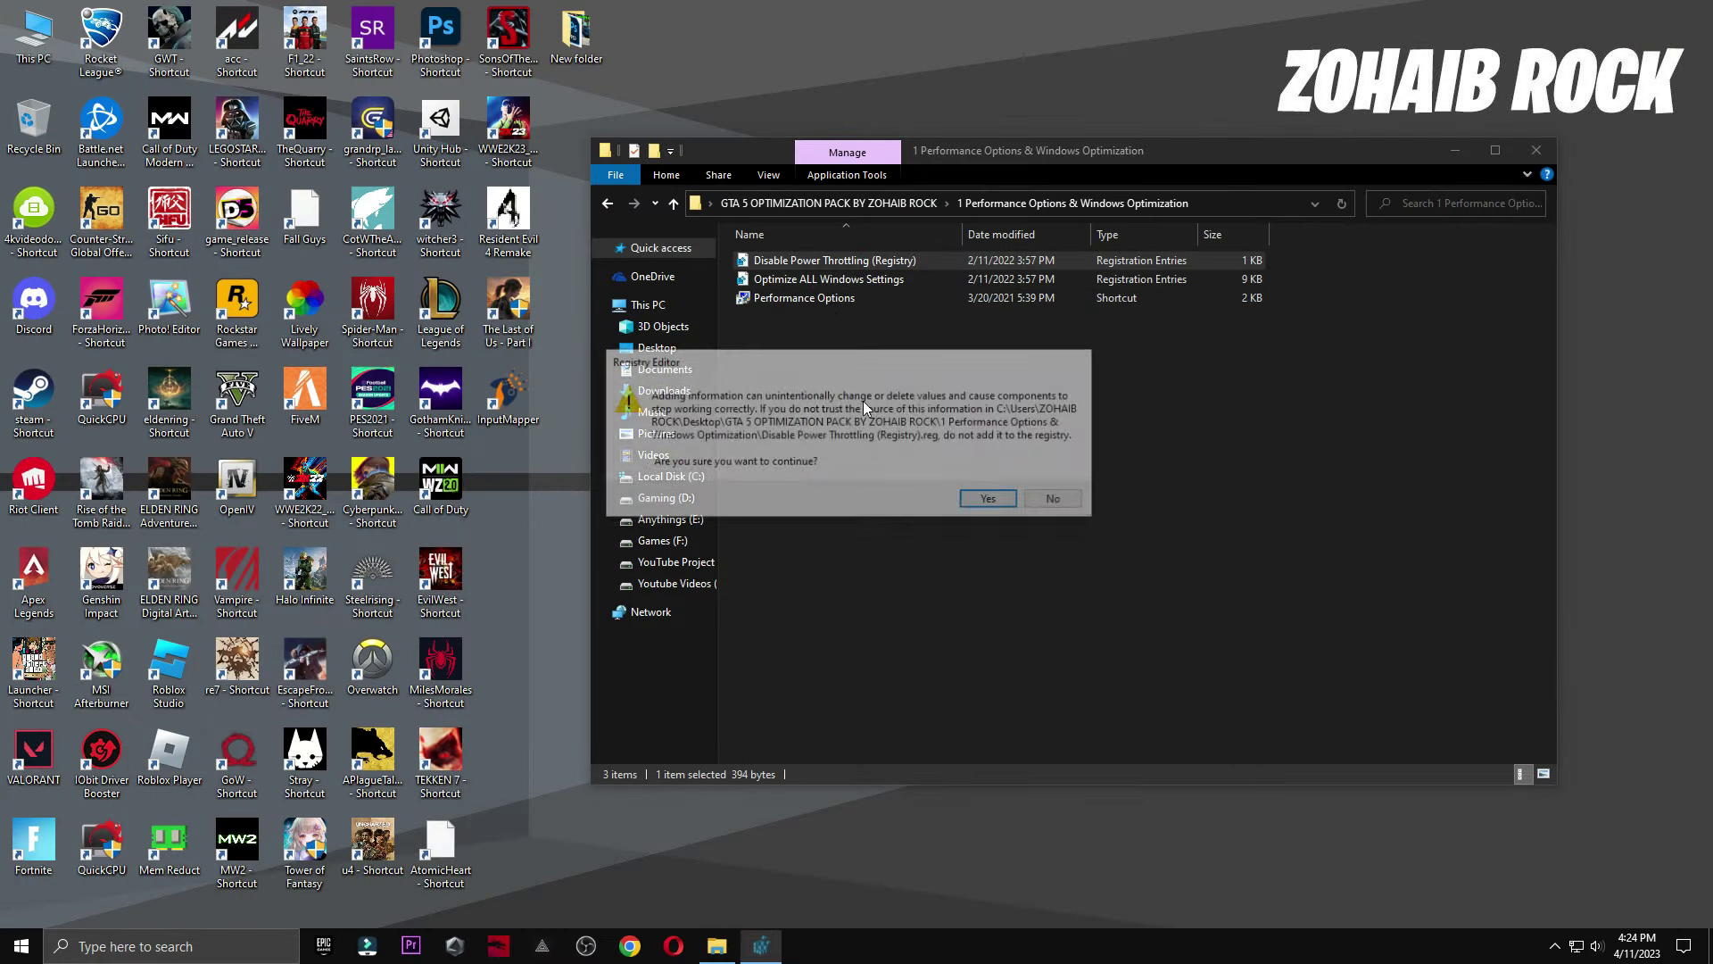
left_click(992, 501)
left_click(1056, 478)
- Open Performance Options and accept the visual effects setting "Let Windows choose what's best for my computer"
double_click(837, 299)
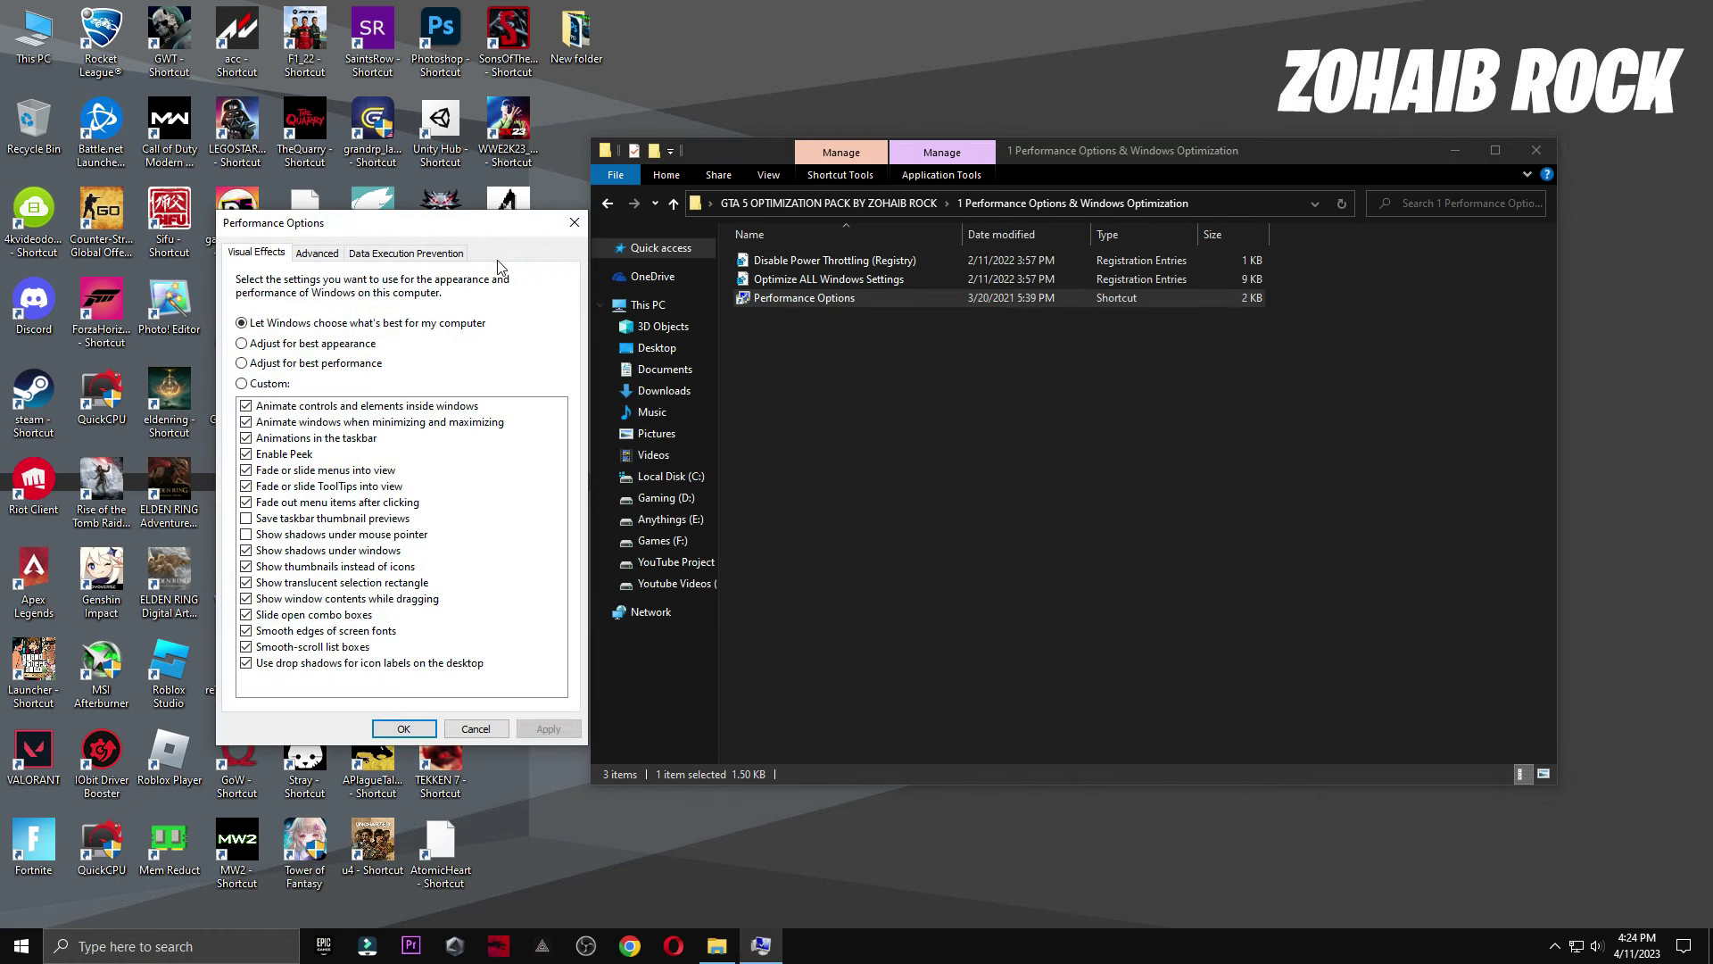
left_click_drag(482, 223, 966, 122)
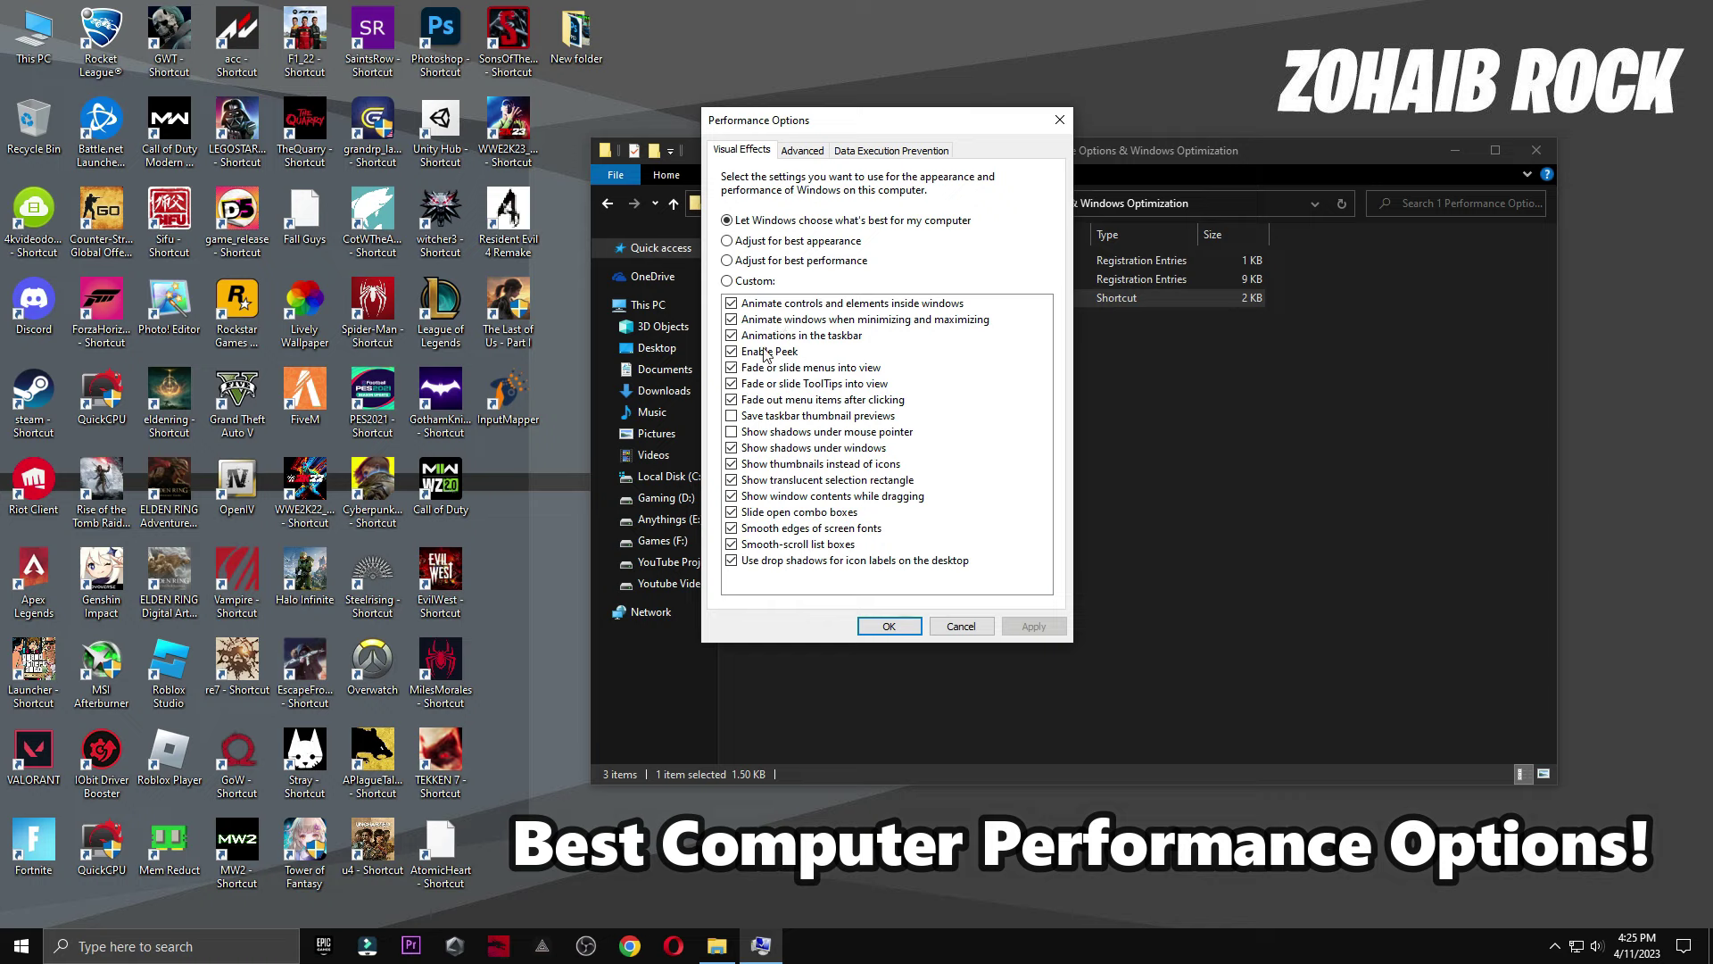
left_click(890, 625)
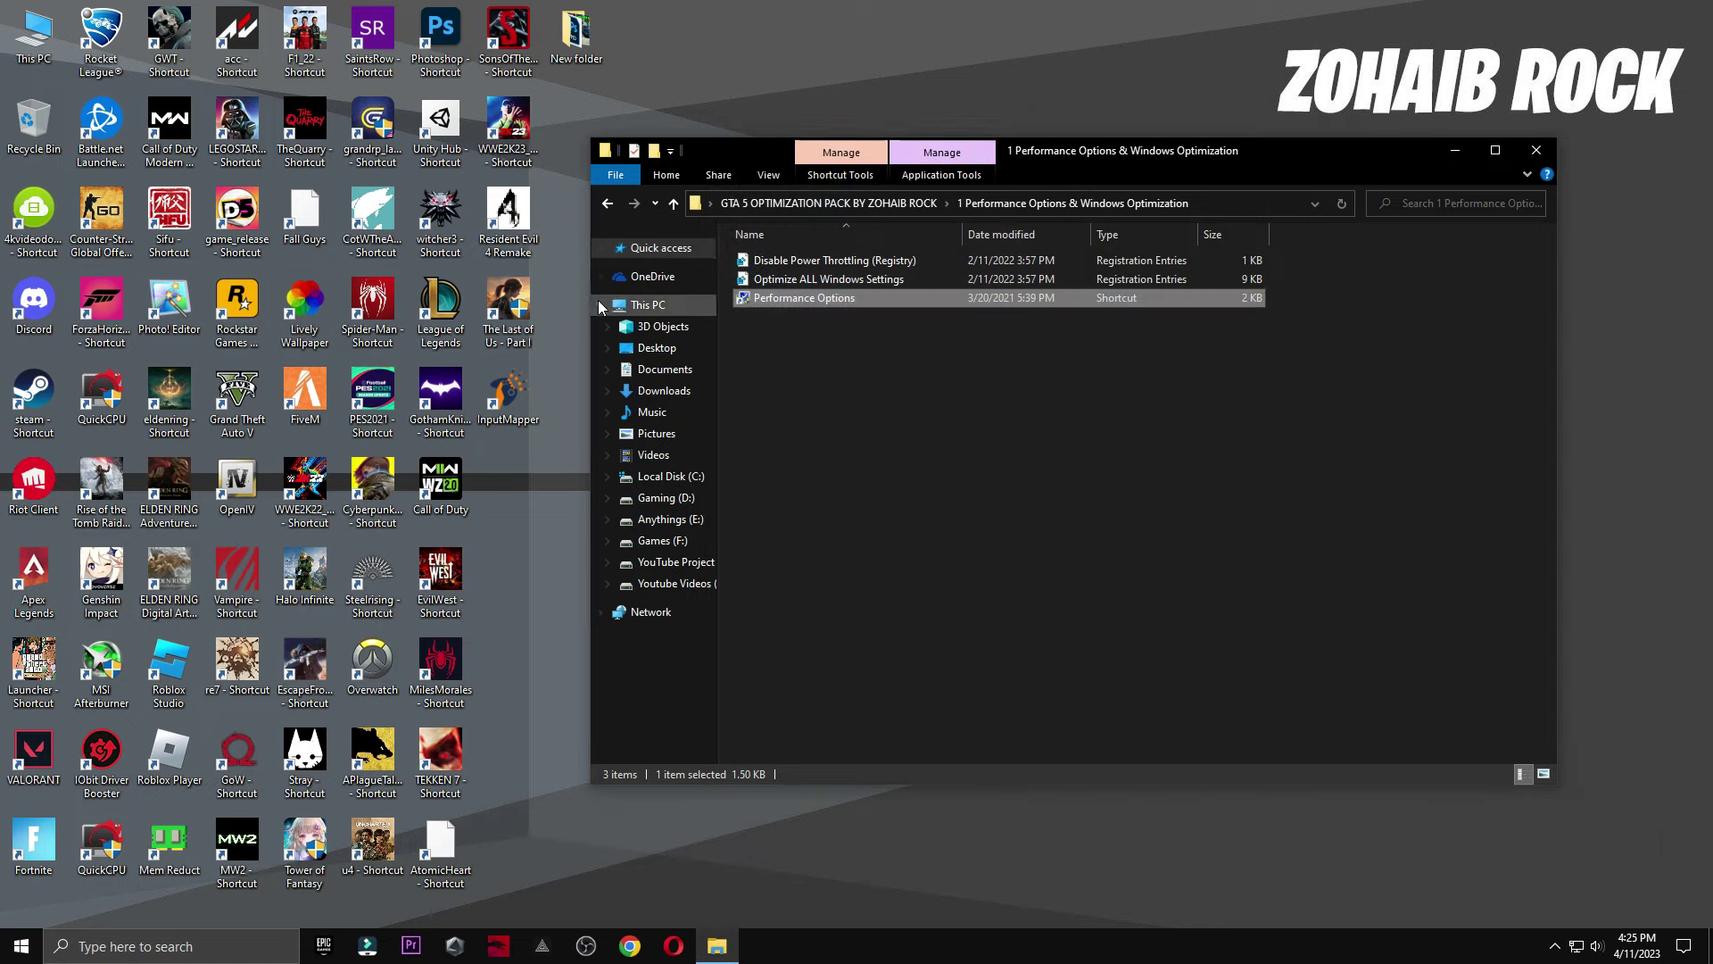
- Run the Delete Temporary Files script from the pack's 2 Cleanup folder and dismiss its console window
left_click(607, 203)
double_click(767, 296)
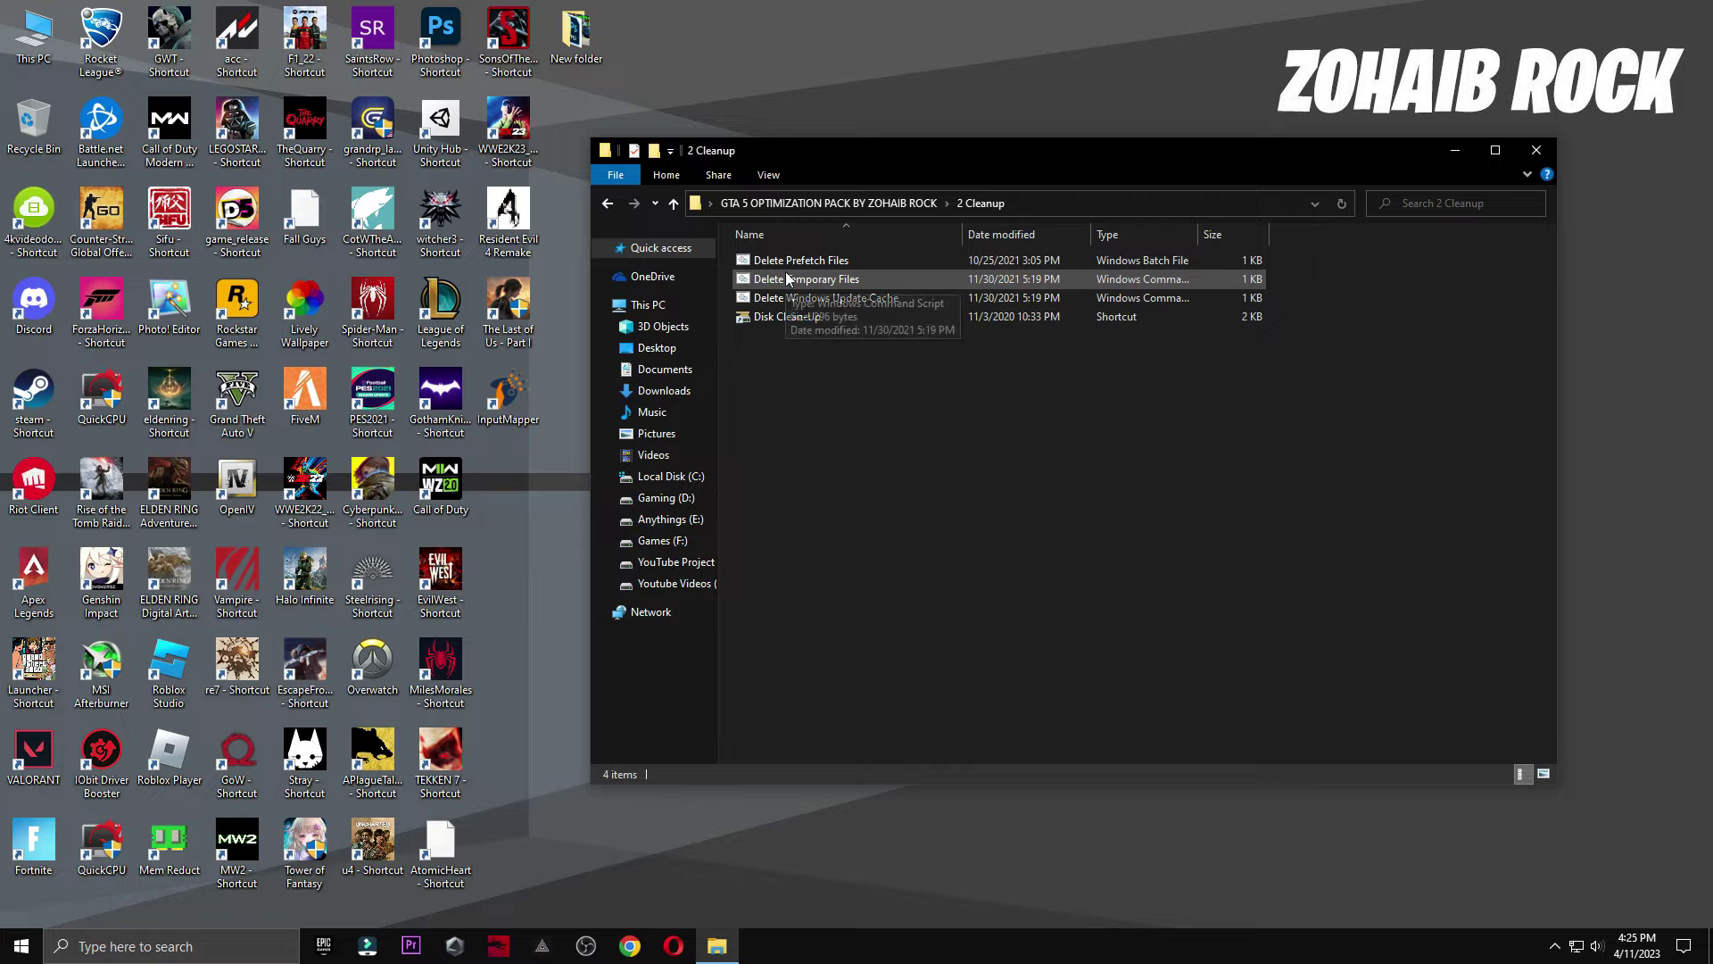
left_click(789, 261)
double_click(794, 278)
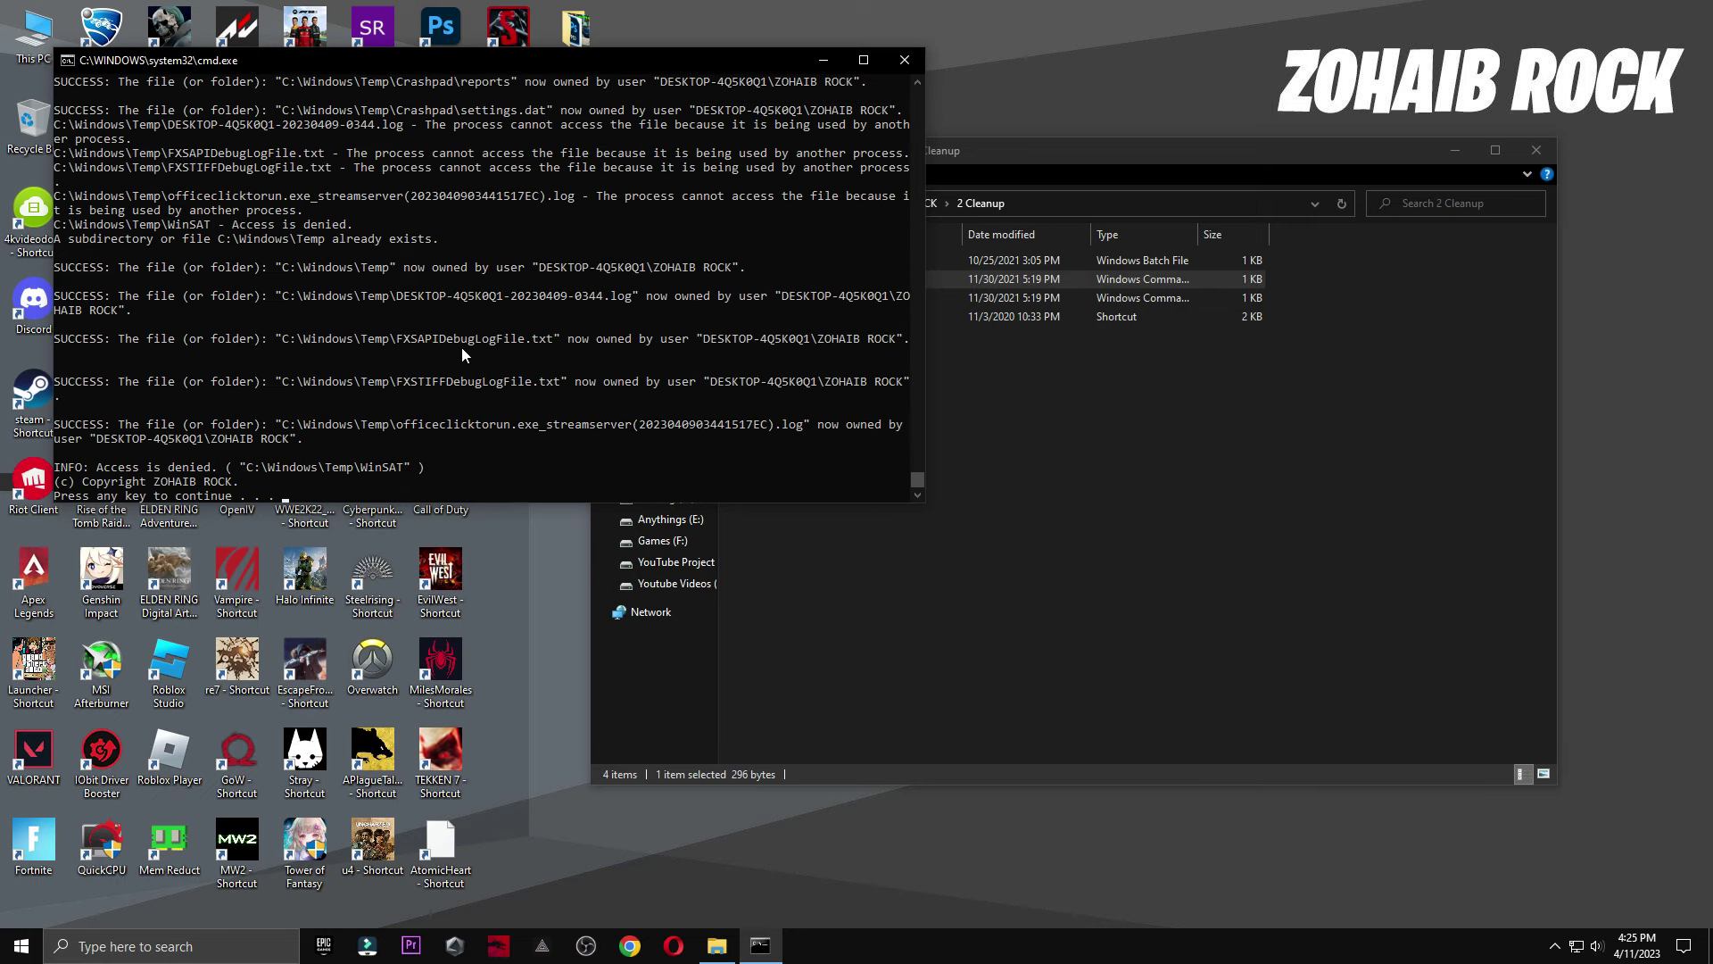
key("Return")
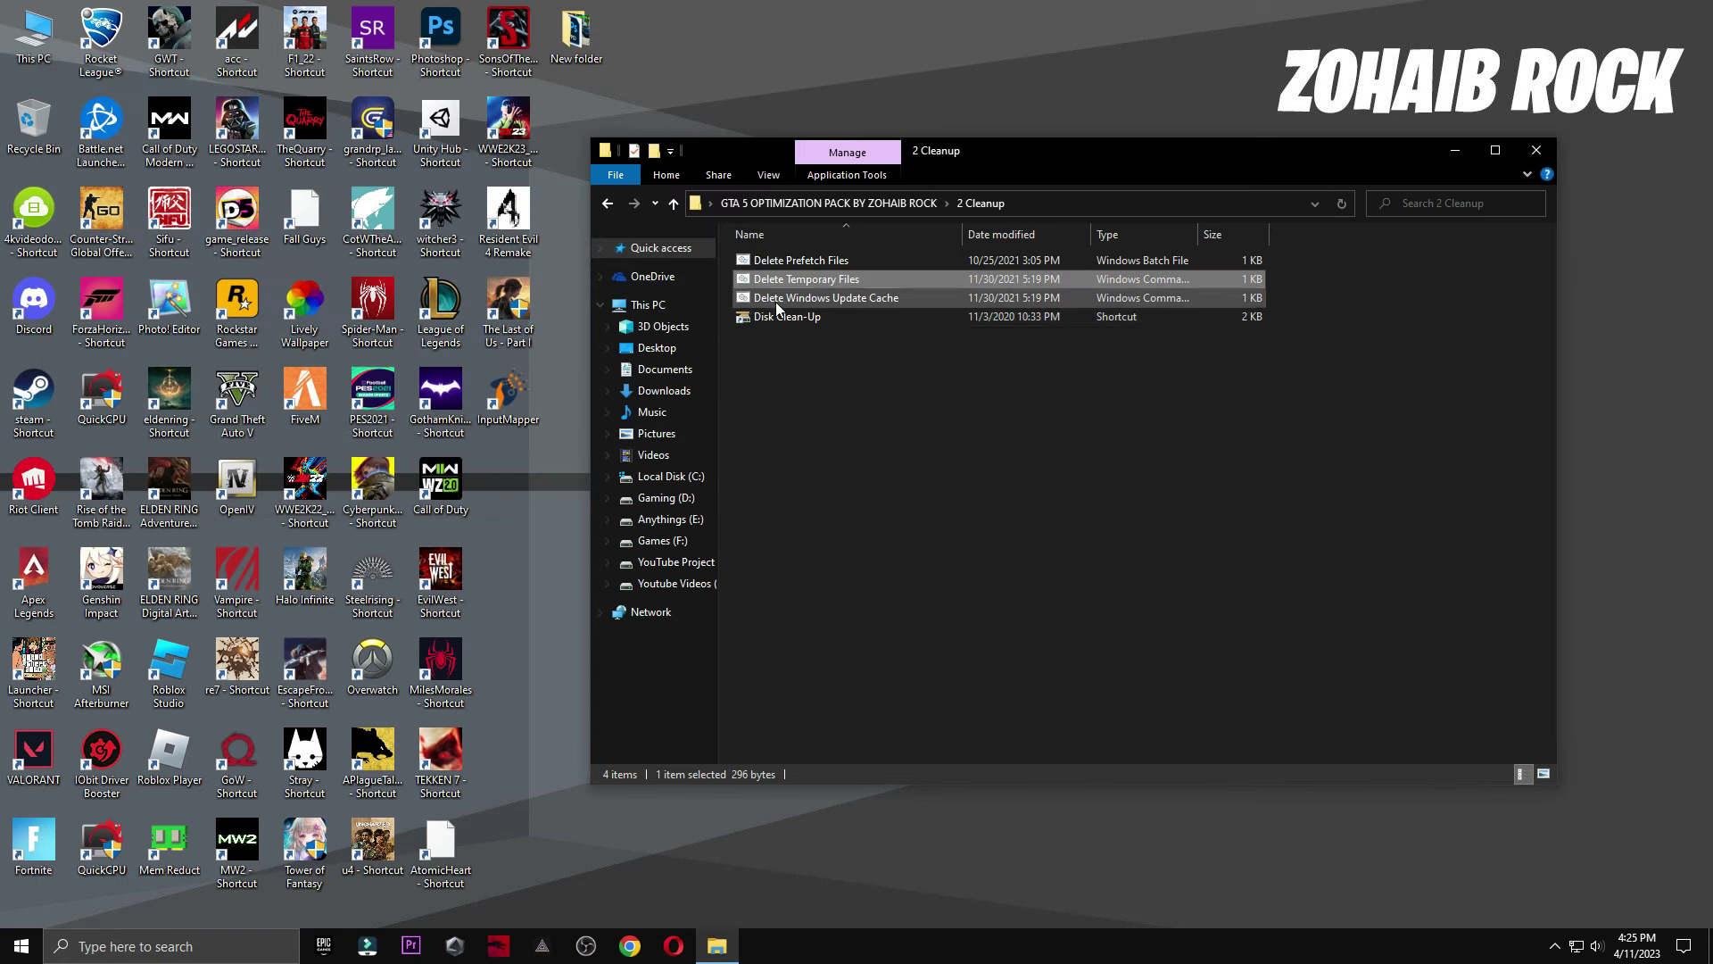
- Run the Delete Windows Update Cache script and start Disk Clean-Up for drive C:, closing the folder window
double_click(776, 298)
key("Return")
double_click(776, 316)
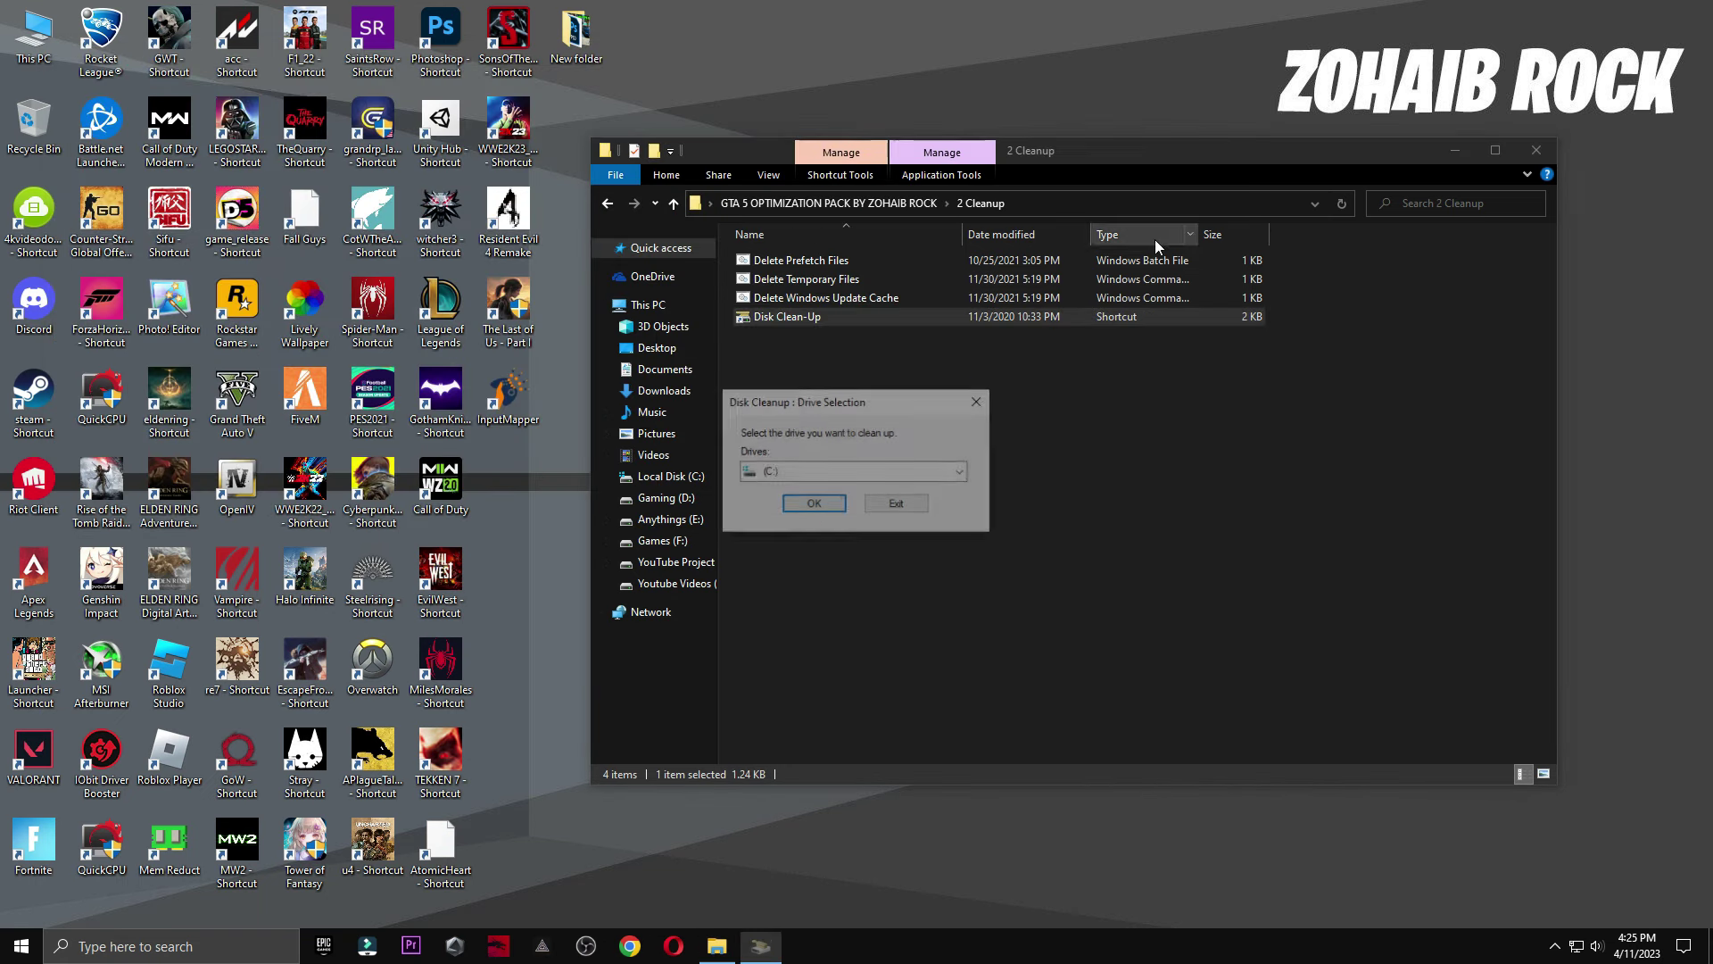
left_click(1520, 153)
left_click(814, 504)
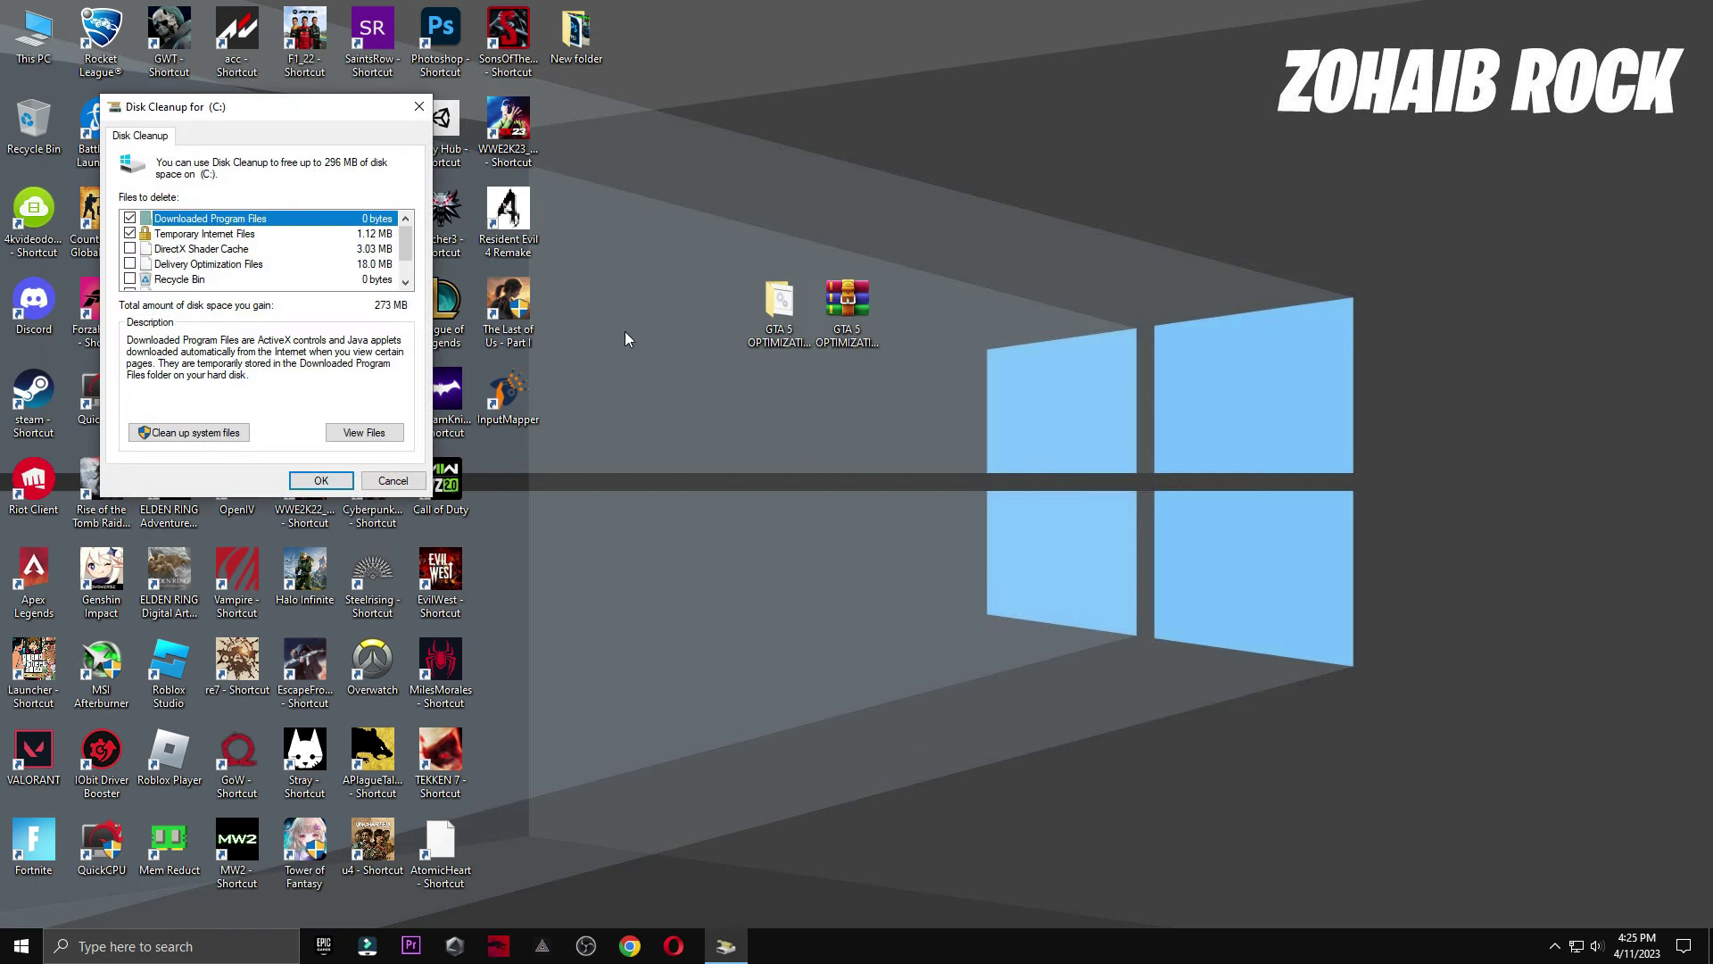
- Include DirectX Shader Cache, Delivery Optimization Files, Recycle Bin and Temporary files in the deletion and run the cleanup of drive C:
left_click_drag(297, 119, 833, 128)
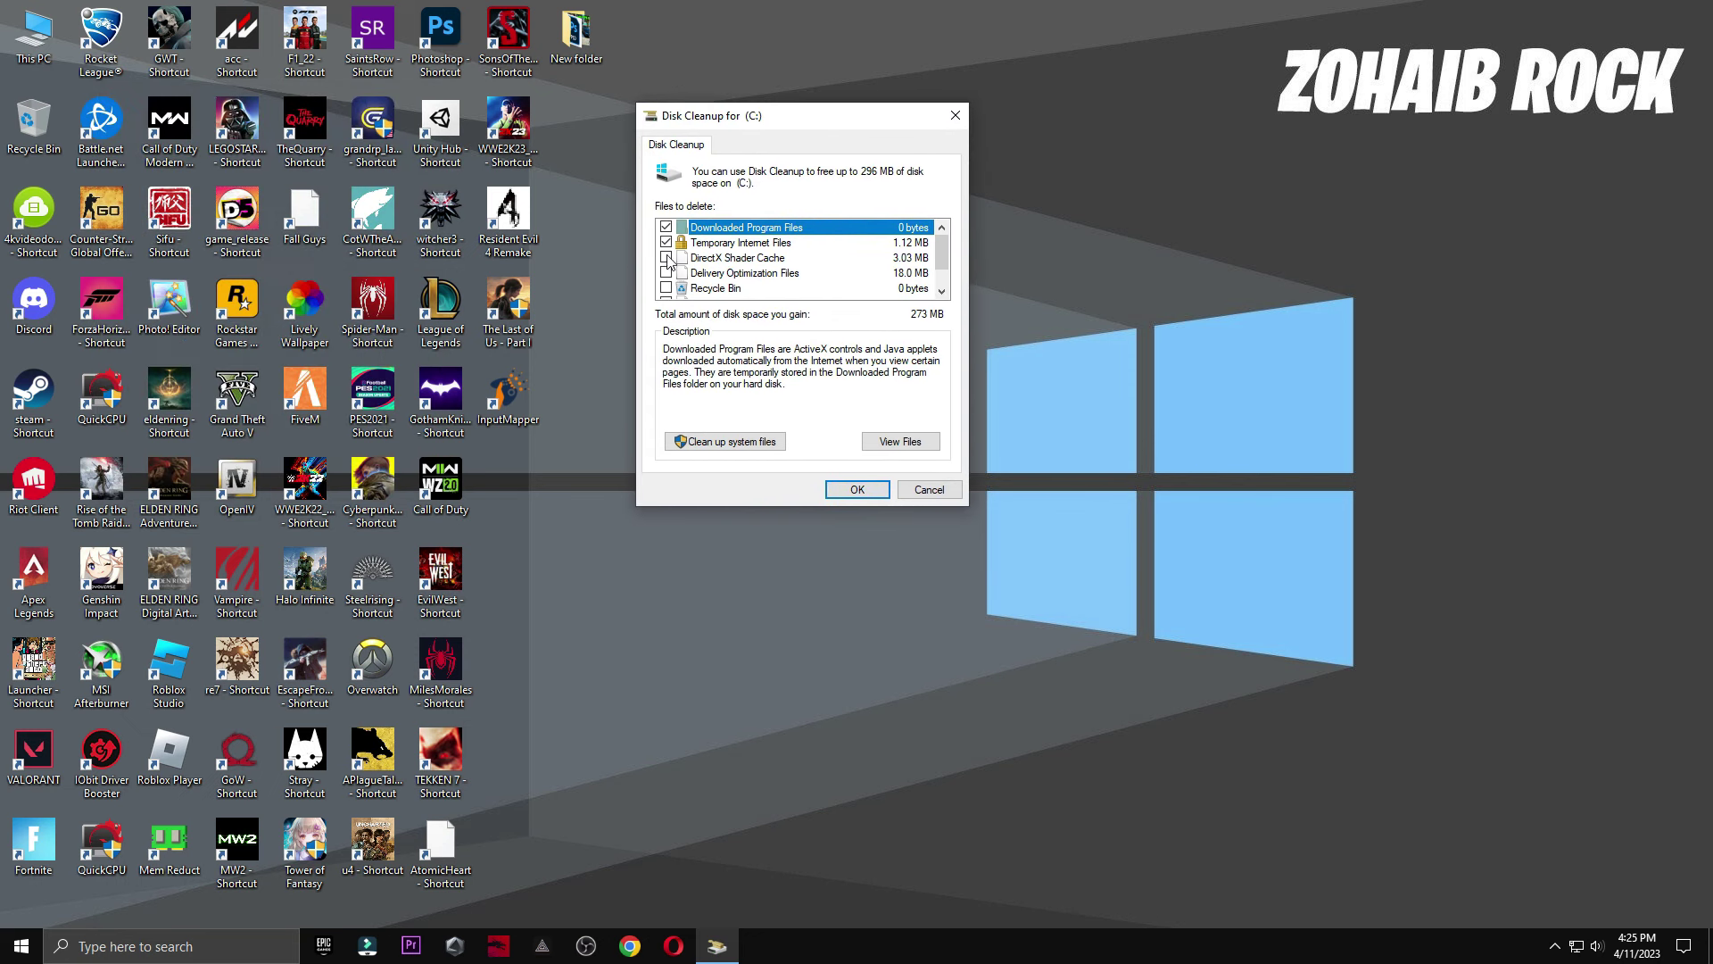
scroll(752, 281, "down", 1)
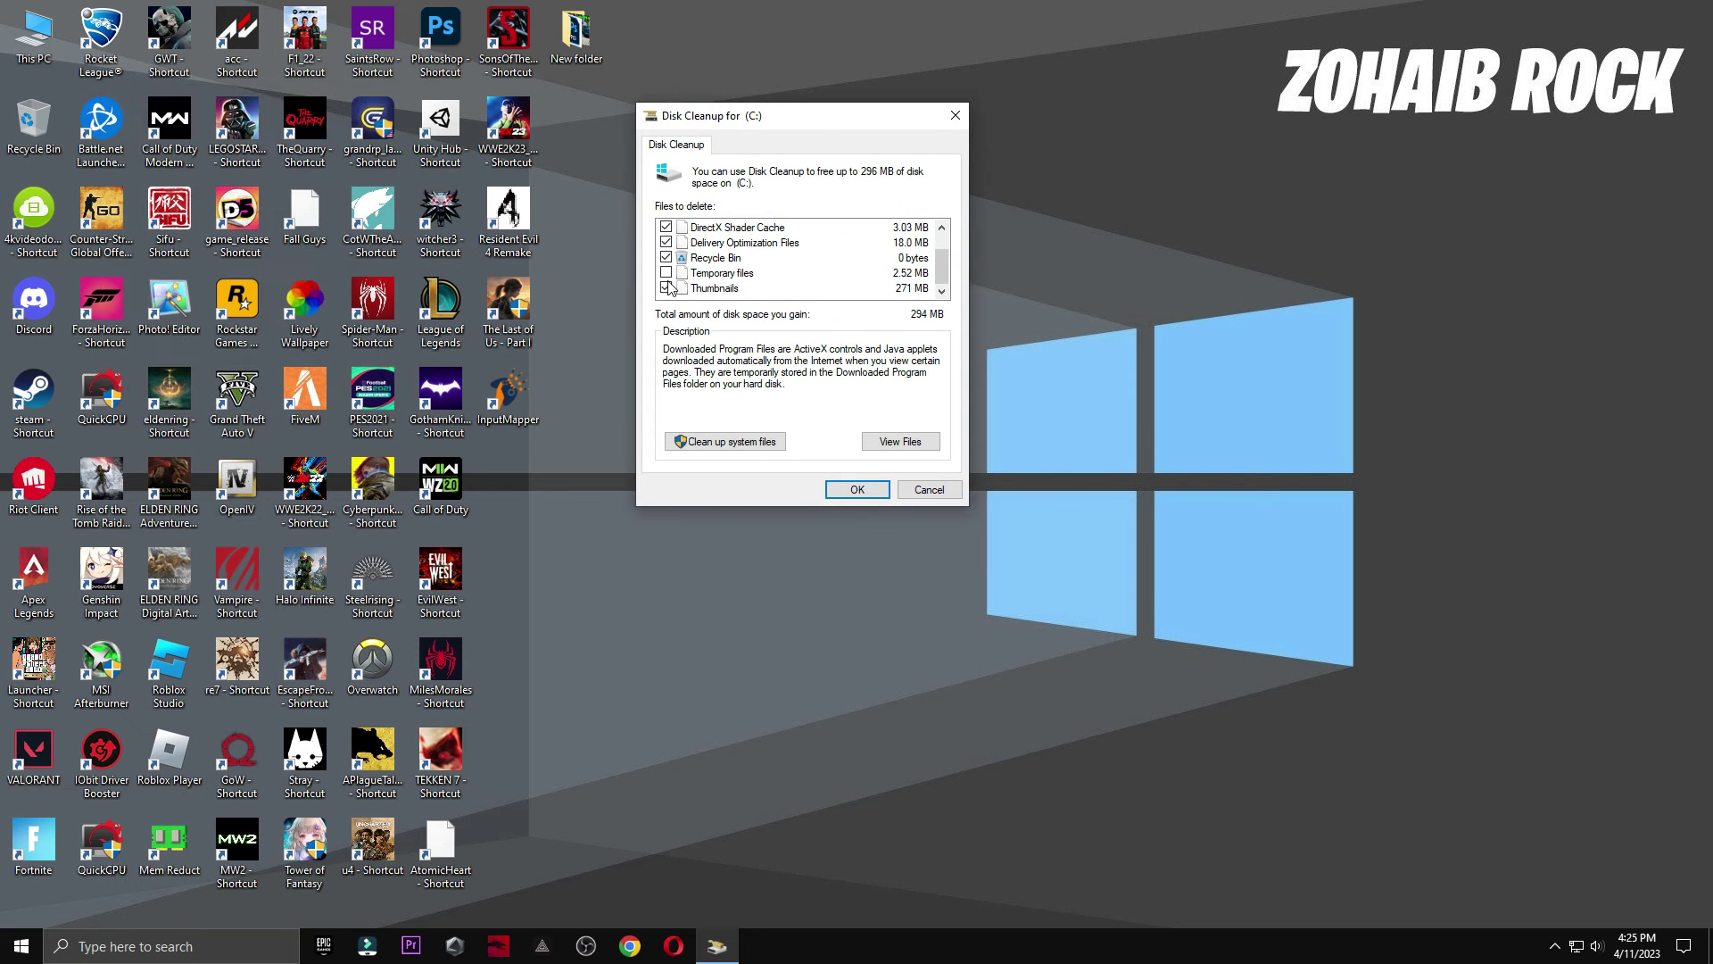
left_click(887, 492)
left_click(894, 484)
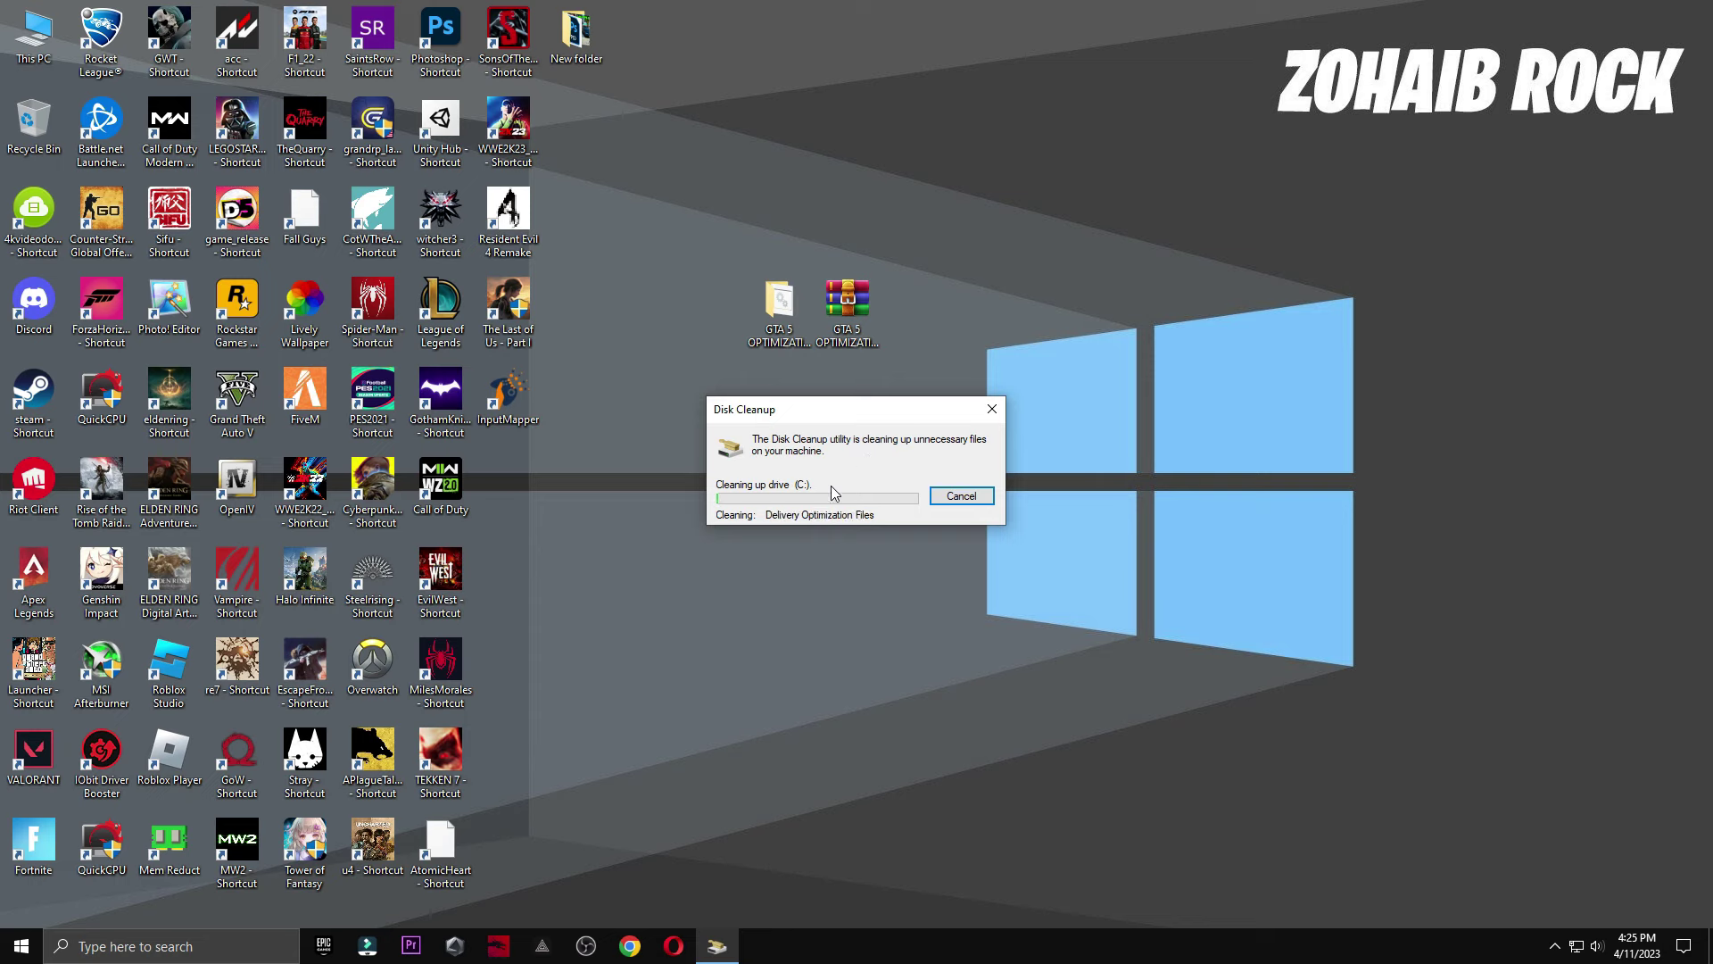
mouse_move(842, 420)
left_mouse_down()
mouse_move(808, 368)
mouse_move(846, 396)
mouse_move(826, 411)
left_mouse_up()
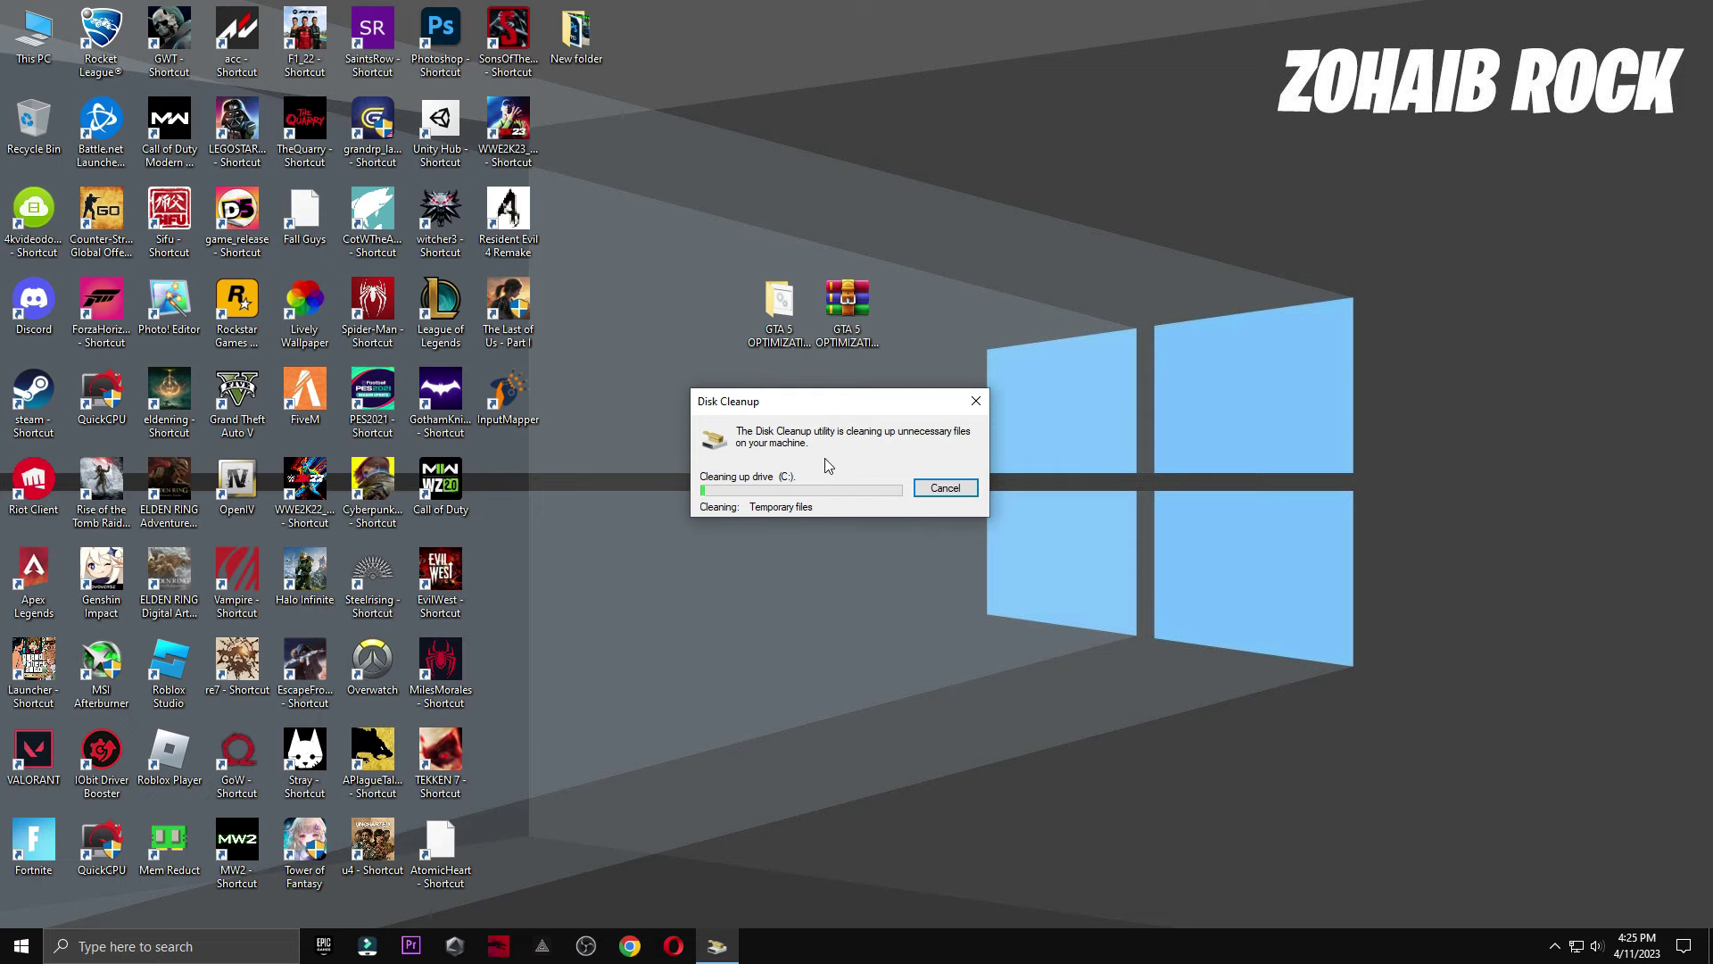
- Open the optimization pack's 3 GPU Best Settings folder and display its subfolders as extra large icons
double_click(779, 308)
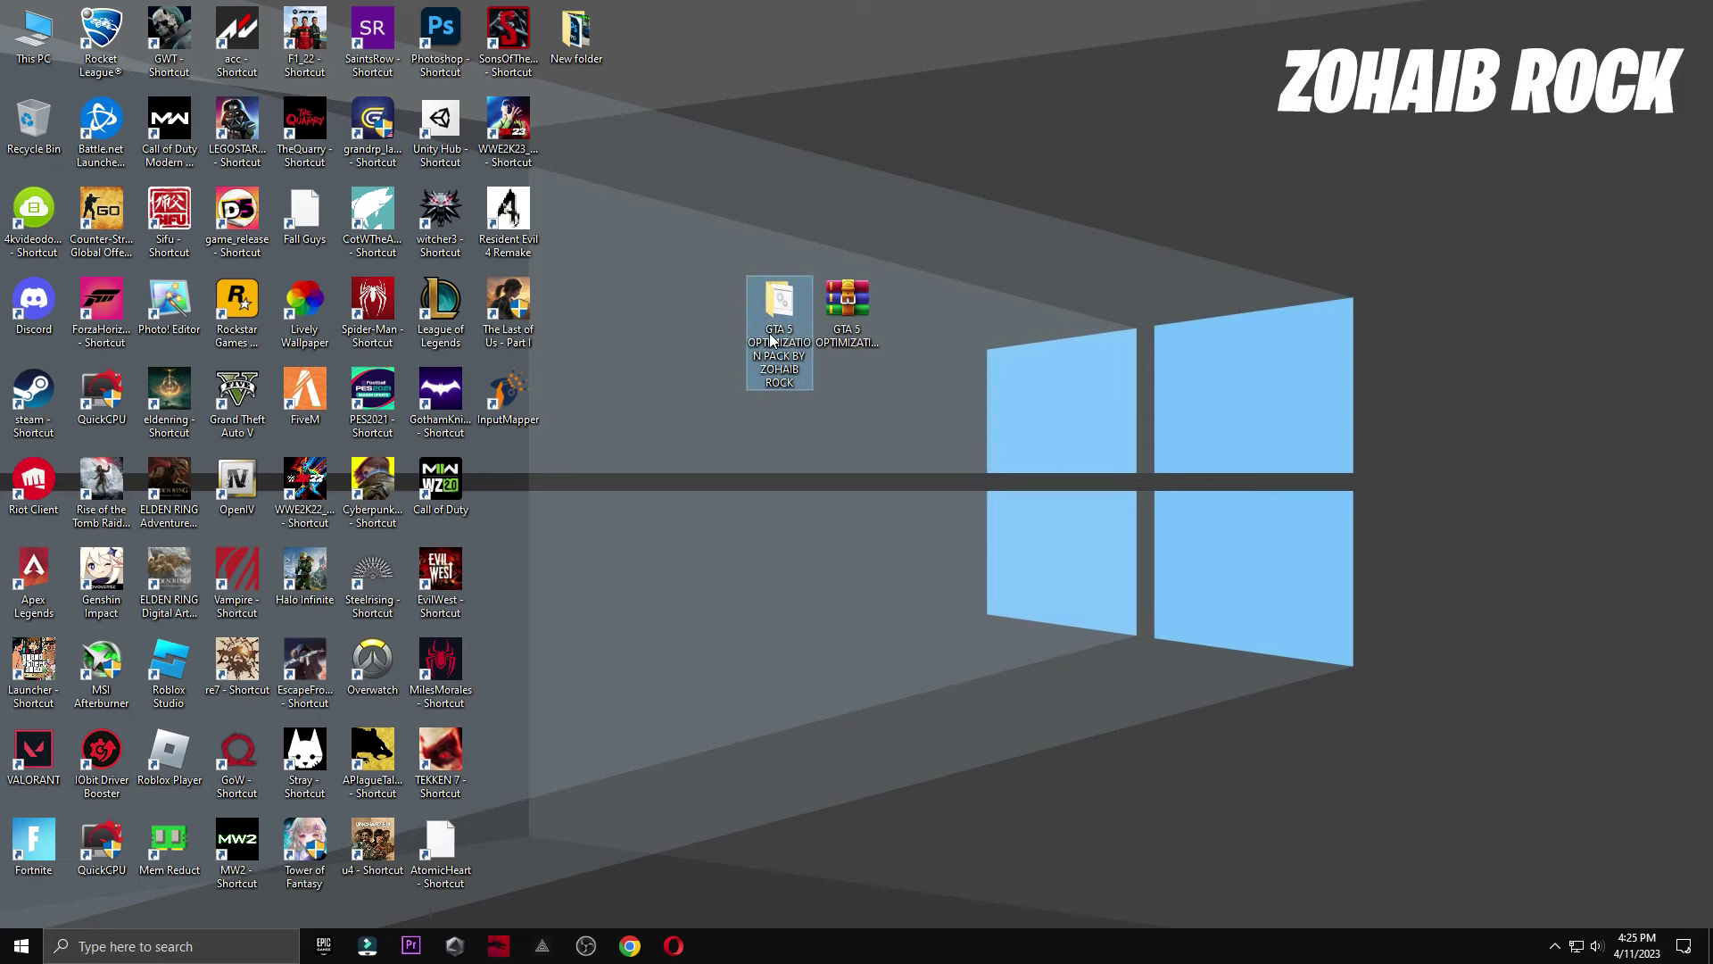
double_click(793, 318)
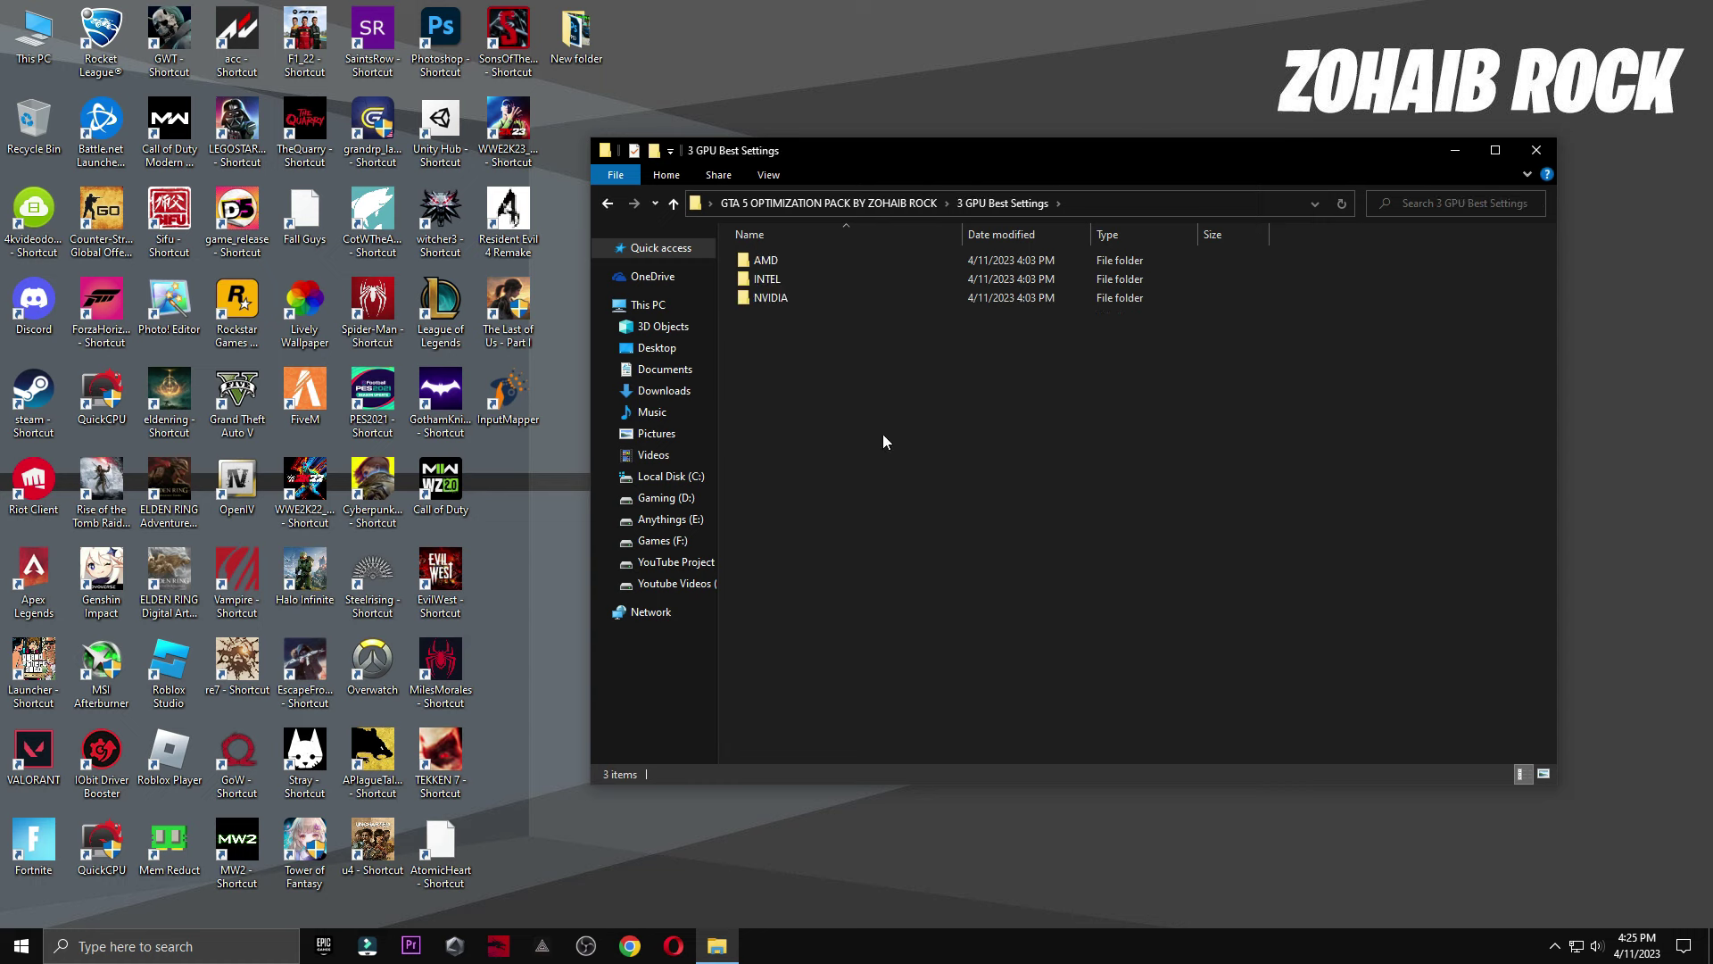
right_click(881, 434)
mouse_move(1014, 447)
left_click(1140, 449)
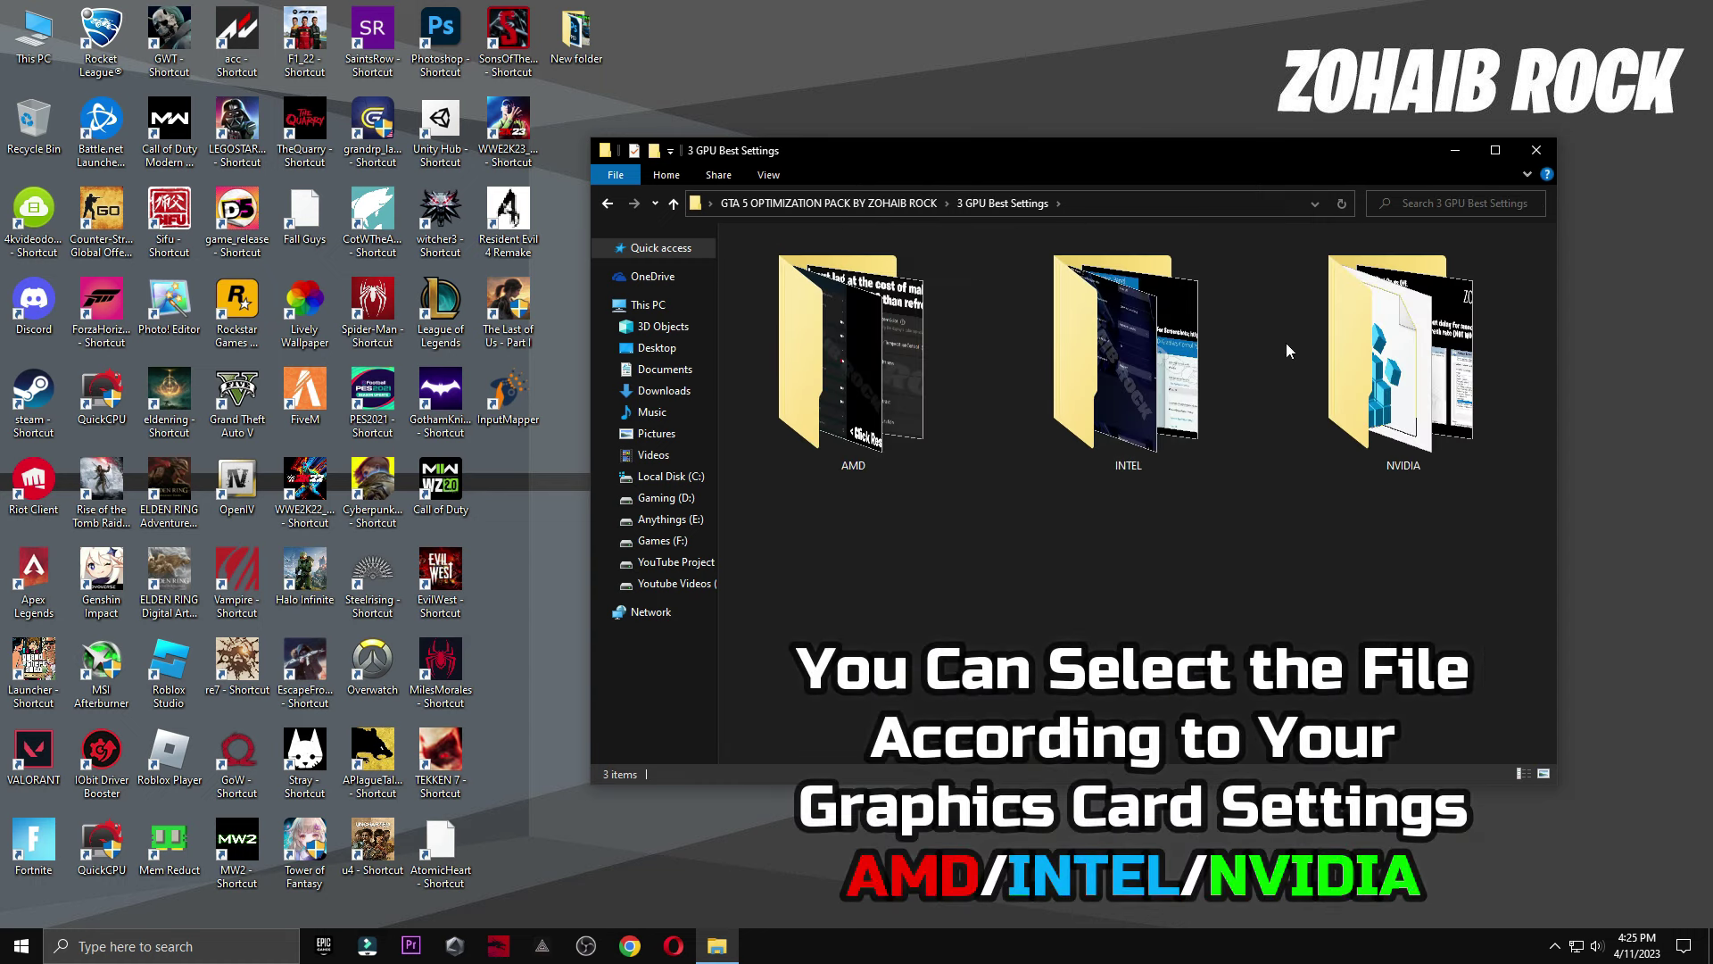
- View the three recommended settings images in the AMD folder, from AMD ADVANCE SETTING 1 through AMD DISPLAY SETTING 3
double_click(848, 357)
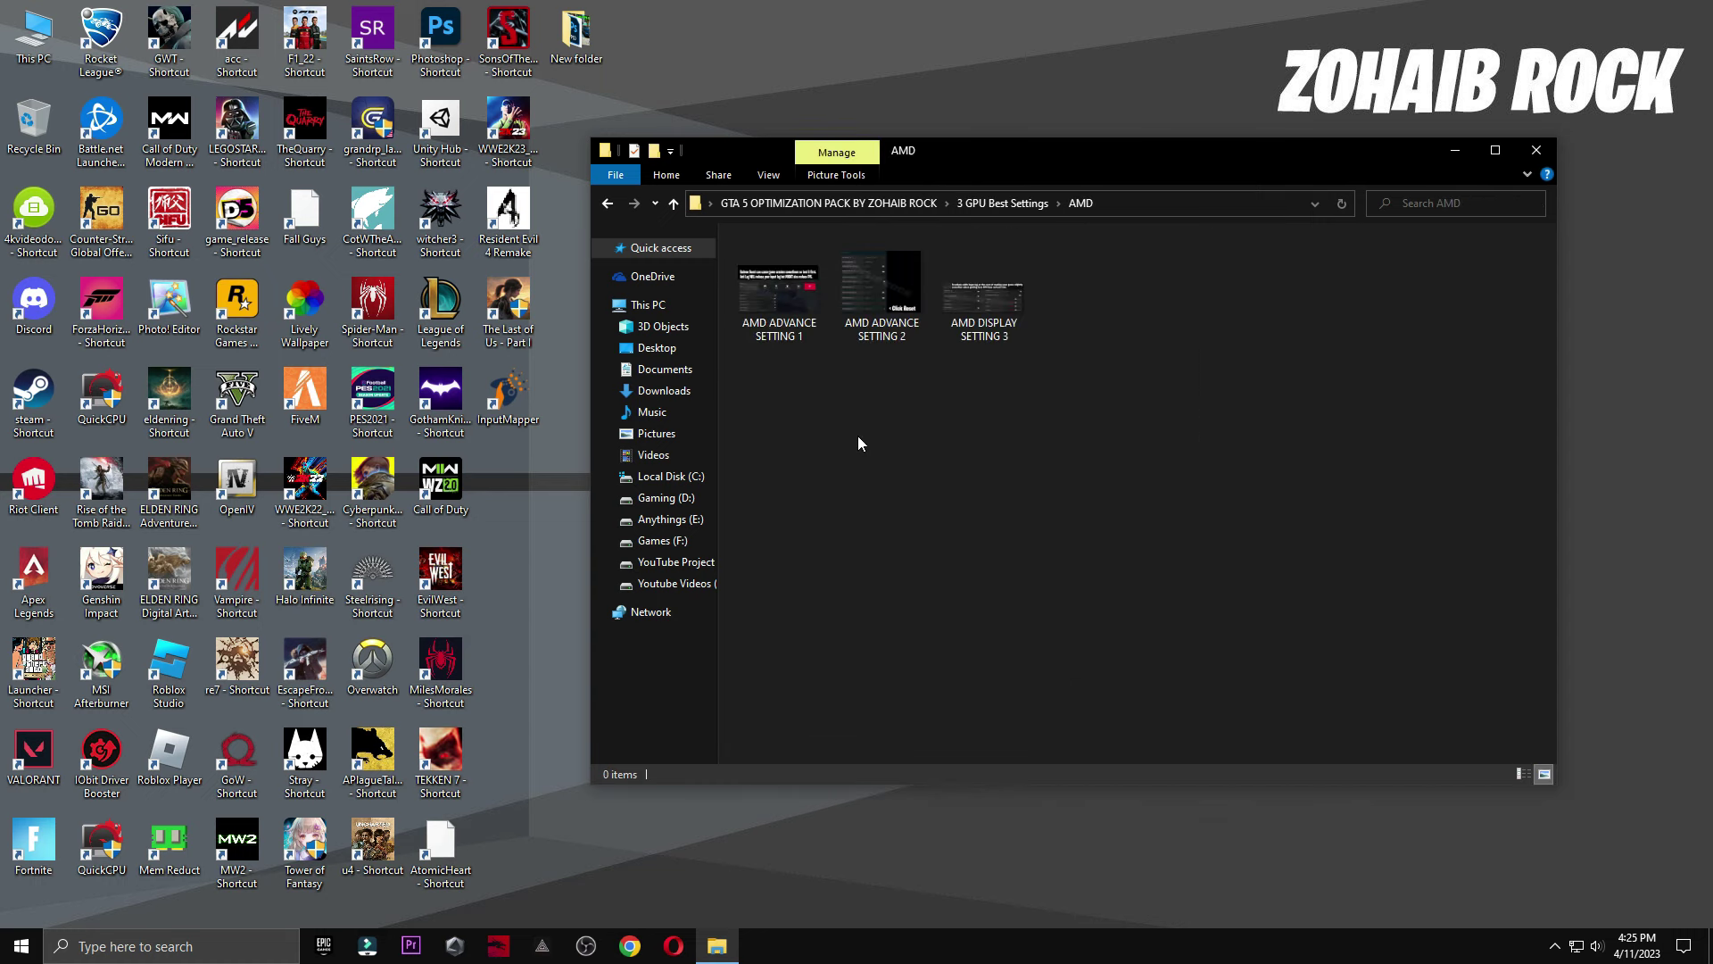
double_click(791, 330)
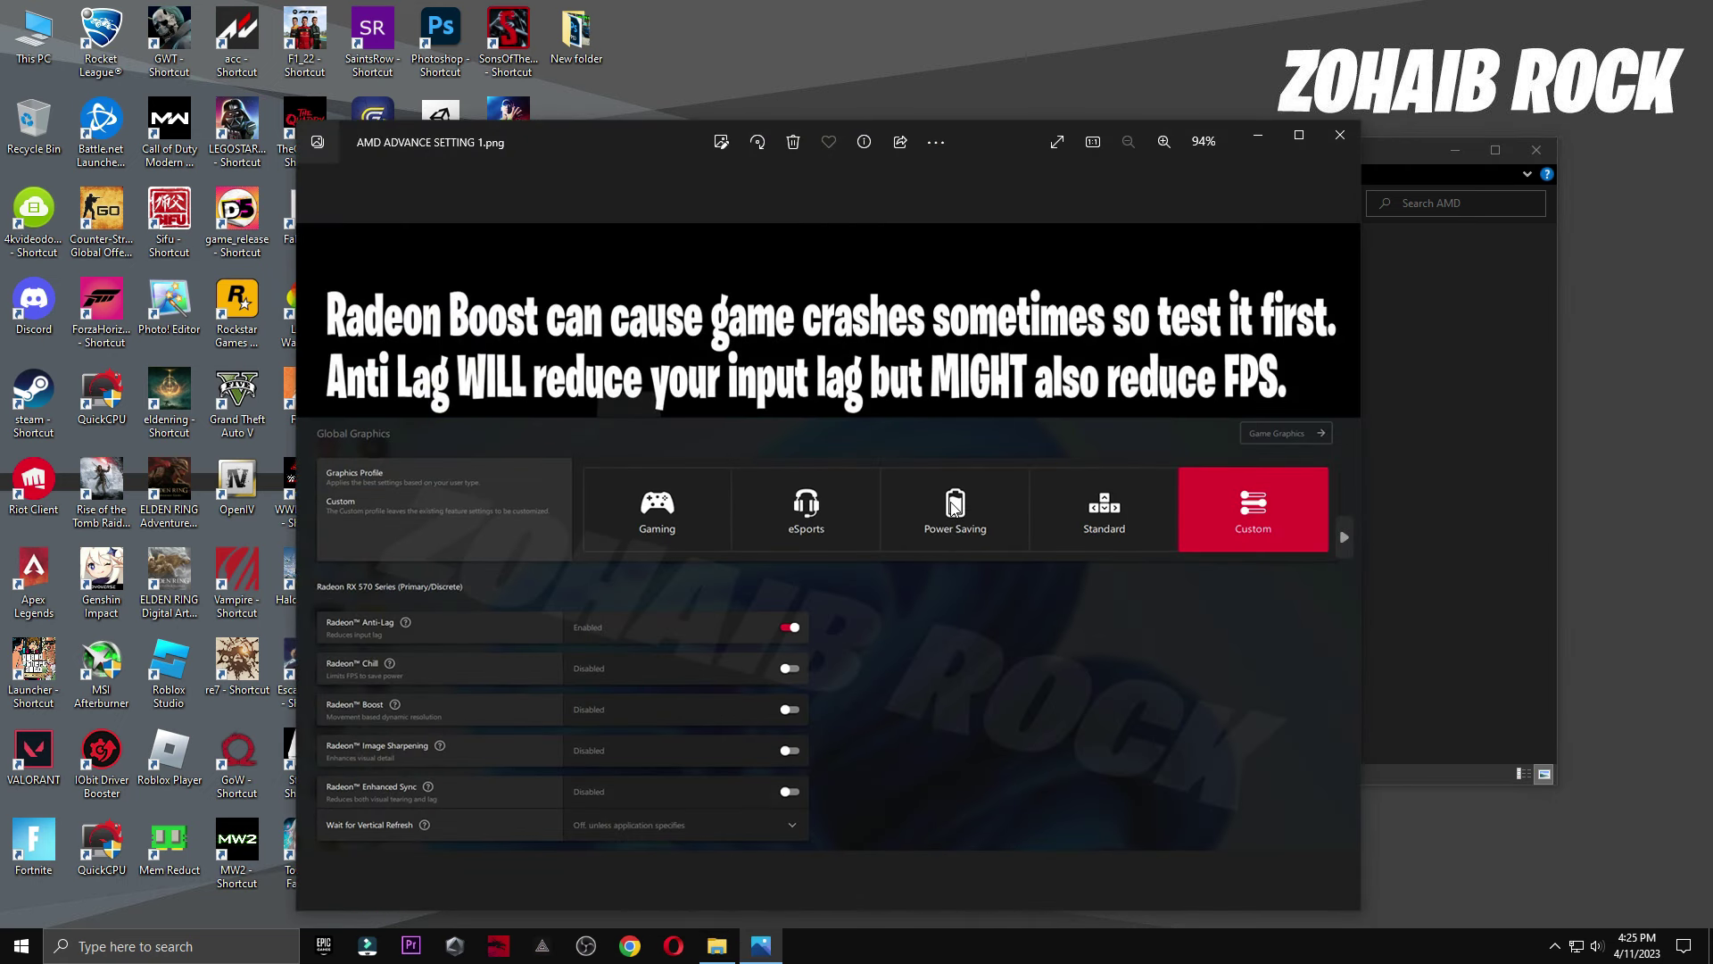
key("Right")
key("Right")
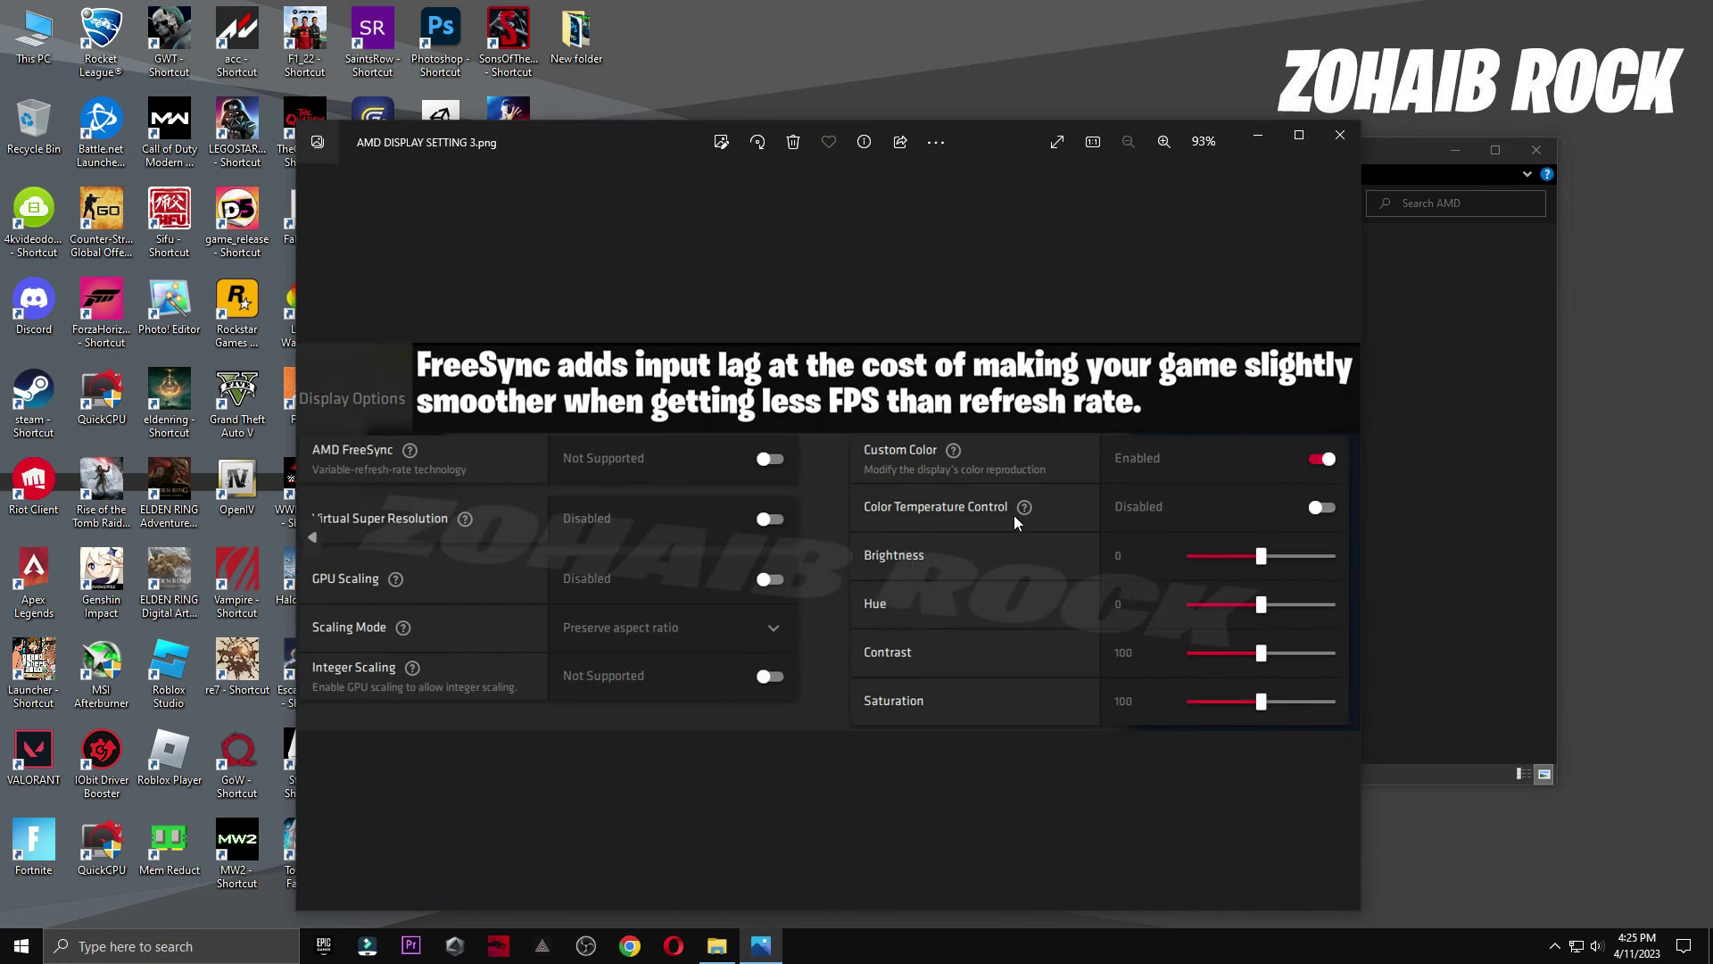
left_click(1340, 135)
- View the Intel Graphics Command Center and Intel HD Graphics Control Panel images in the INTEL folder
key("alt+Up")
double_click(1026, 352)
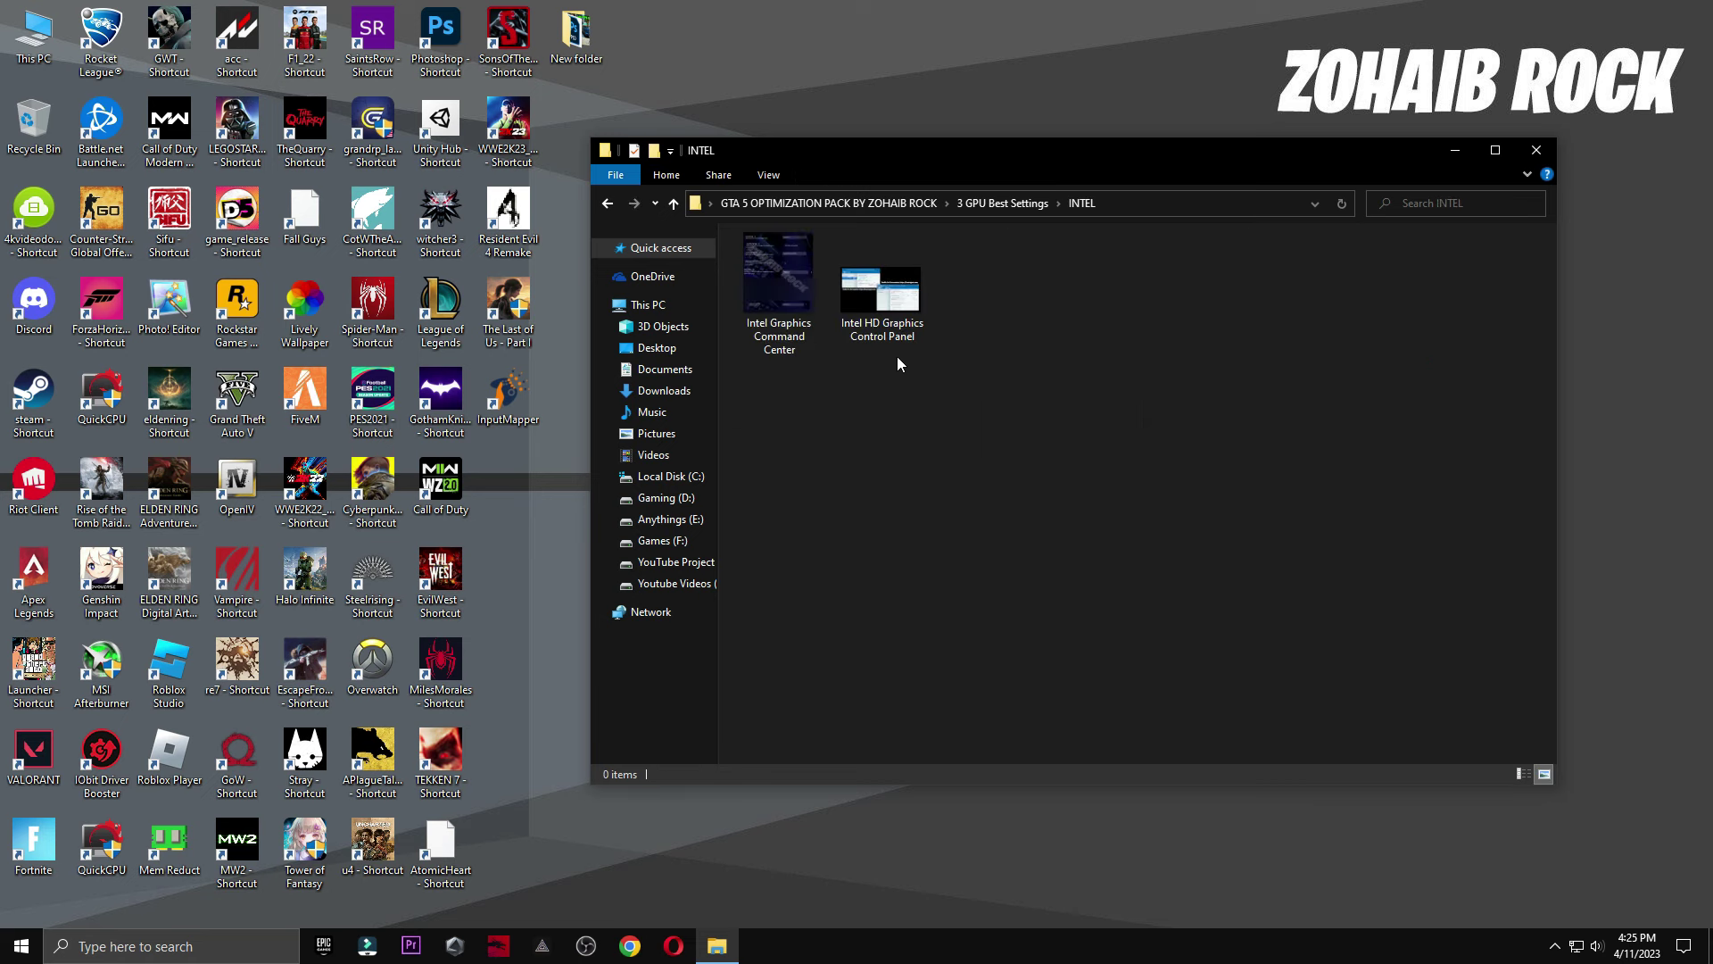
left_click(819, 343)
key("Return")
key("Right")
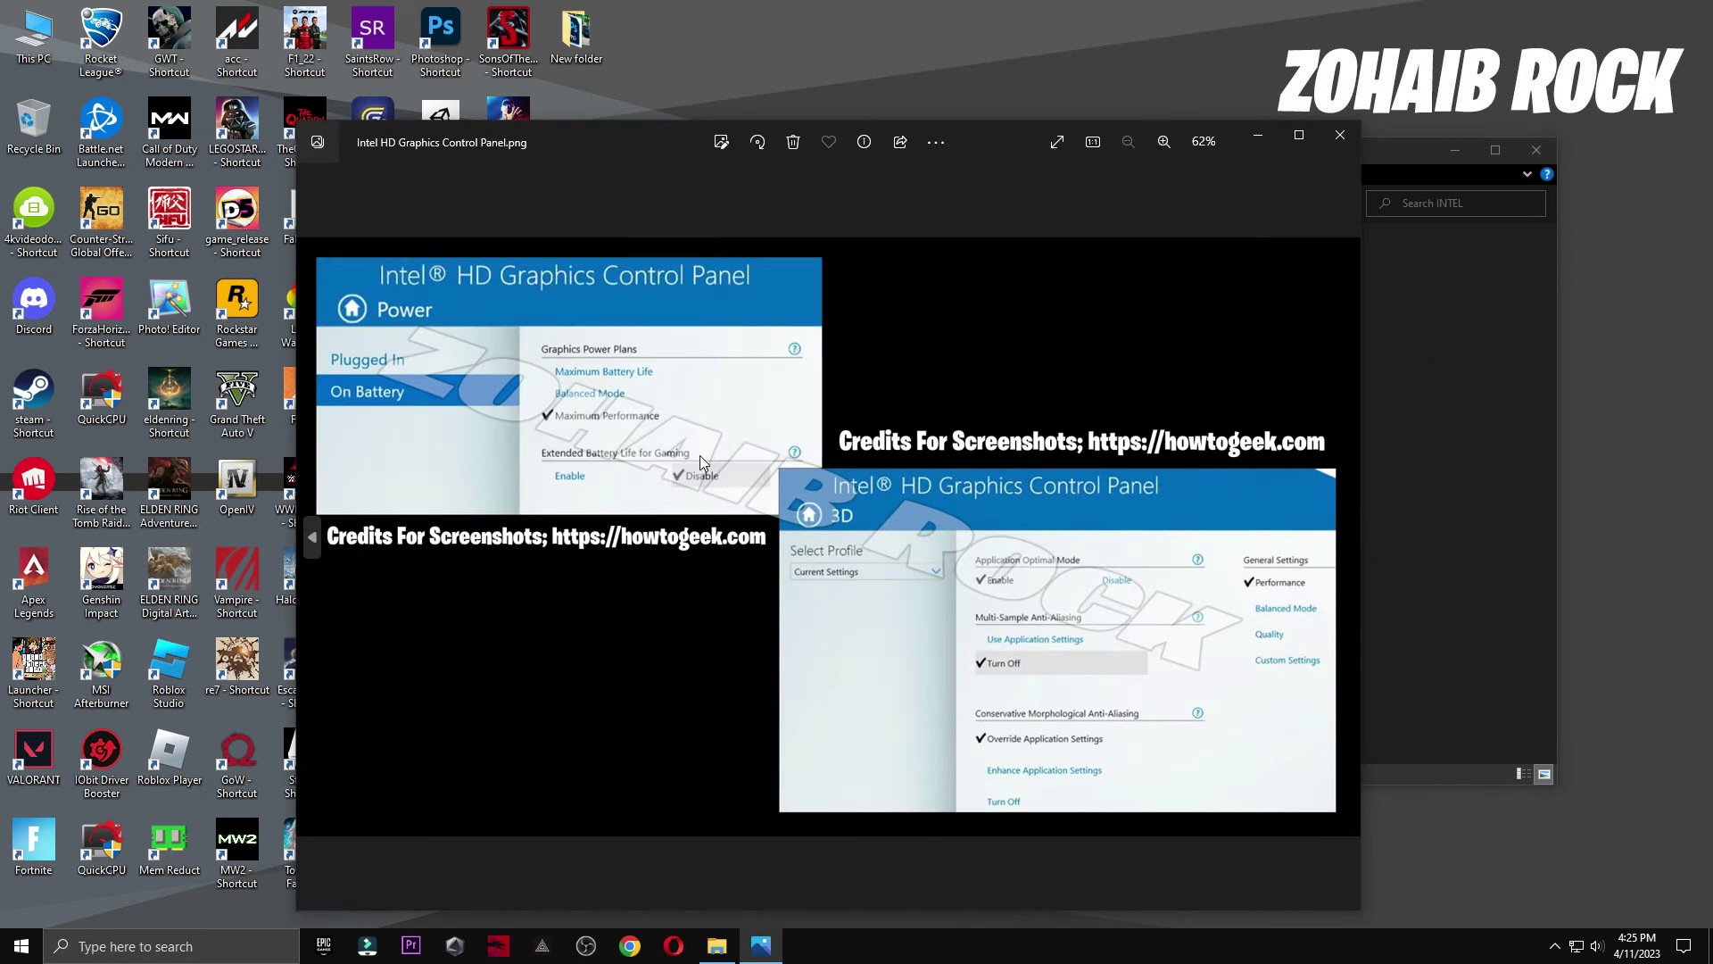
left_click(1340, 135)
- View the NVIDIA Settings (Manage 3D Settings) image in the NVIDIA folder and close it
key("alt+Up")
double_click(1333, 329)
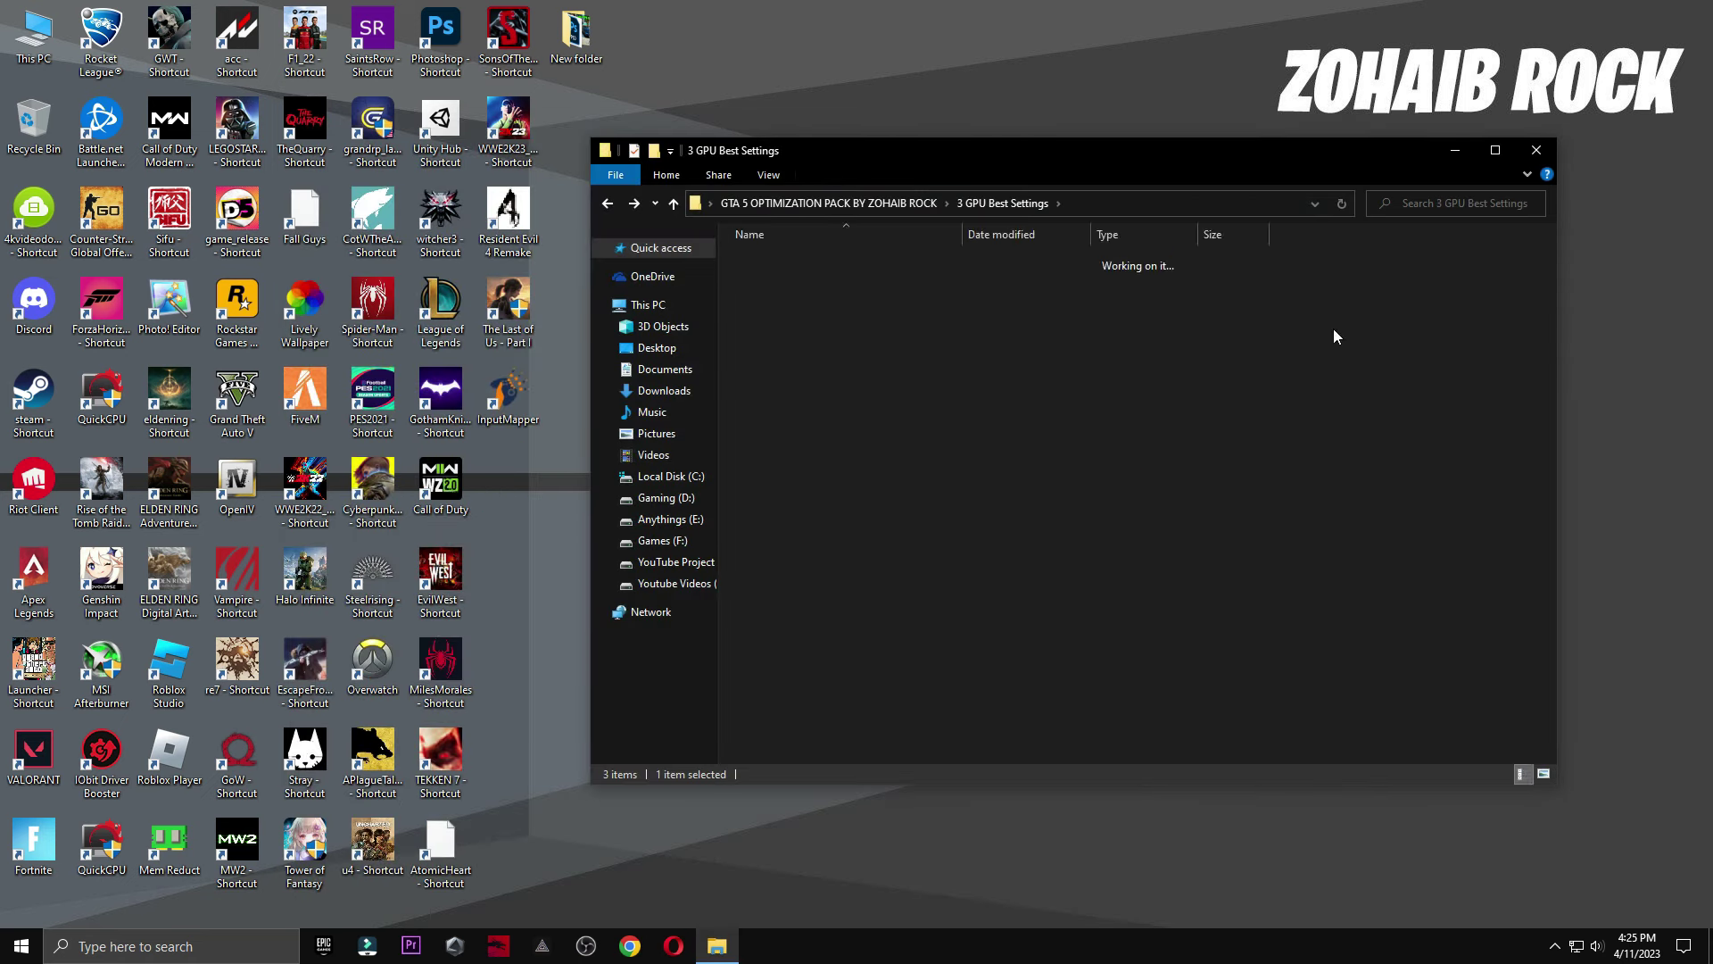
left_click(755, 319)
key("Return")
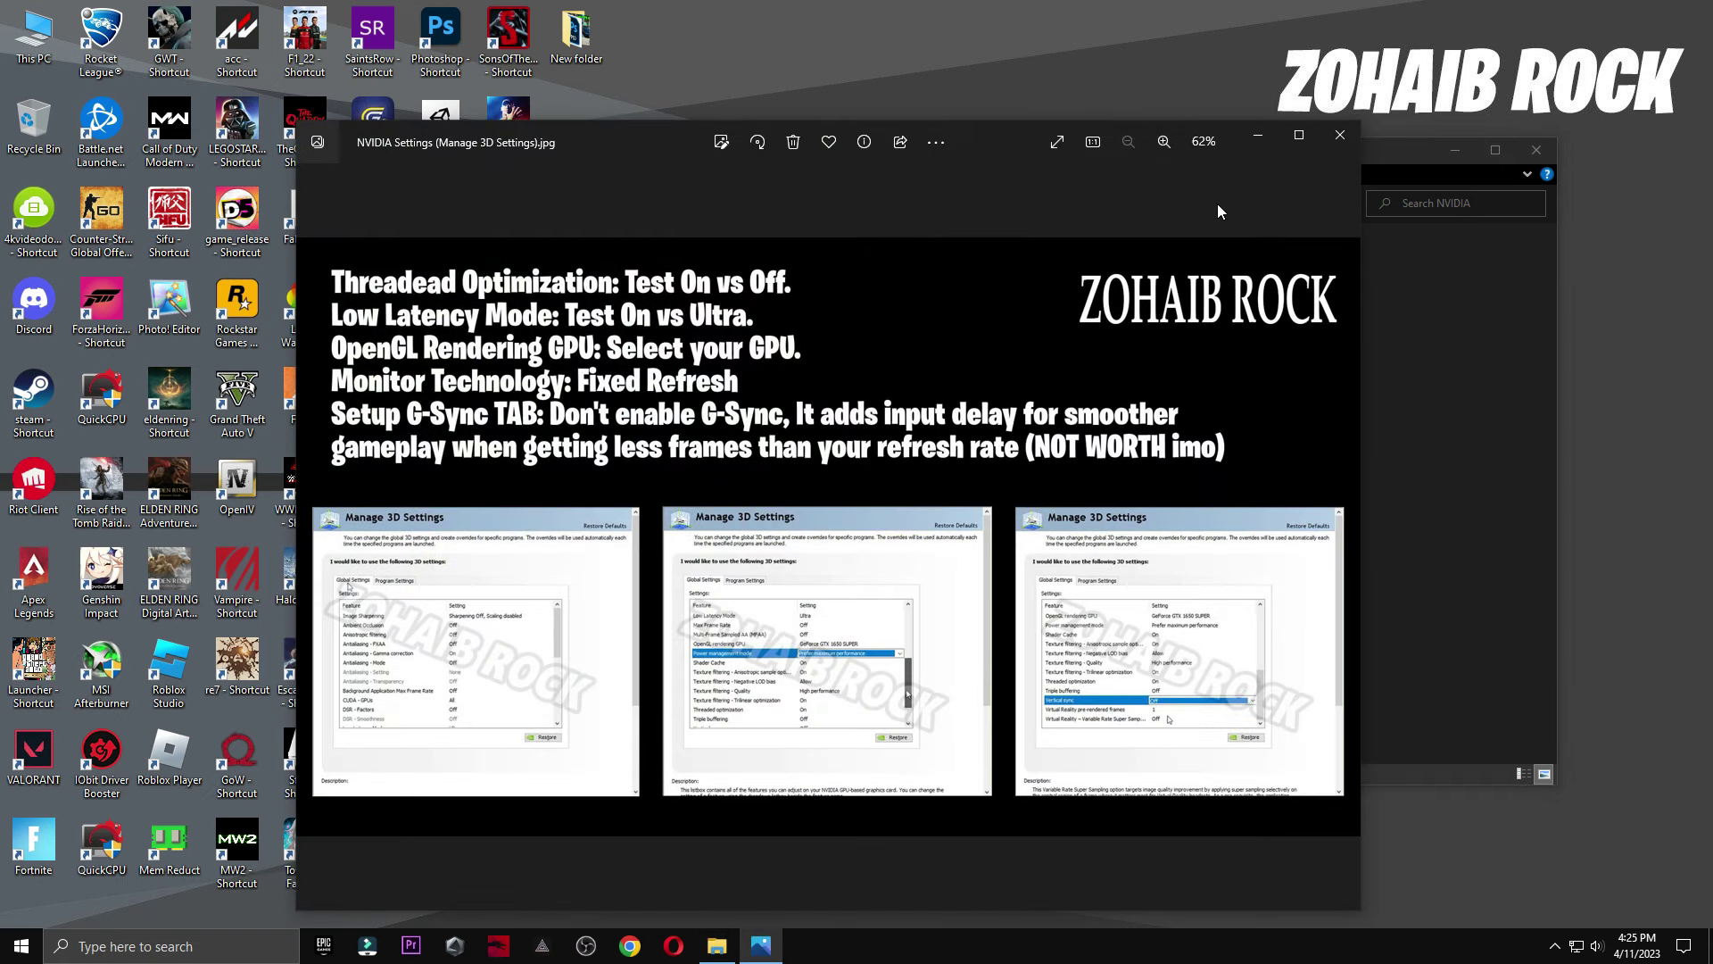
left_click(1340, 135)
- Launch Intelligent standby list cleaner ISLC from the 4 Latency ( Memory Cleaning) folder and close the folder window
key("alt+Up")
key("alt+Up")
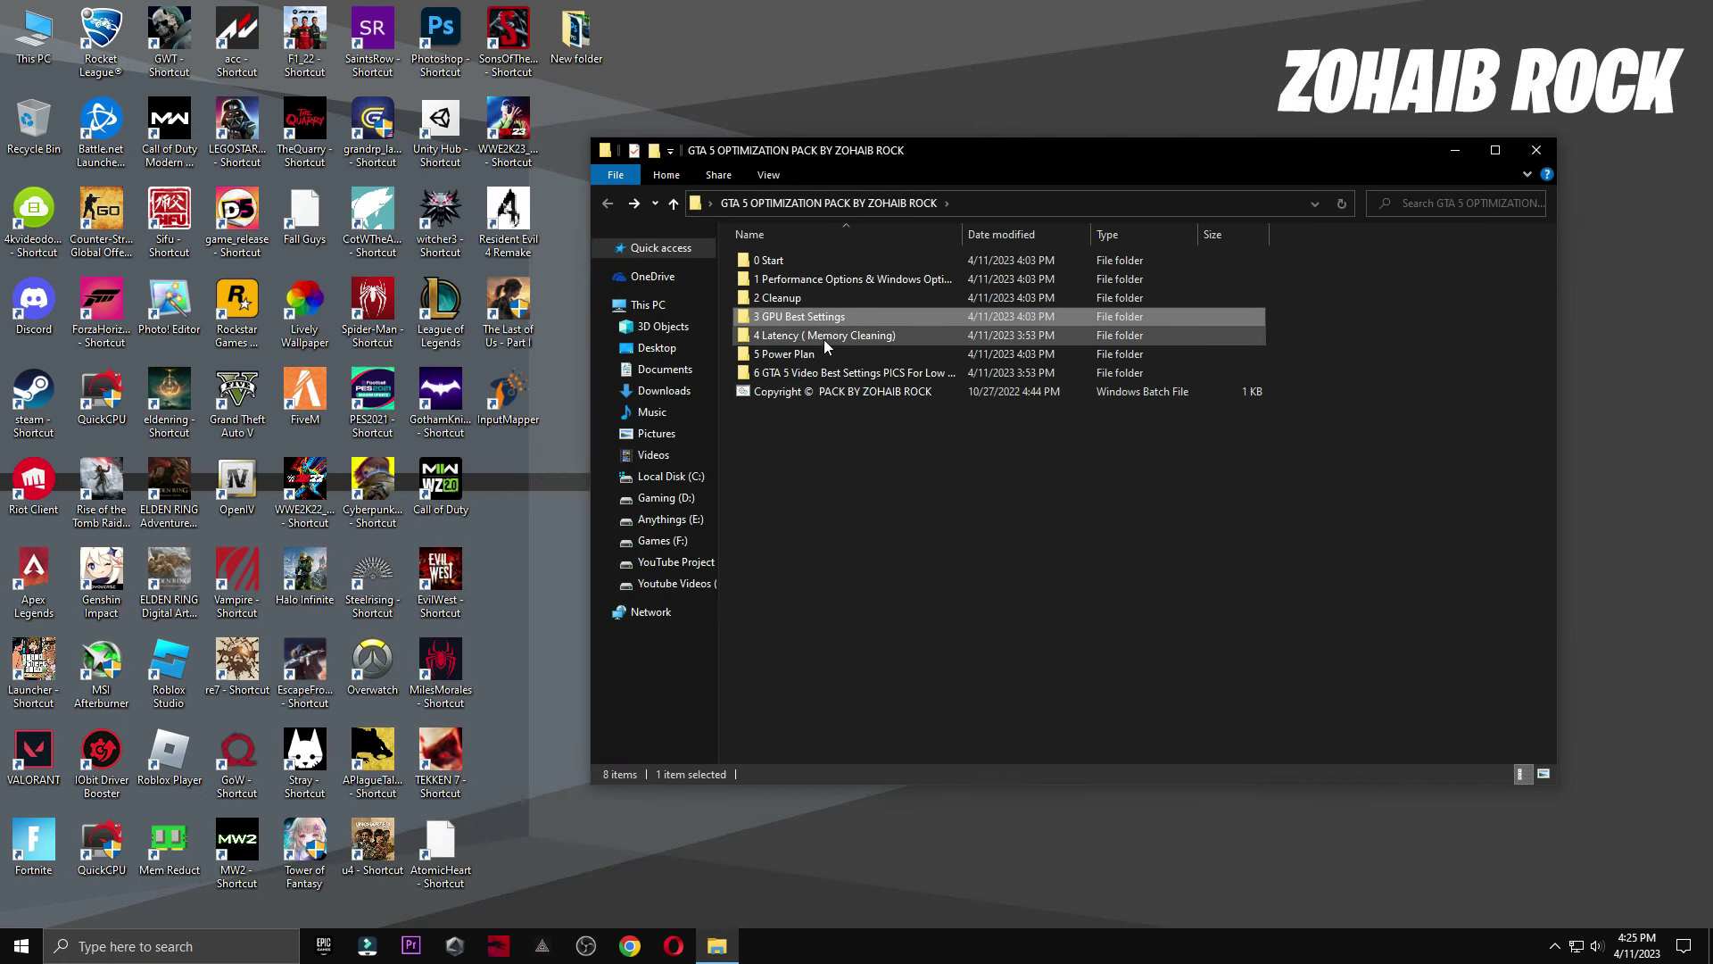
double_click(819, 335)
double_click(791, 266)
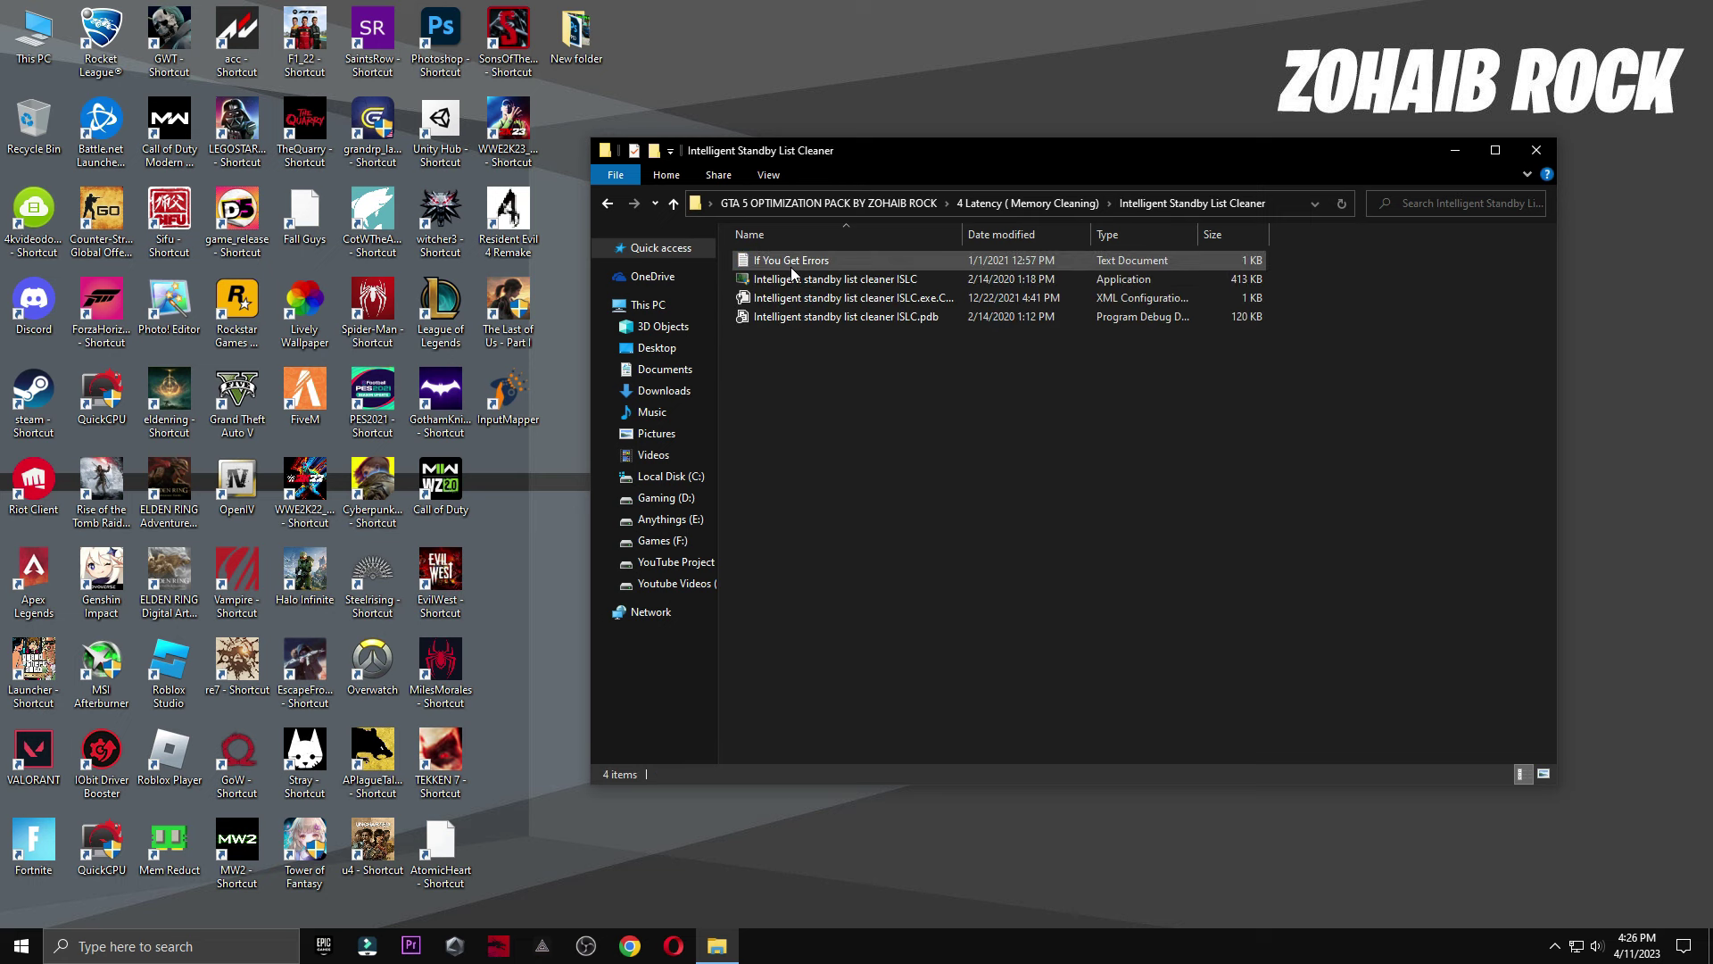
double_click(825, 283)
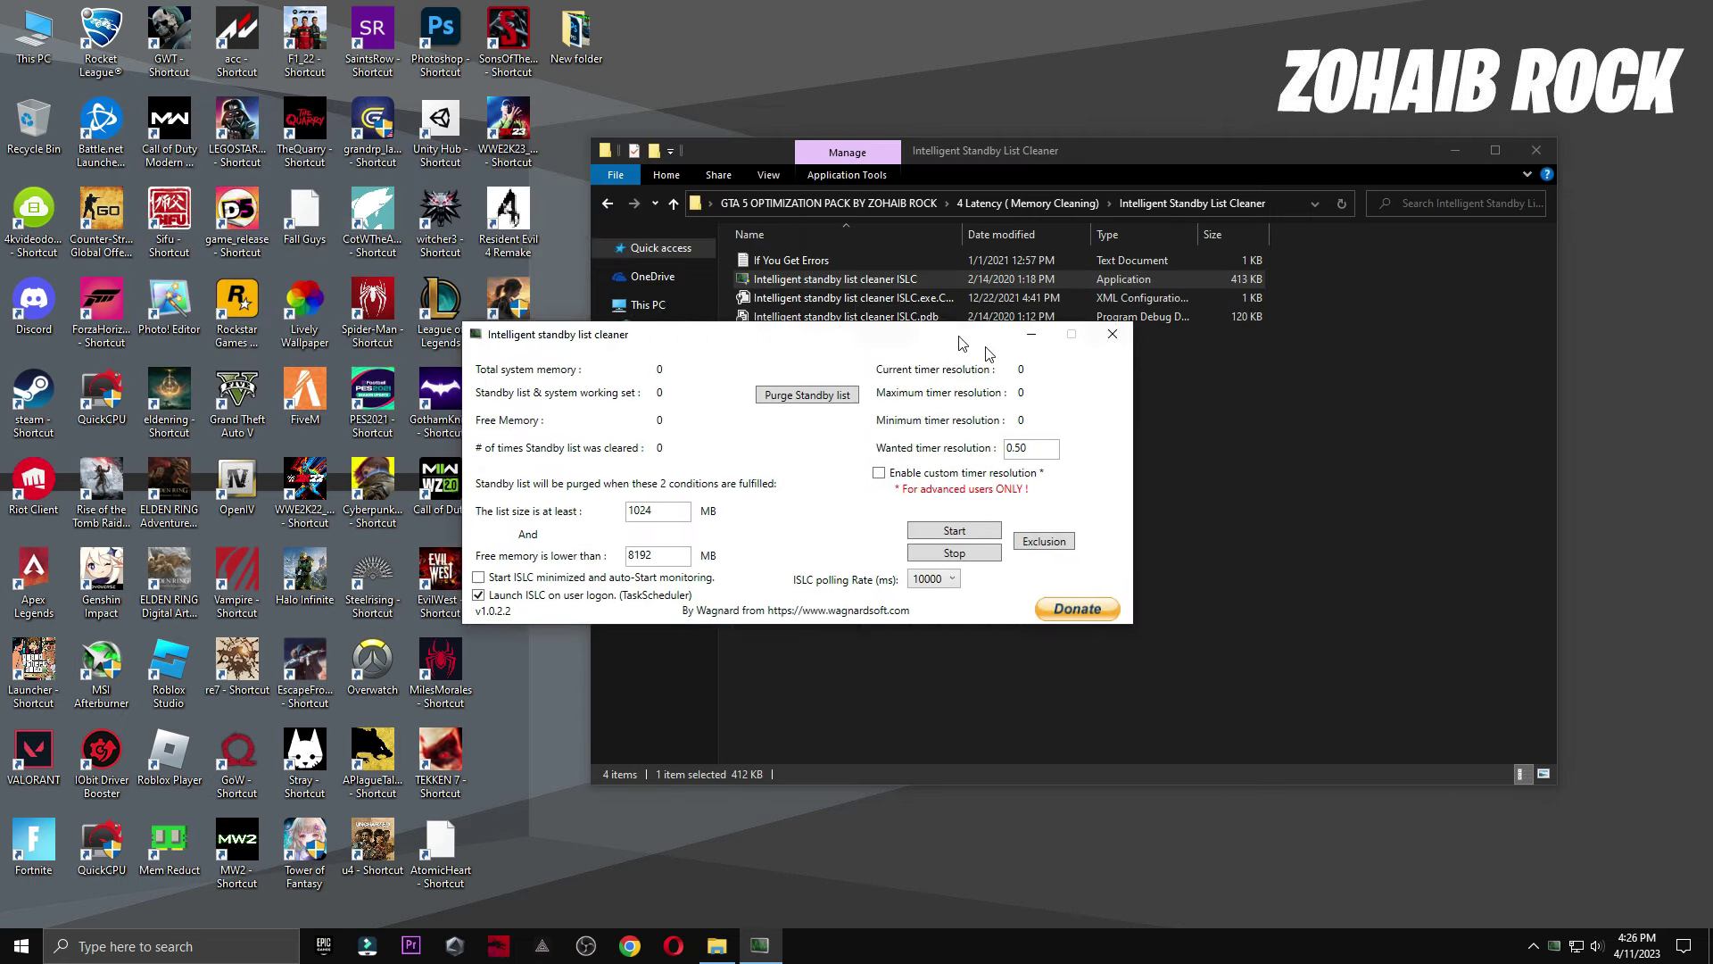
left_click(1535, 151)
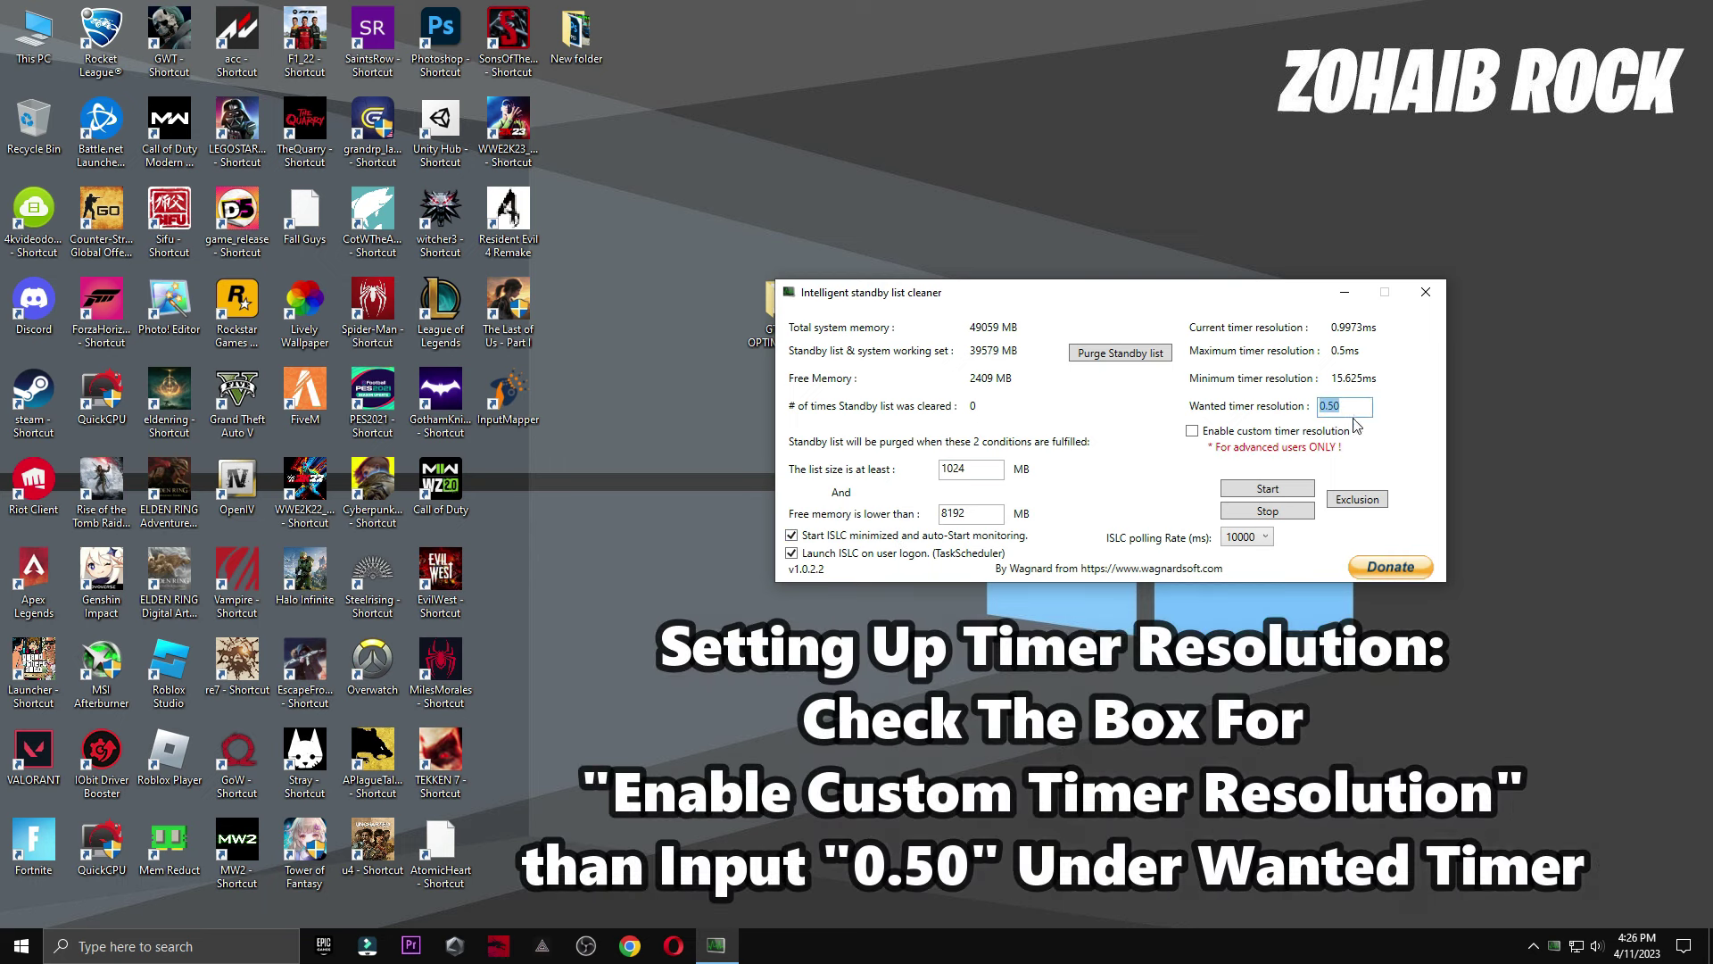
- Set the ISLC polling rate to 1000 ms and reopen the list of polling rates
left_click(1257, 544)
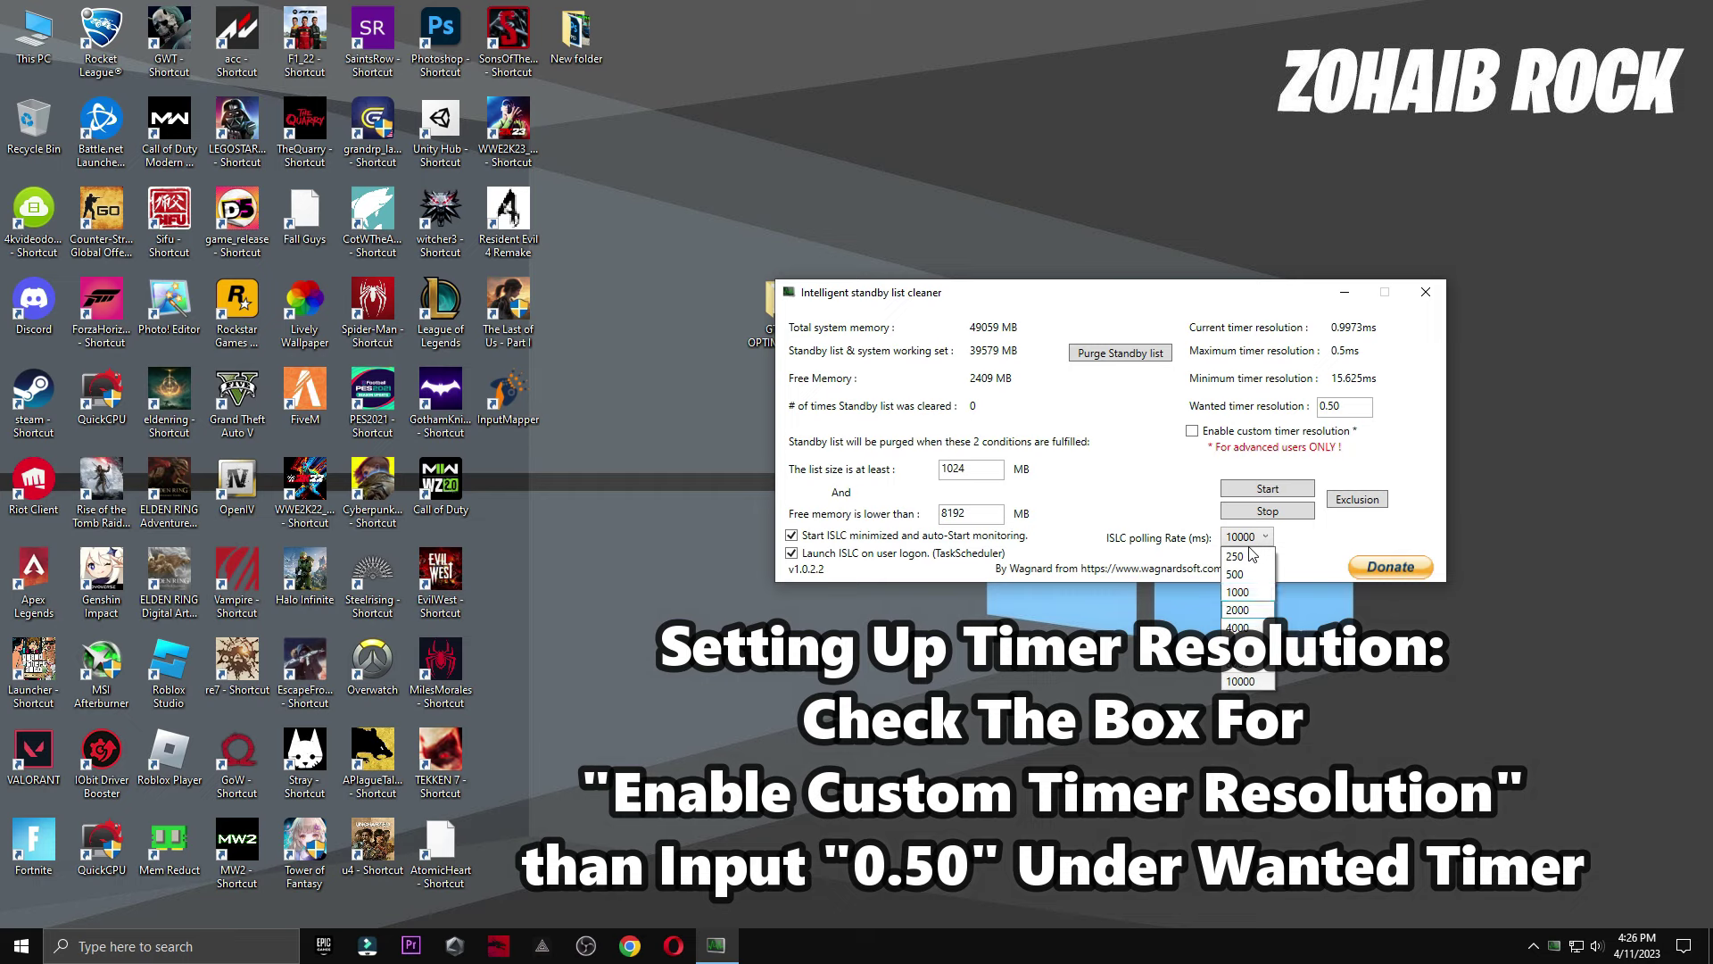
left_click(1260, 596)
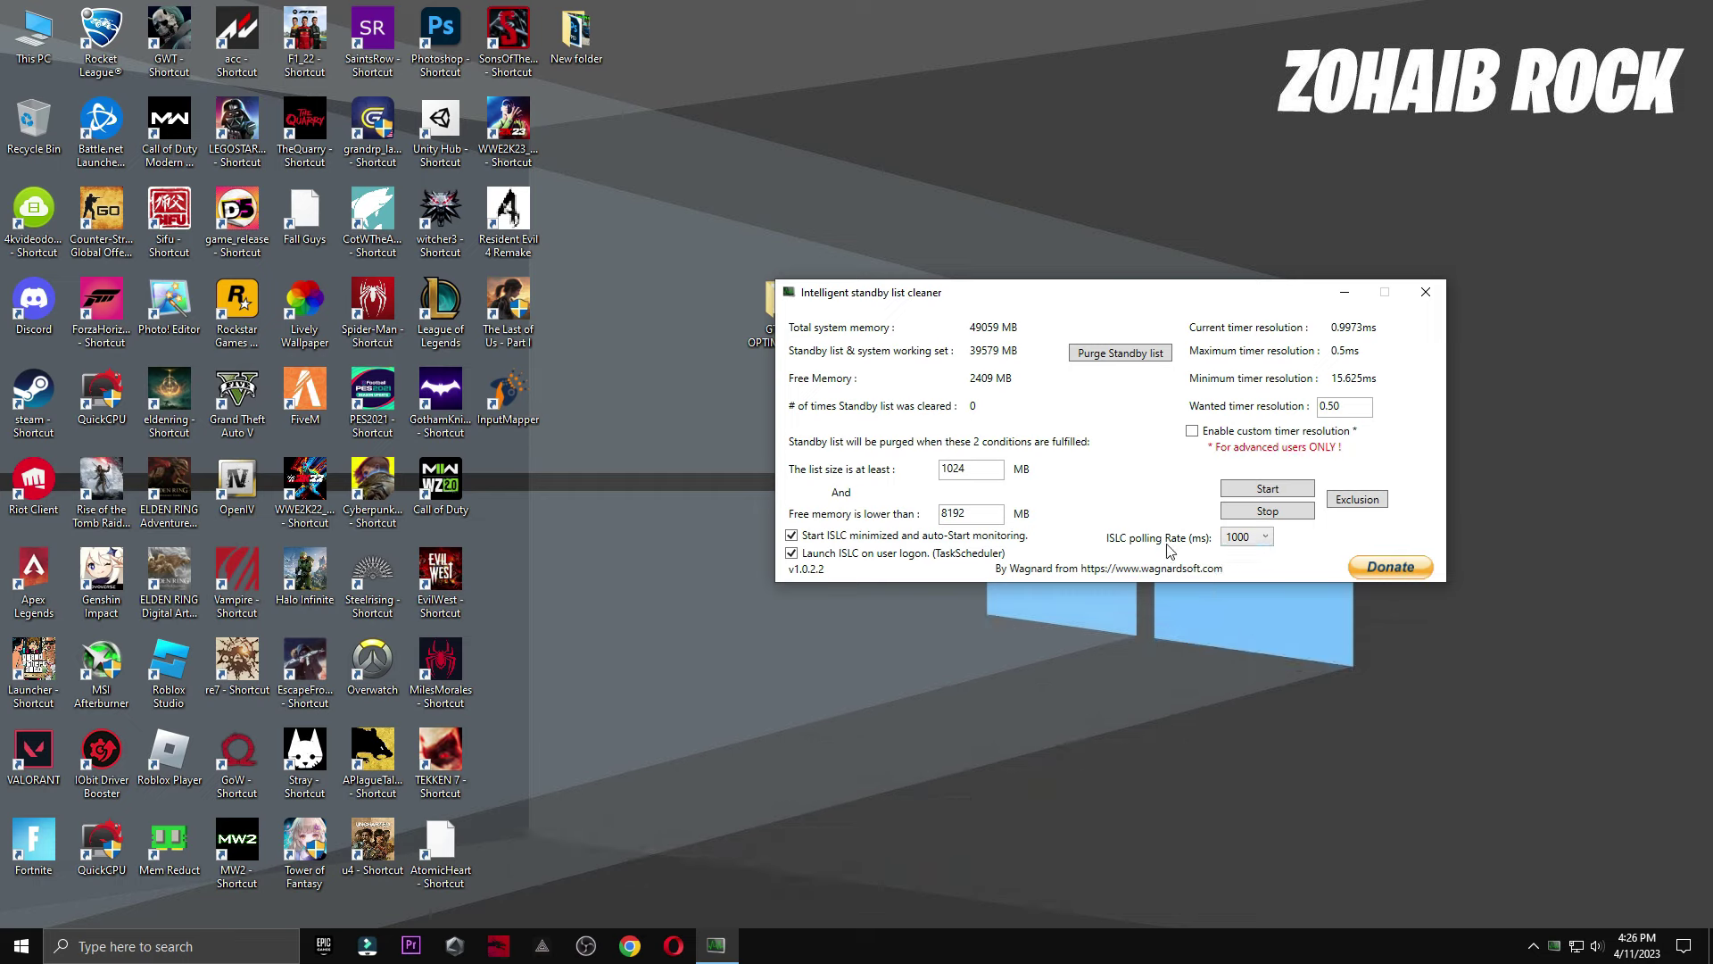
left_click(1235, 538)
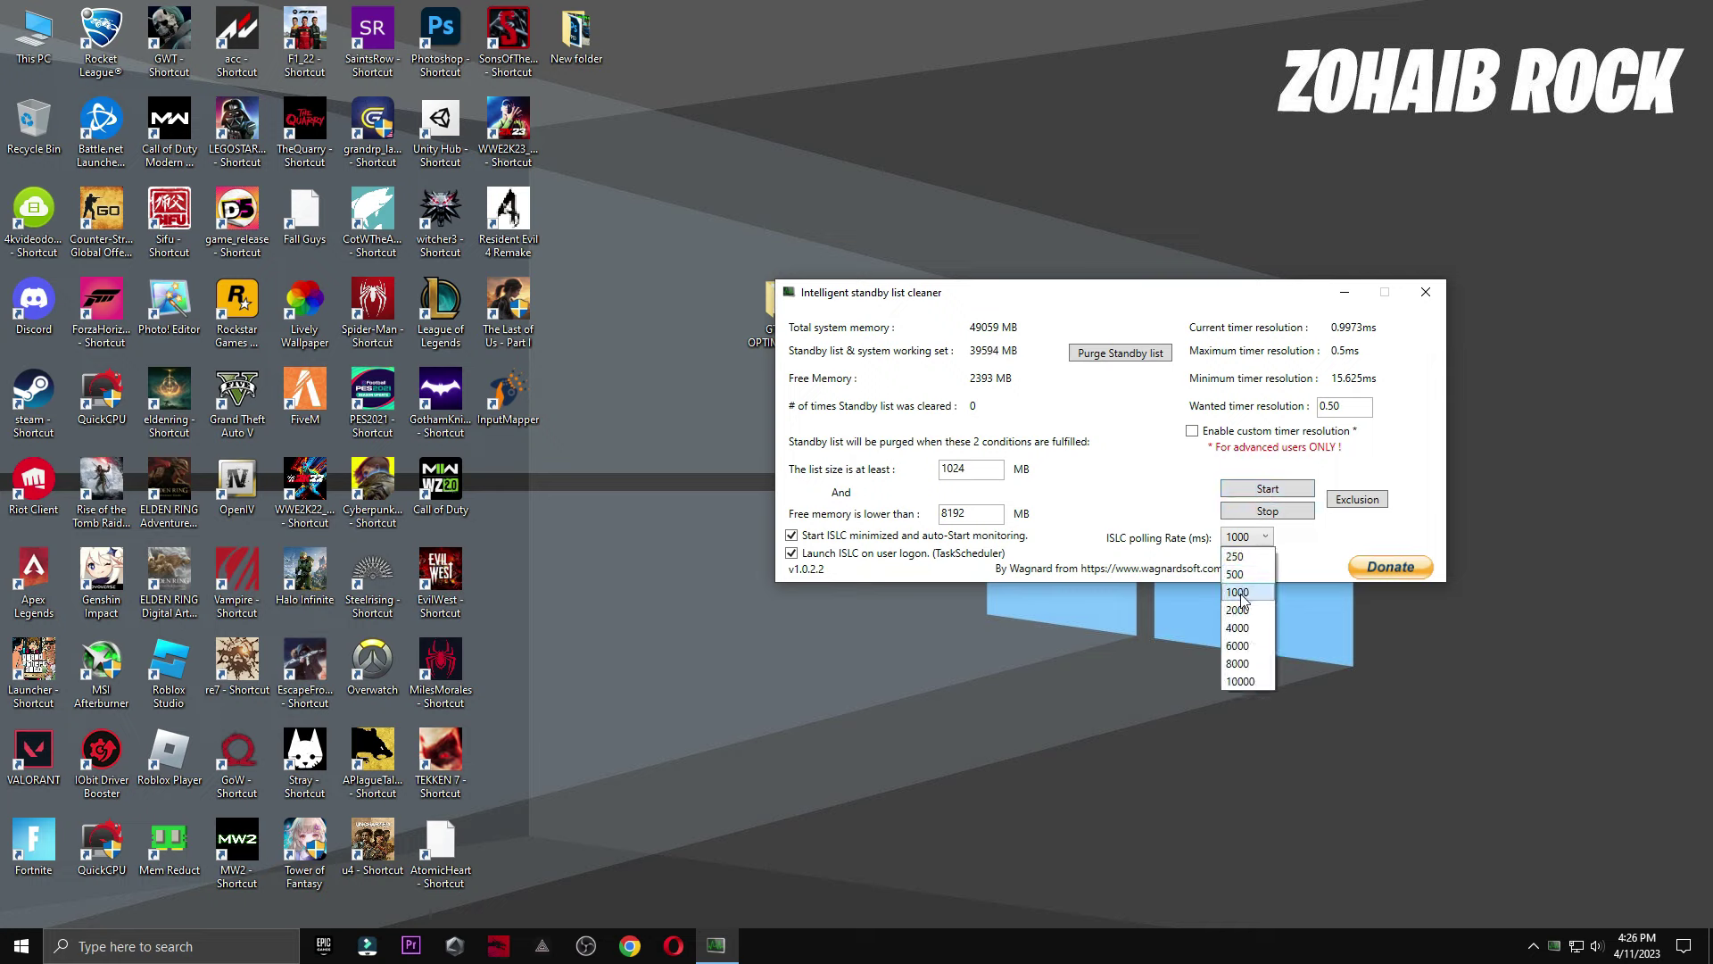